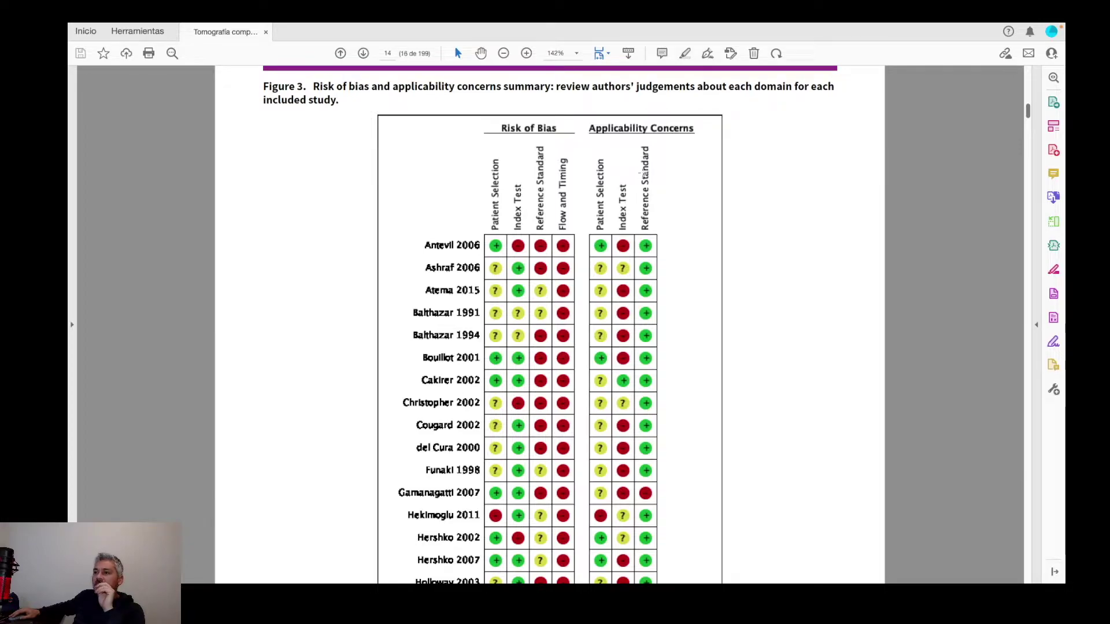
Switch to the browser and review the QUADAS-2 checklist's risk-of-bias and applicability questions for each domain.
{"action": "key", "text": "super+Tab"}
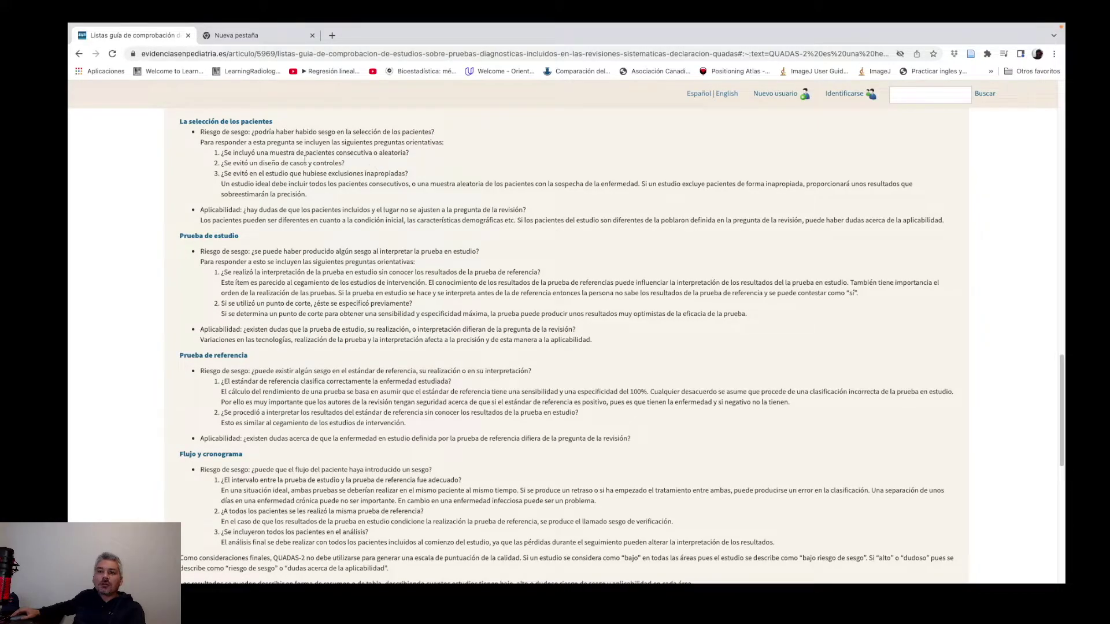
{"action": "scroll", "coordinate": [279, 159], "scroll_direction": "down", "scroll_amount": 1}
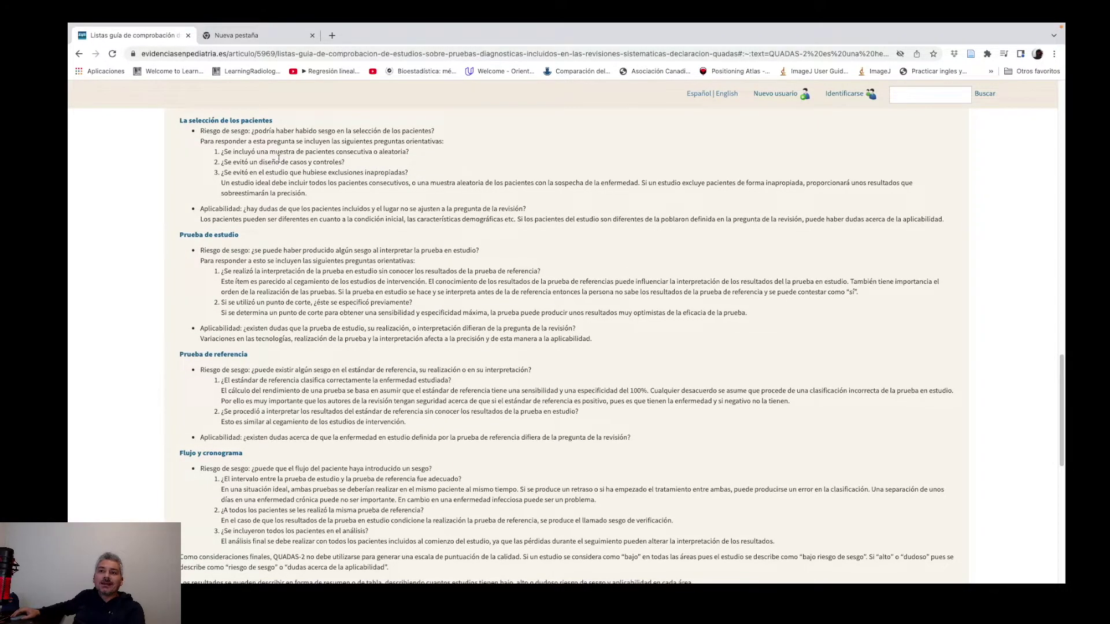
{"action": "scroll", "coordinate": [279, 159], "scroll_direction": "up", "scroll_amount": 1}
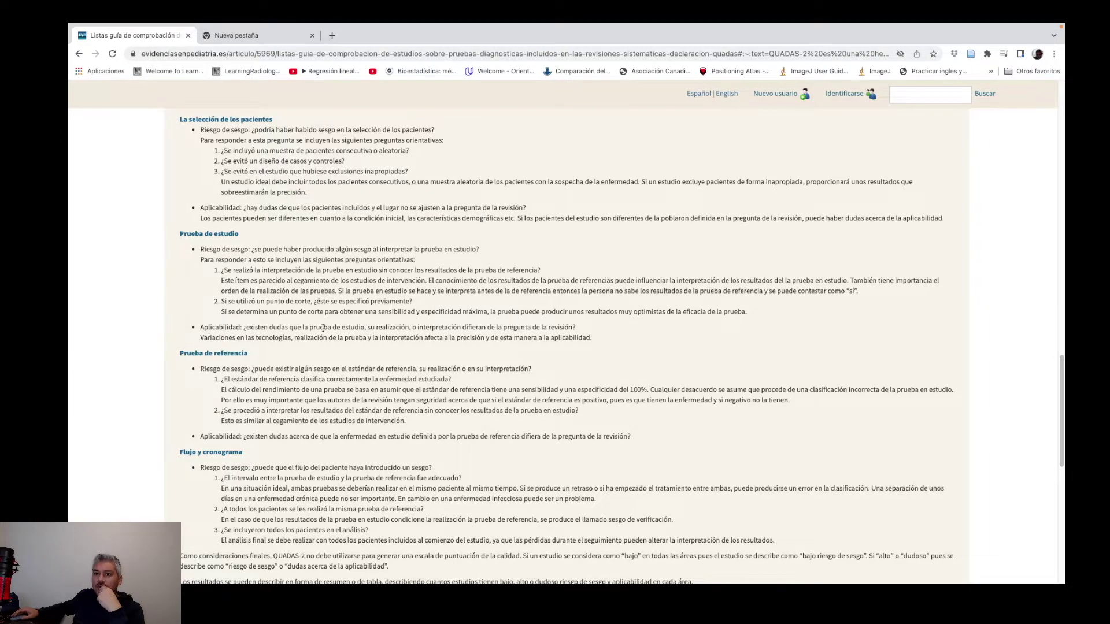
{"action": "scroll", "coordinate": [289, 289], "scroll_direction": "up", "scroll_amount": 1}
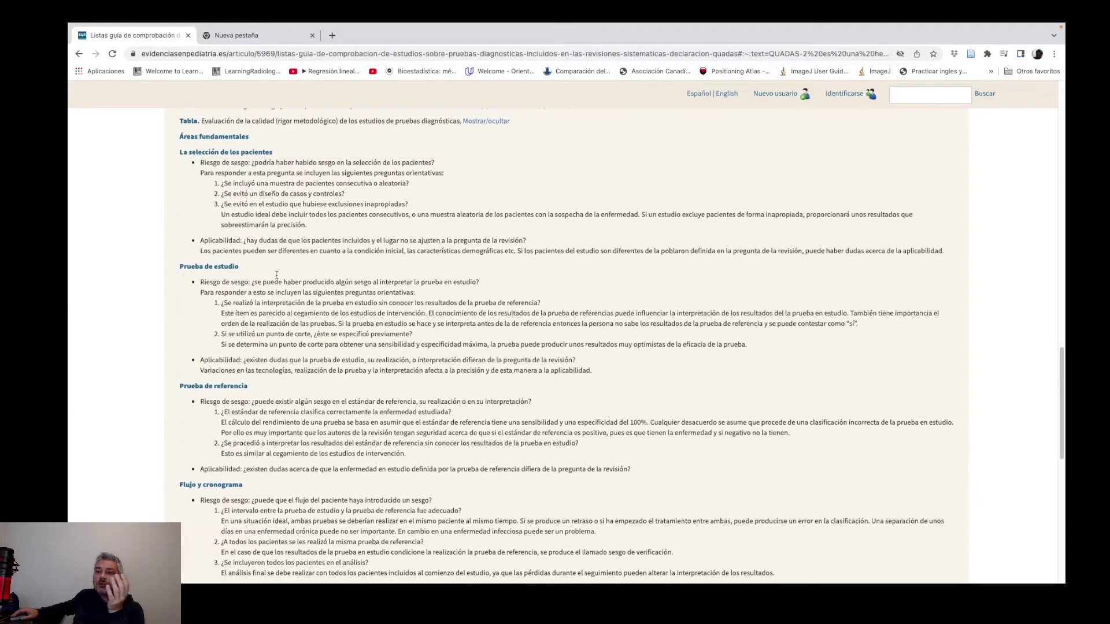
{"action": "scroll", "coordinate": [291, 250], "scroll_direction": "up", "scroll_amount": 1}
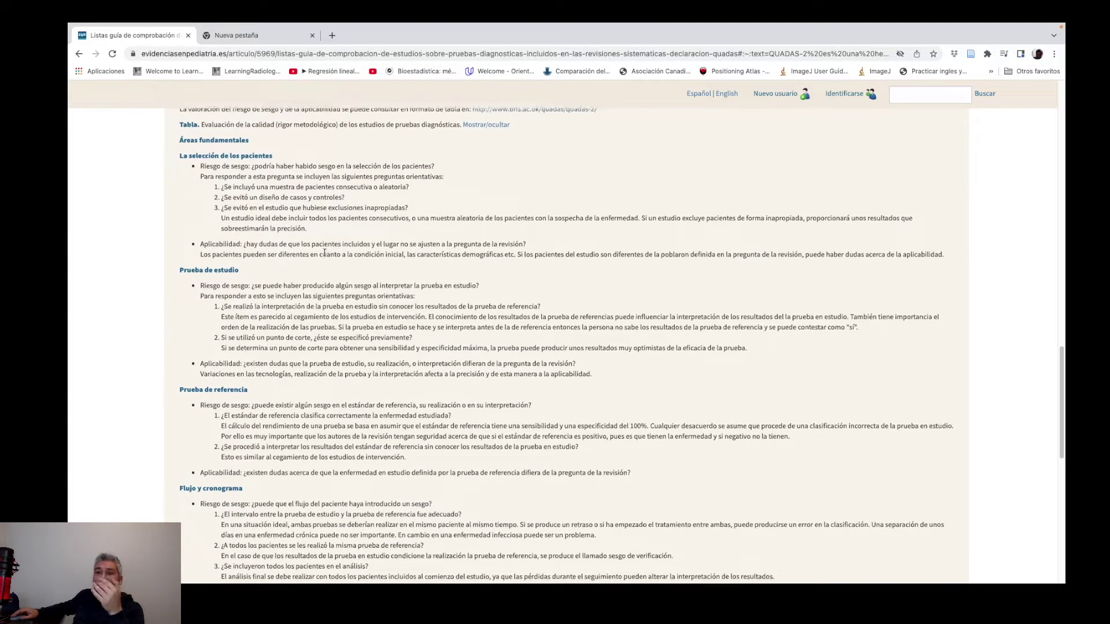
{"action": "scroll", "coordinate": [291, 250], "scroll_direction": "down", "scroll_amount": 1}
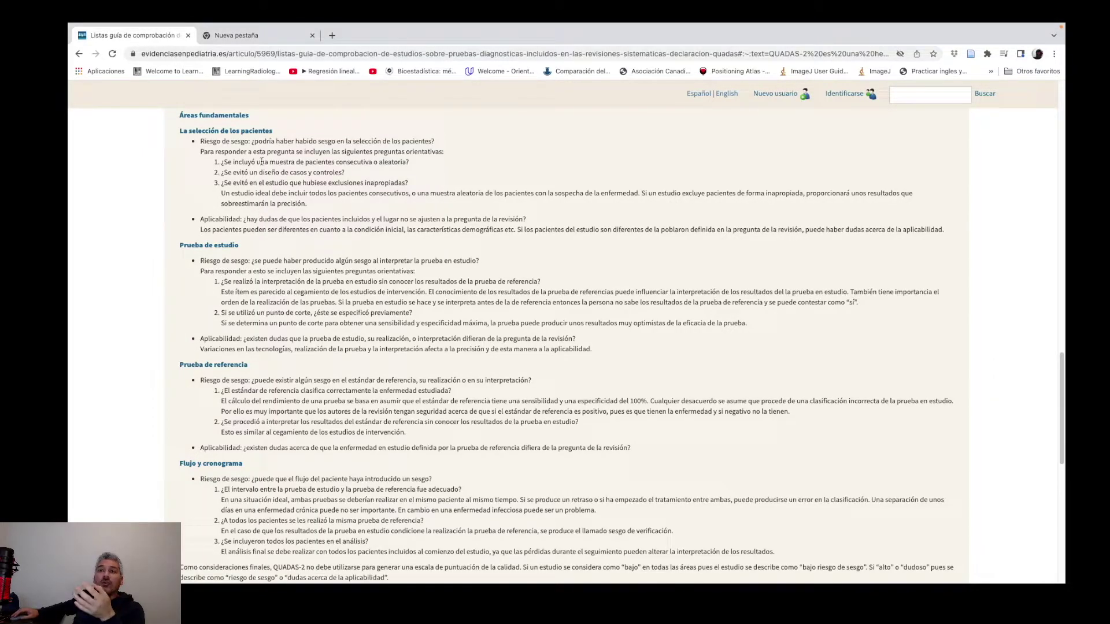
Search Google for revman and open the RevMan 5 download page on the Cochrane Training site.
{"action": "left_click", "coordinate": [247, 38]}
{"action": "left_click", "coordinate": [493, 244]}
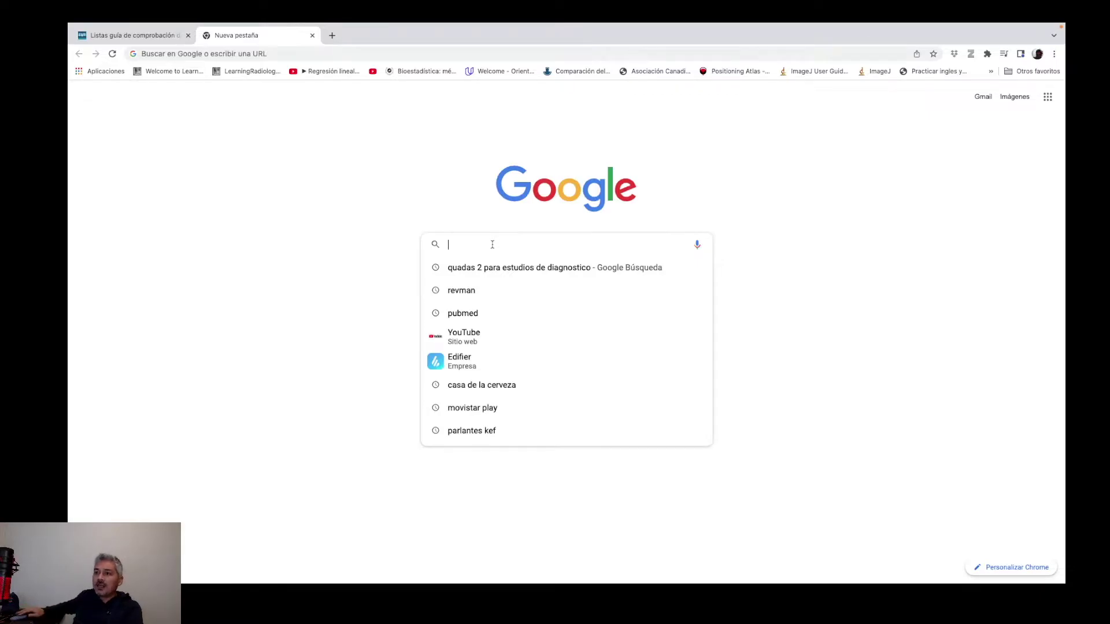
{"action": "left_click", "coordinate": [482, 292]}
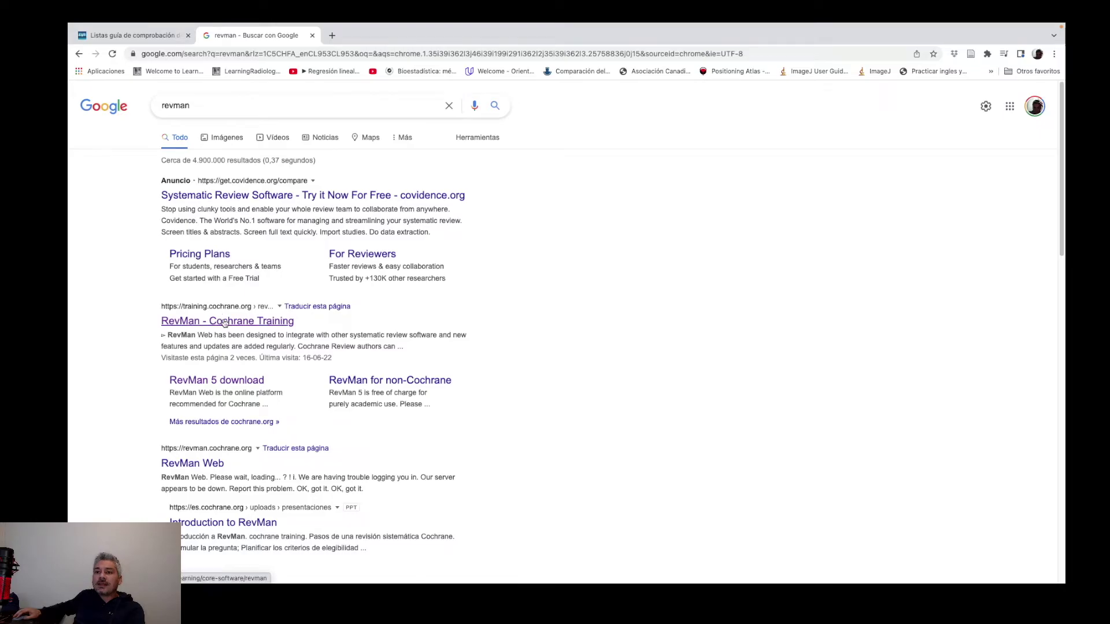
{"action": "left_click", "coordinate": [225, 322]}
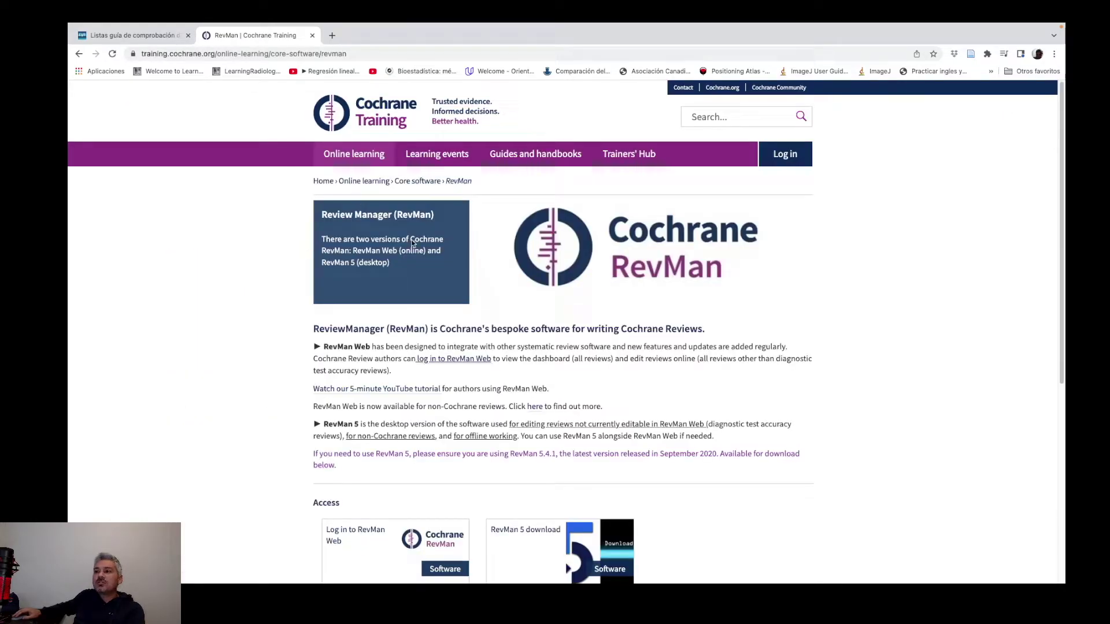
{"action": "scroll", "coordinate": [427, 277], "scroll_direction": "down", "scroll_amount": 3}
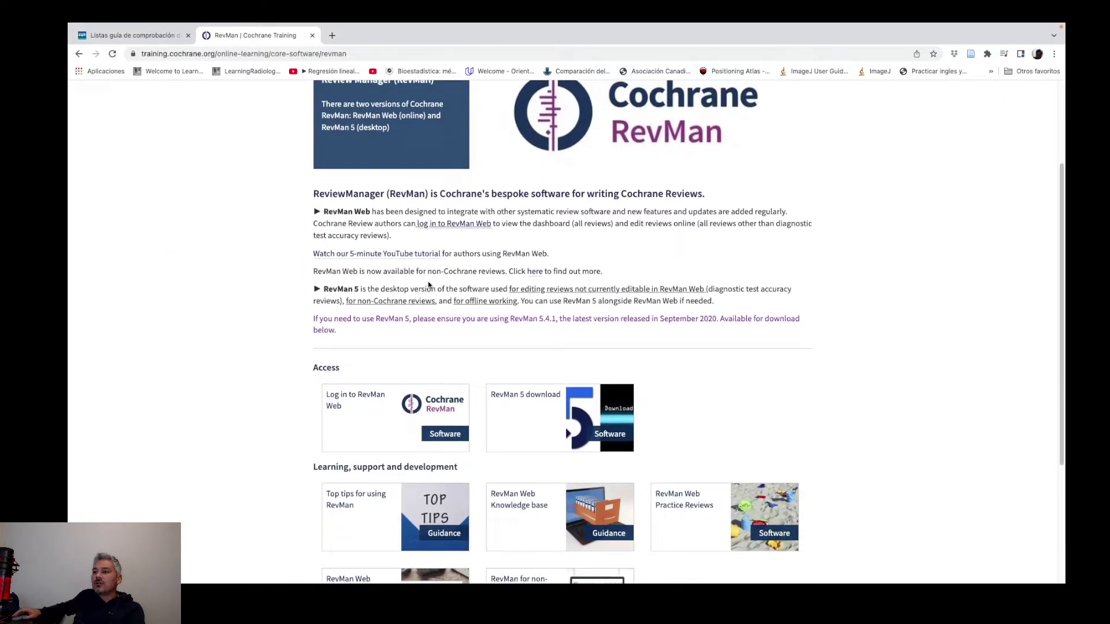
{"action": "scroll", "coordinate": [429, 284], "scroll_direction": "down", "scroll_amount": 3}
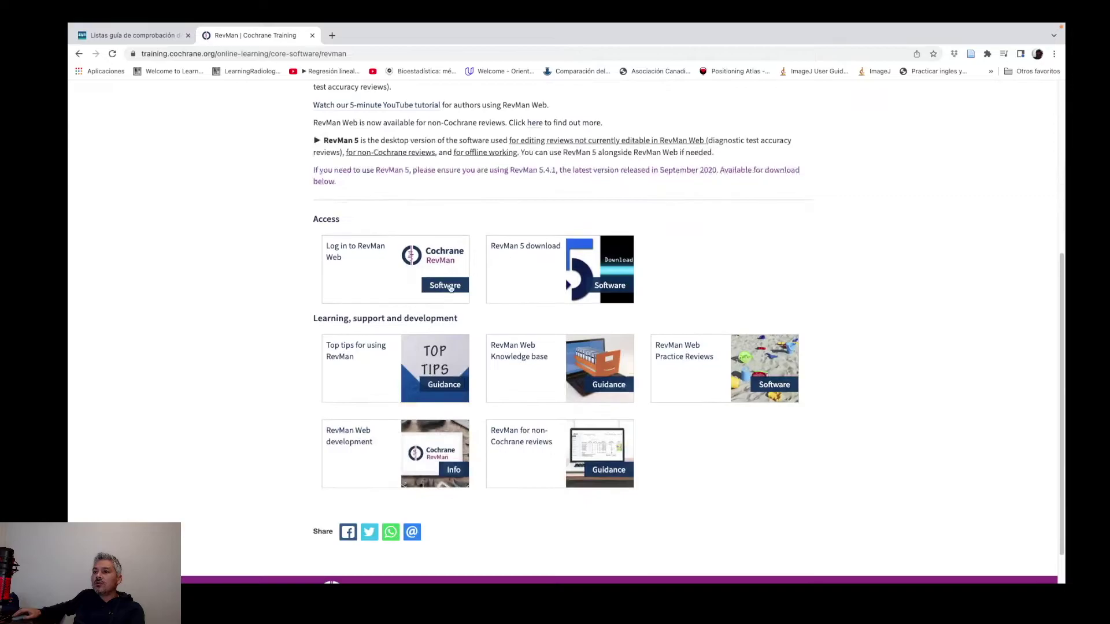
{"action": "left_click", "coordinate": [538, 270]}
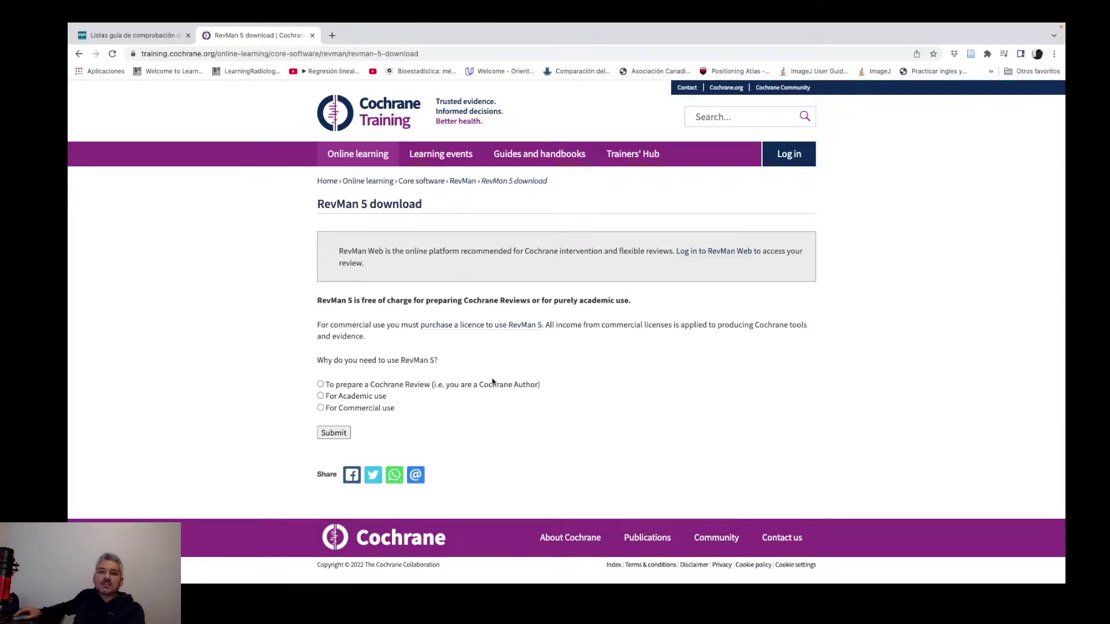
Submit academic use as the reason for needing RevMan 5 and examine the fields of the download request form.
{"action": "left_click", "coordinate": [320, 397]}
{"action": "left_click", "coordinate": [334, 433]}
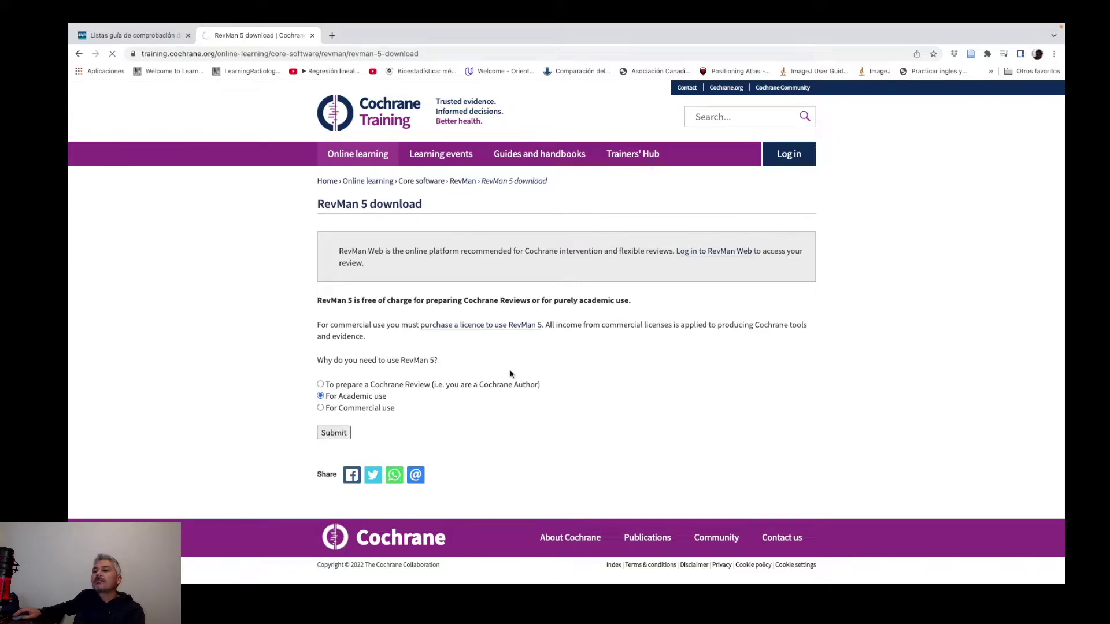
{"action": "scroll", "coordinate": [458, 353], "scroll_direction": "down", "scroll_amount": 2}
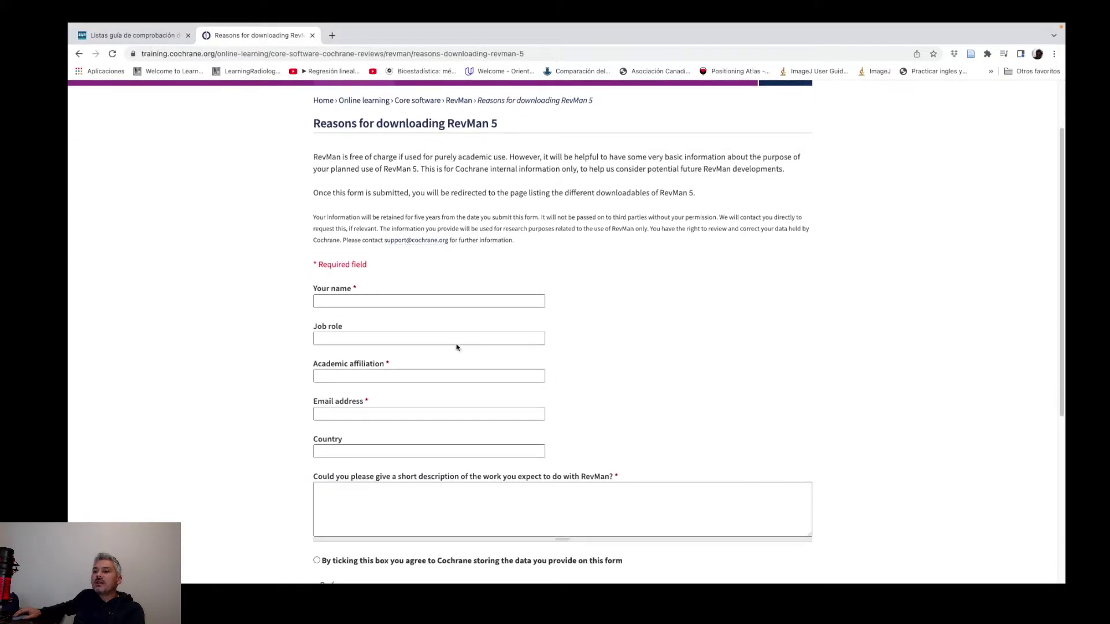
{"action": "scroll", "coordinate": [439, 346], "scroll_direction": "down", "scroll_amount": 4}
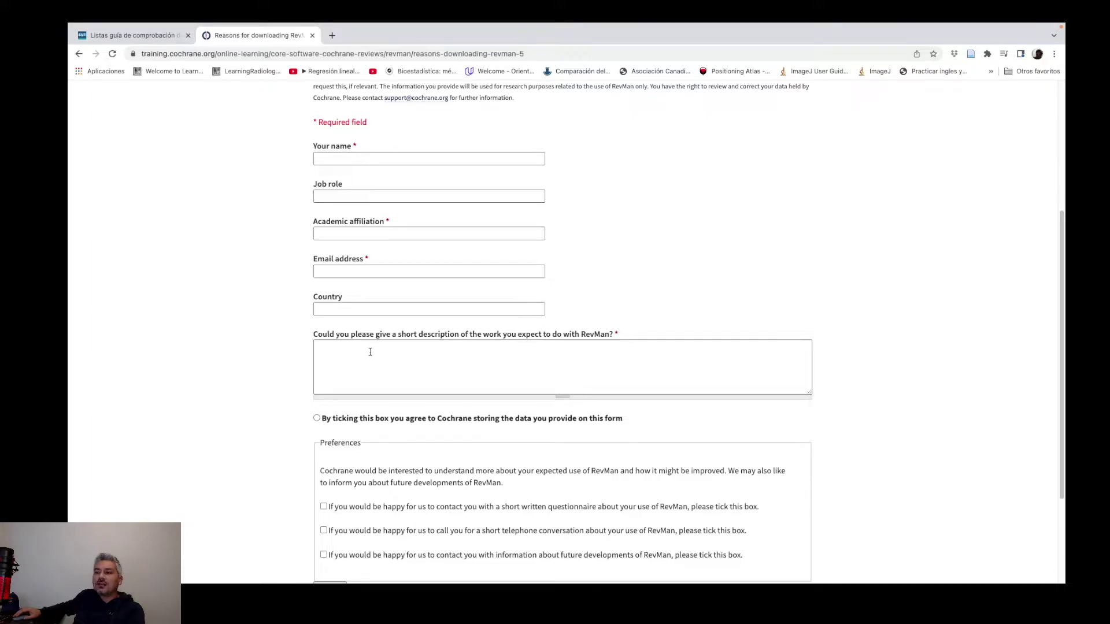
{"action": "scroll", "coordinate": [349, 365], "scroll_direction": "down", "scroll_amount": 3}
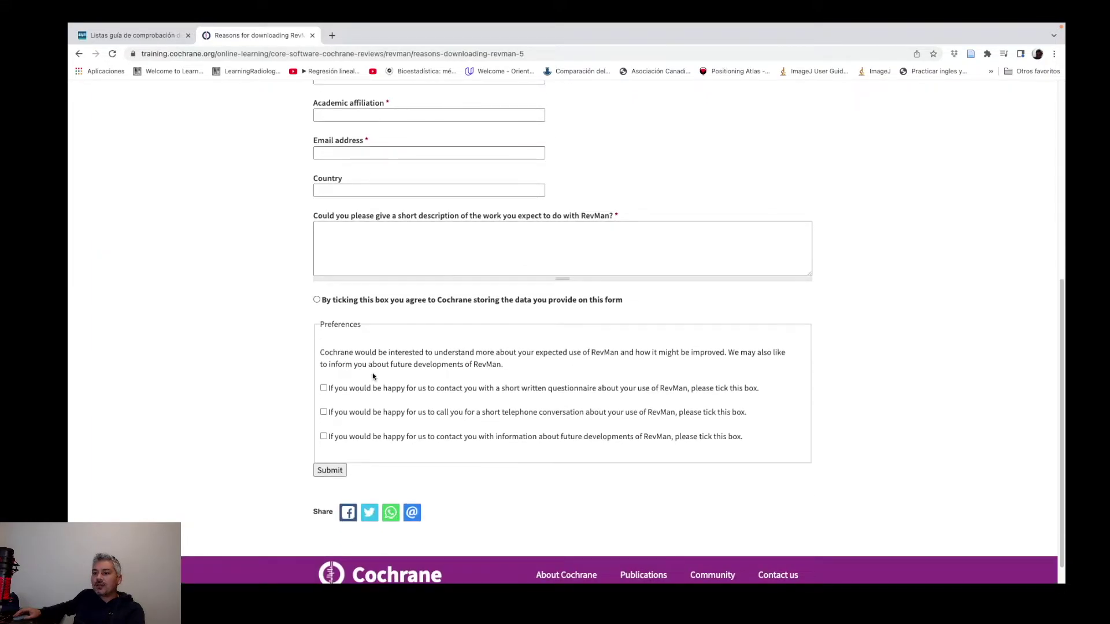
{"action": "scroll", "coordinate": [432, 319], "scroll_direction": "up", "scroll_amount": 1}
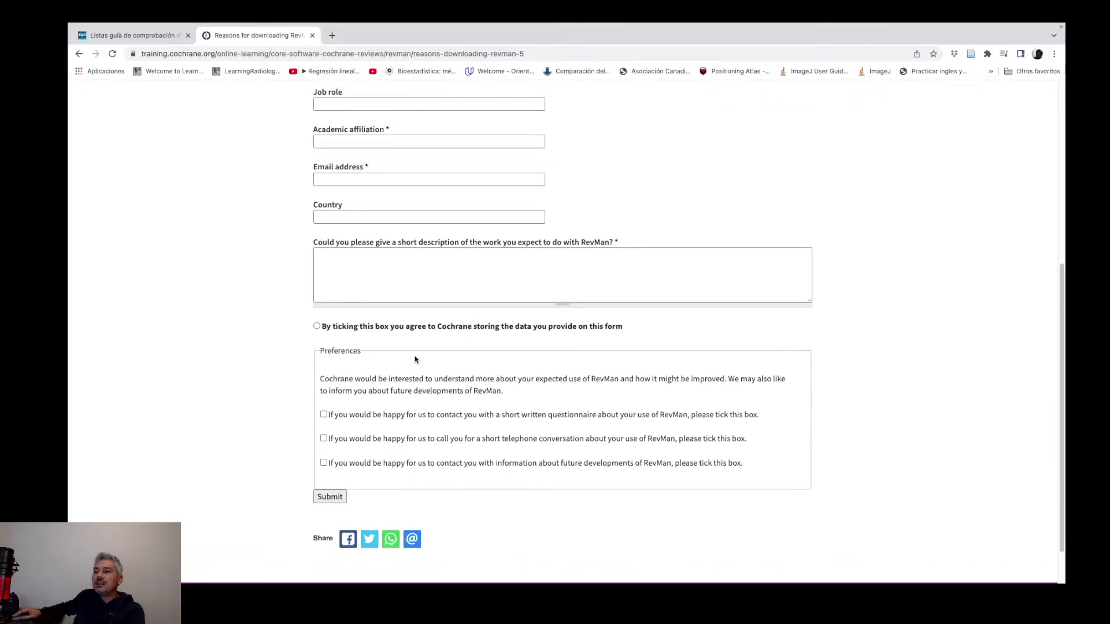
{"action": "scroll", "coordinate": [414, 360], "scroll_direction": "up", "scroll_amount": 2}
{"action": "scroll", "coordinate": [416, 364], "scroll_direction": "up", "scroll_amount": 3}
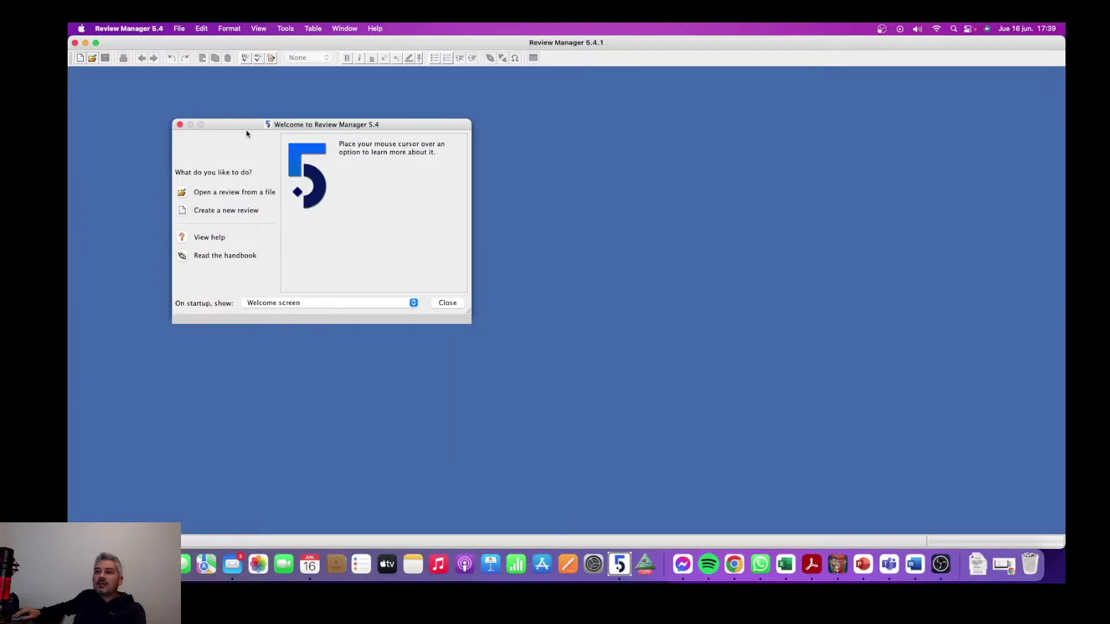
Start a new review in Review Manager with the type Diagnostic test accuracy review.
{"action": "left_click", "coordinate": [228, 212]}
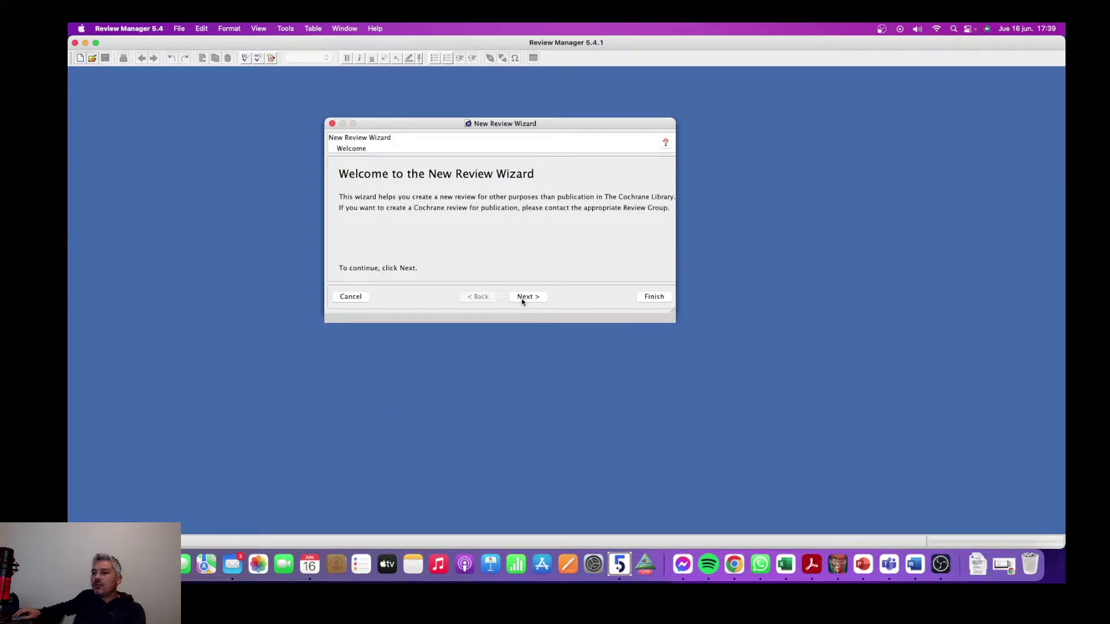
{"action": "left_click", "coordinate": [521, 298]}
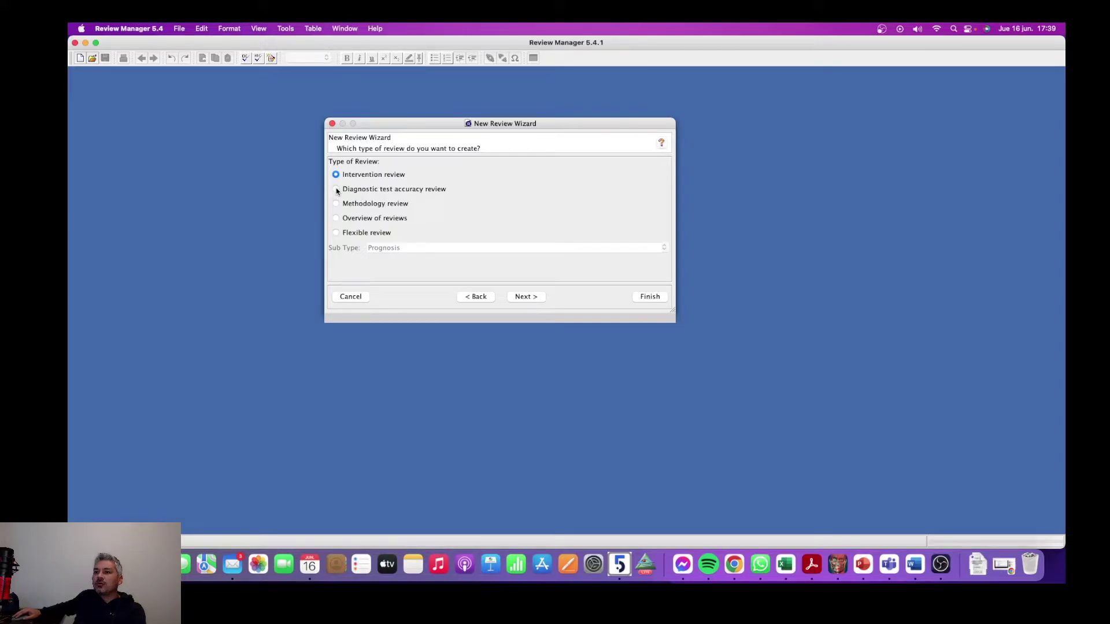
{"action": "left_click", "coordinate": [336, 190]}
{"action": "left_click", "coordinate": [525, 296]}
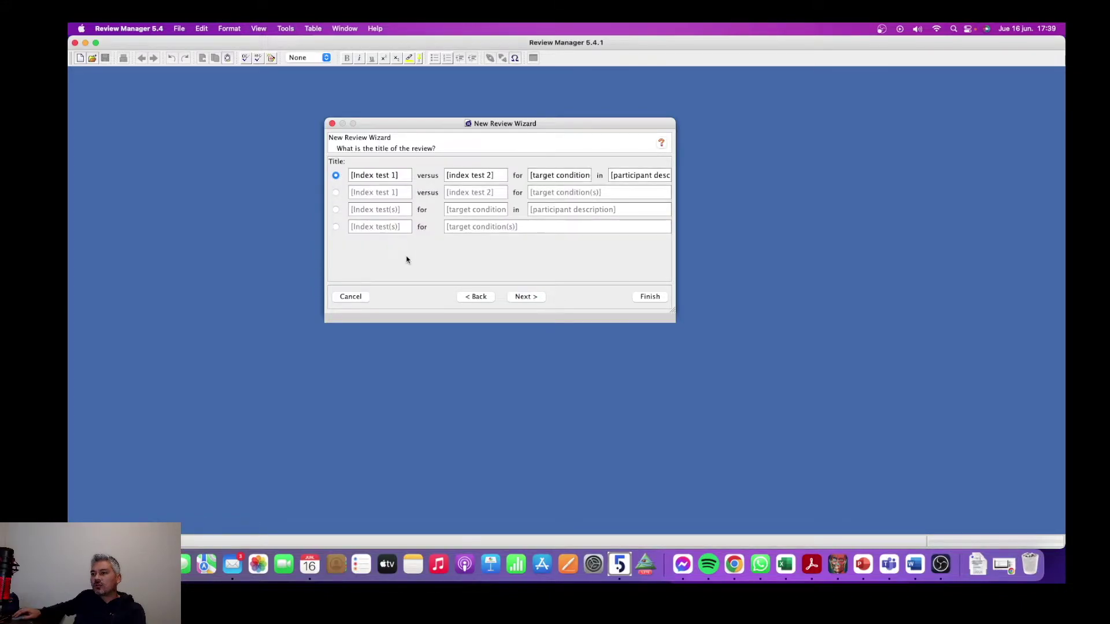
Choose the title format of two index tests for a target condition without participants, and set the tests to MRI and CT.
{"action": "left_click", "coordinate": [335, 193]}
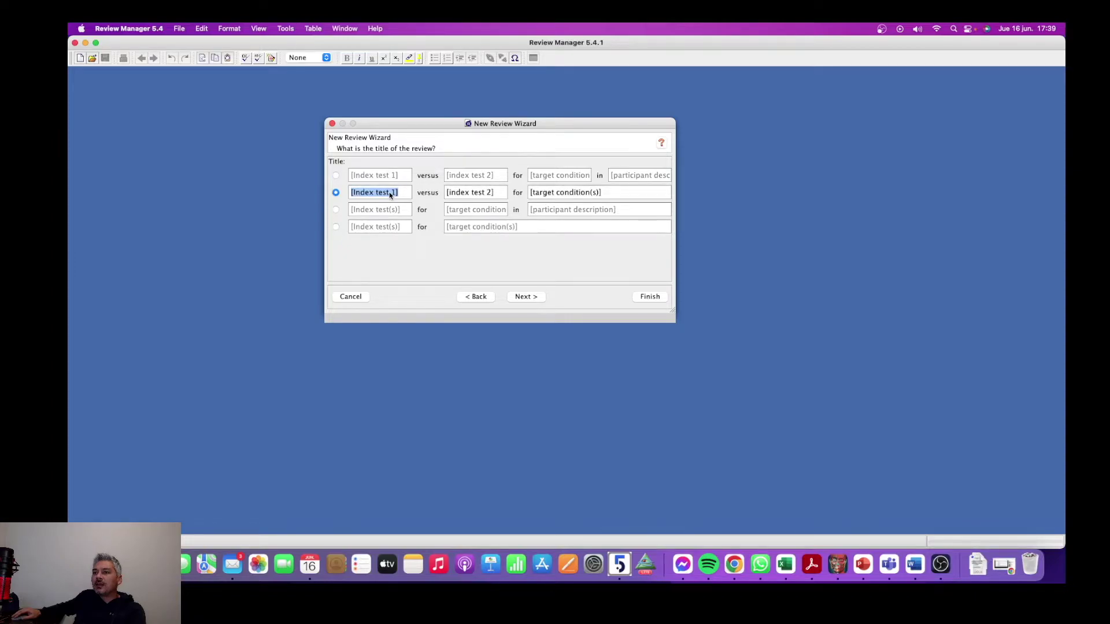
{"action": "left_click_drag", "start_coordinate": [391, 194], "coordinate": [347, 193]}
{"action": "type", "text": "M"}
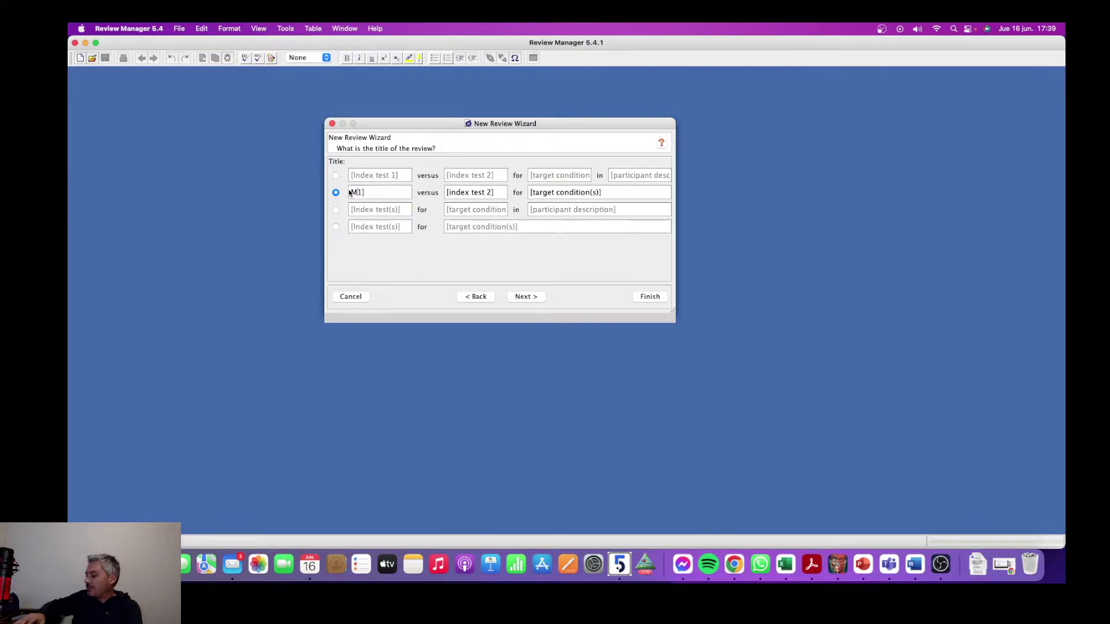
{"action": "type", "text": "RI"}
{"action": "key", "text": "Delete"}
{"action": "key", "text": "Delete"}
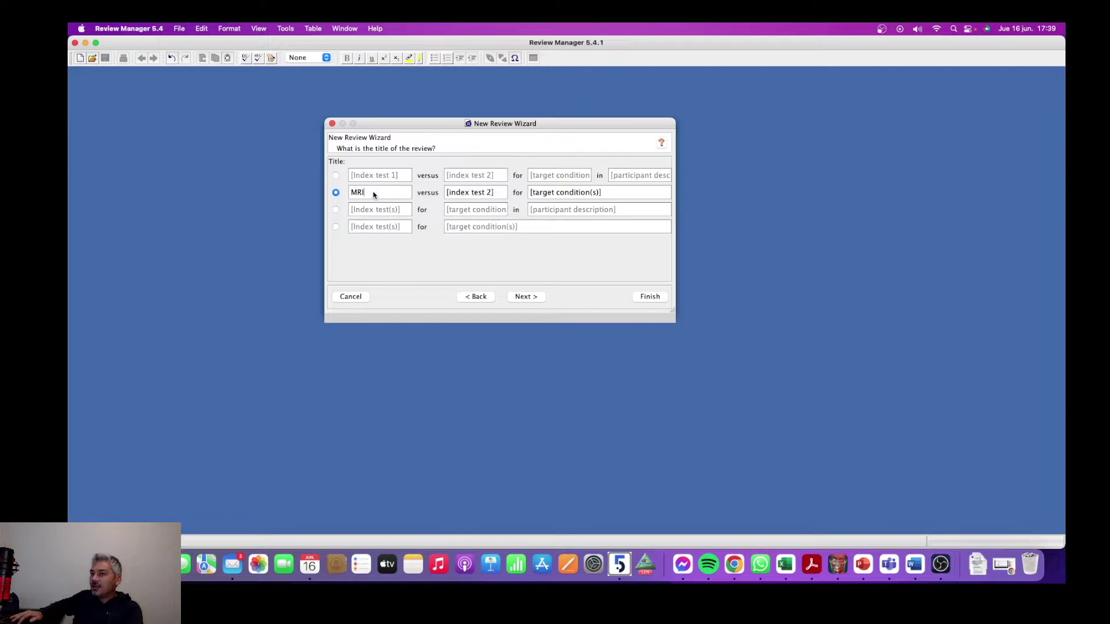
{"action": "left_click_drag", "start_coordinate": [493, 196], "coordinate": [444, 192]}
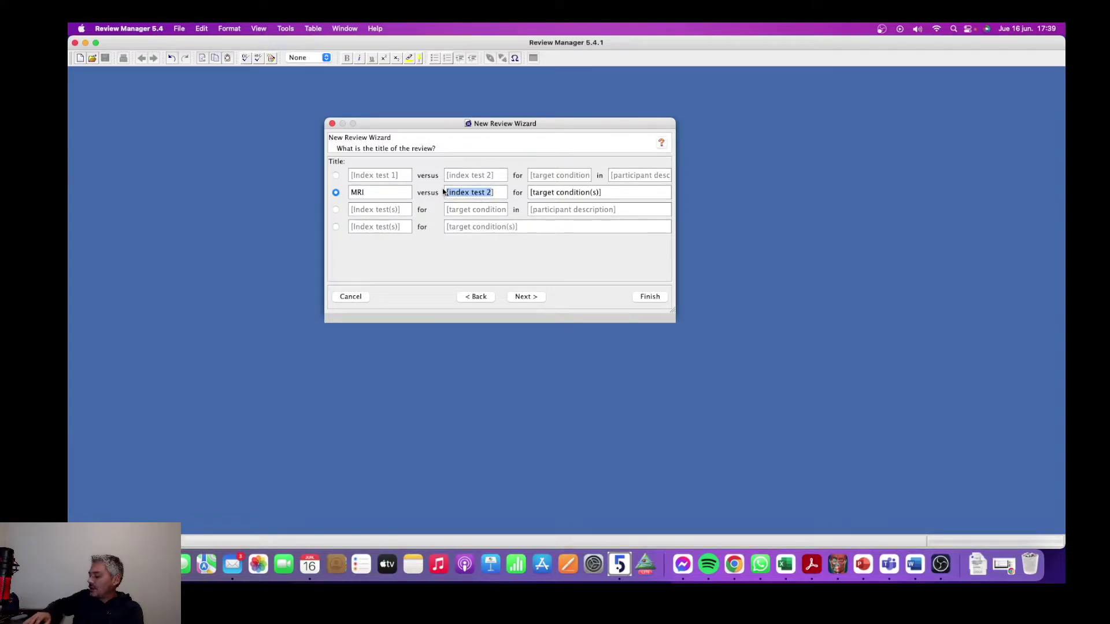
{"action": "type", "text": "CT"}
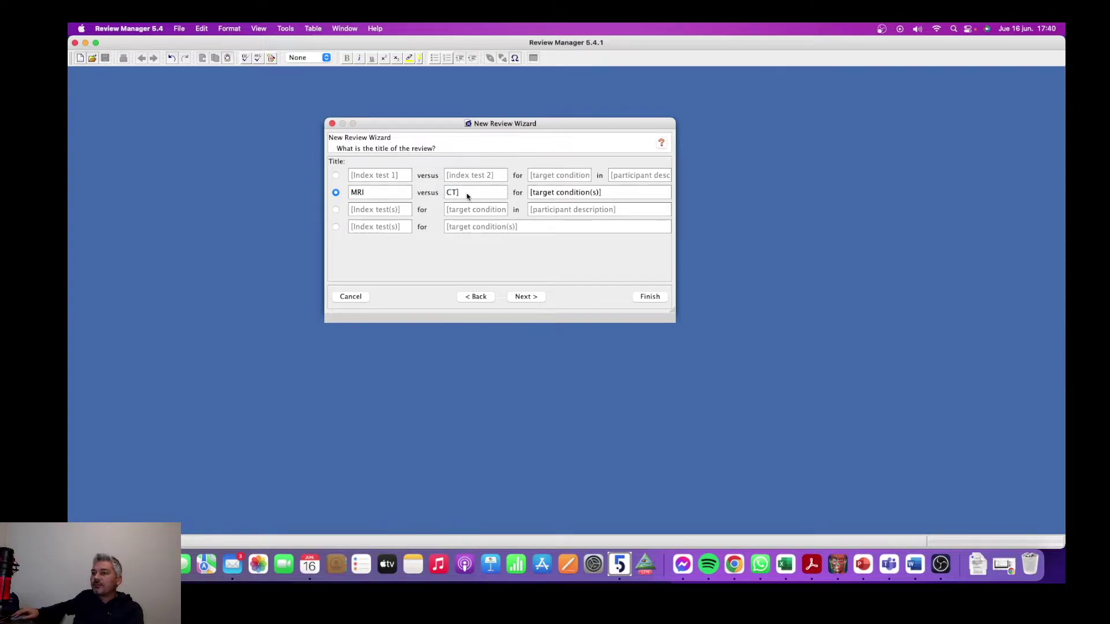
{"action": "key", "text": "Delete"}
Set the title's target condition to "metastasis osea" and create the review at the Full review stage.
{"action": "left_click", "coordinate": [553, 196]}
{"action": "type", "text": "m"}
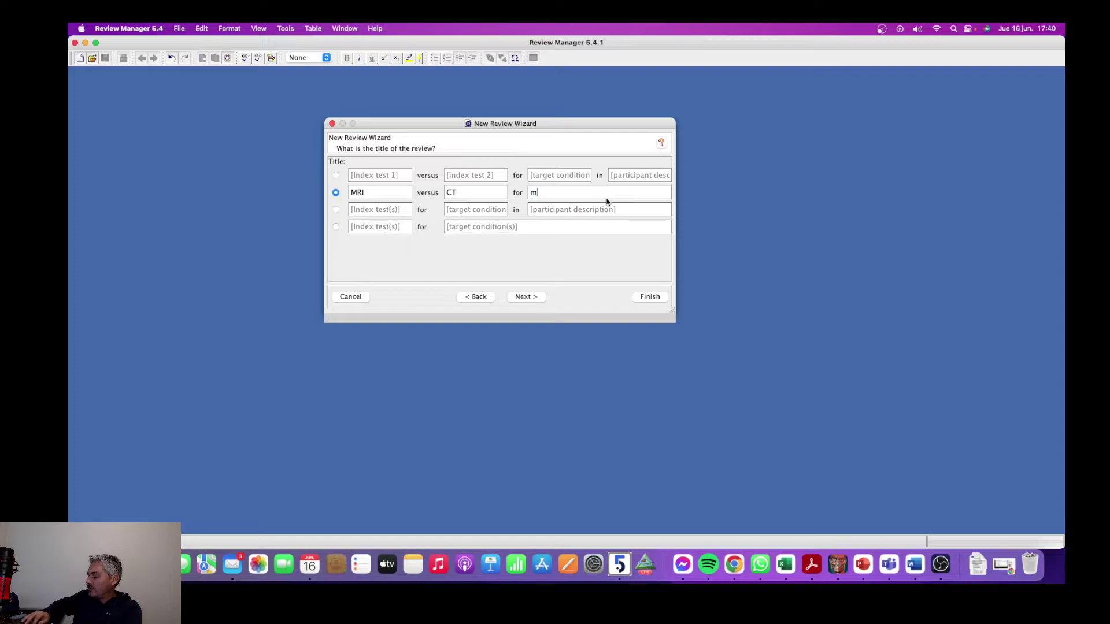
{"action": "type", "text": "etastas"}
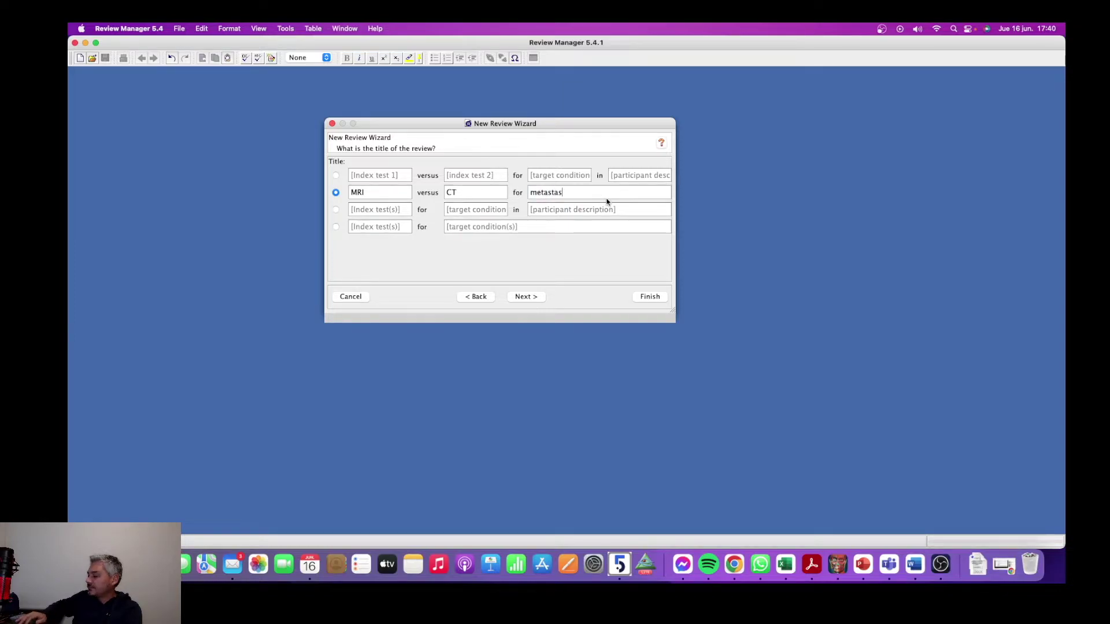
{"action": "type", "text": "is osea"}
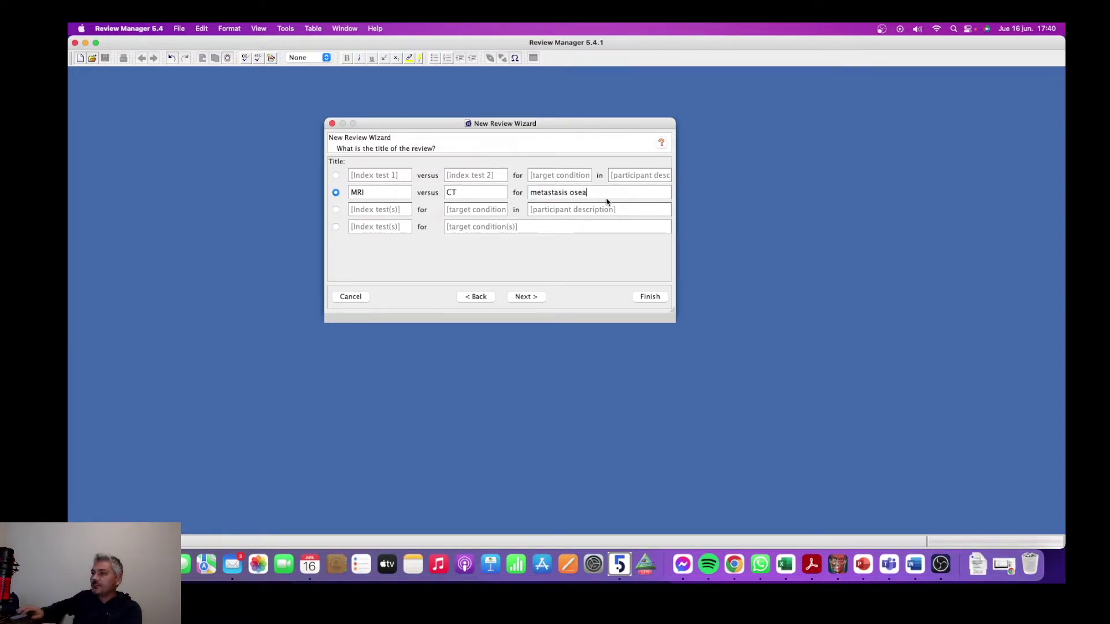
{"action": "left_click", "coordinate": [528, 297]}
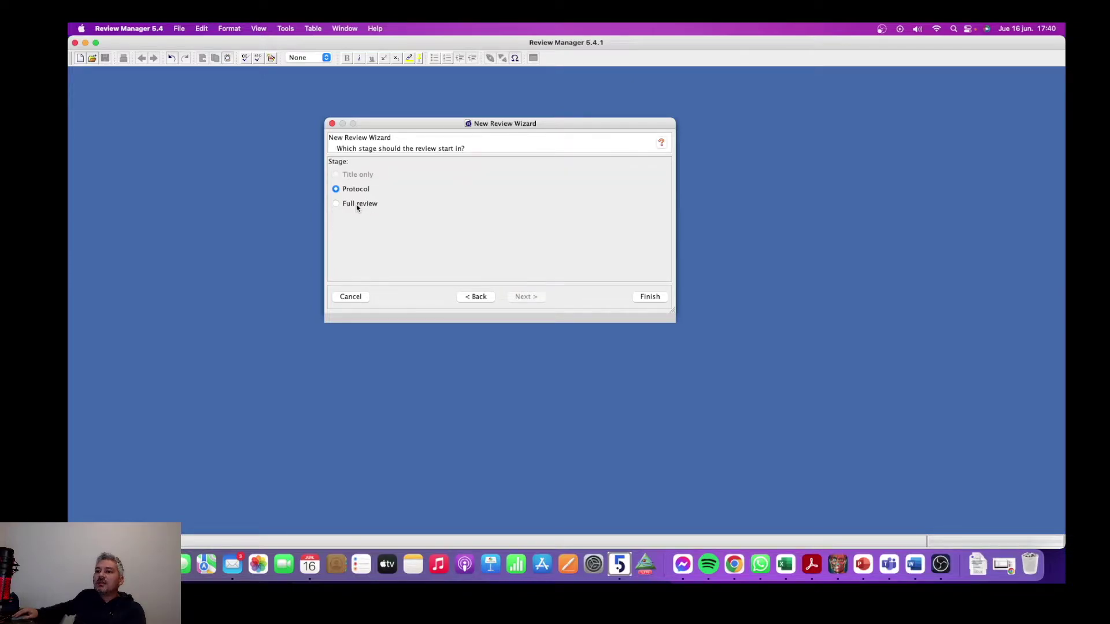
{"action": "left_click", "coordinate": [338, 207]}
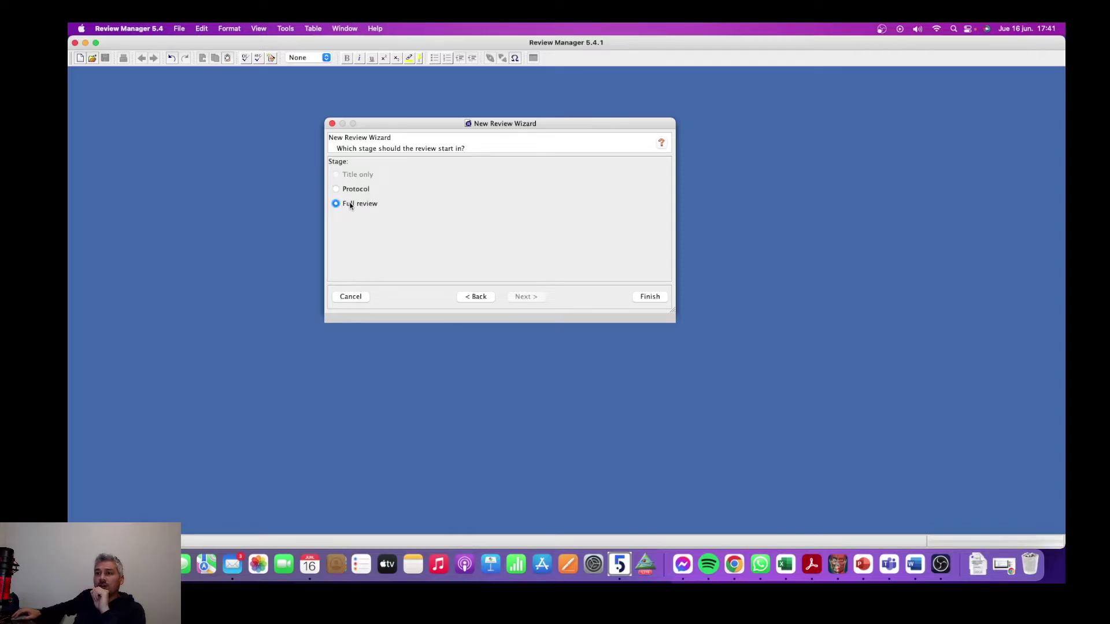
{"action": "left_click", "coordinate": [649, 297]}
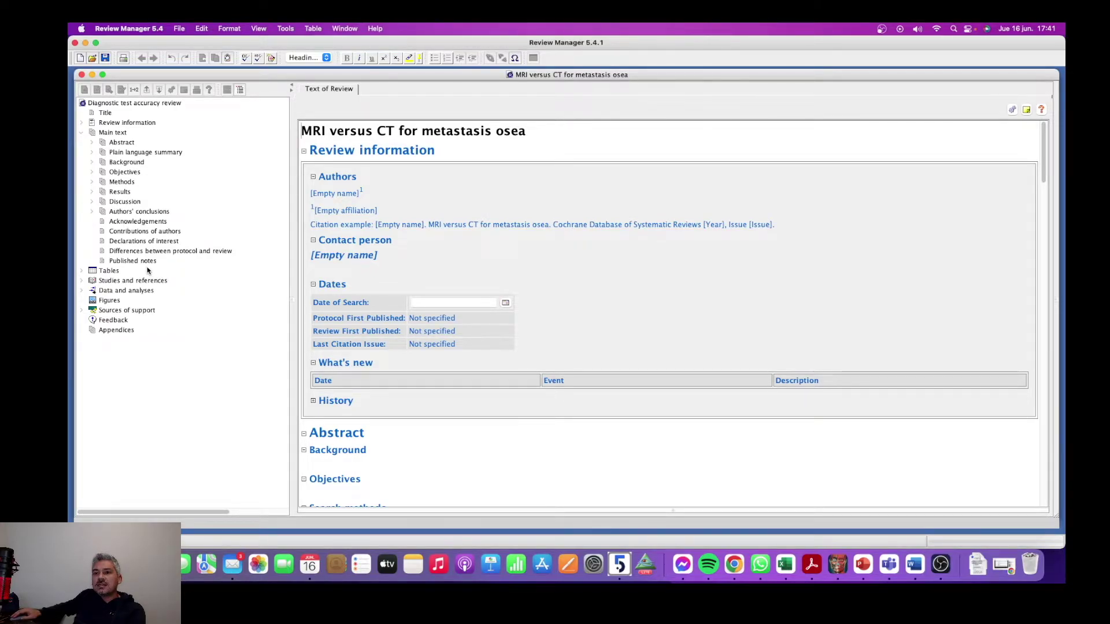
Add an included study to the references, identified by the first author's surname and 2022, with published data only as its source.
{"action": "left_click", "coordinate": [81, 281]}
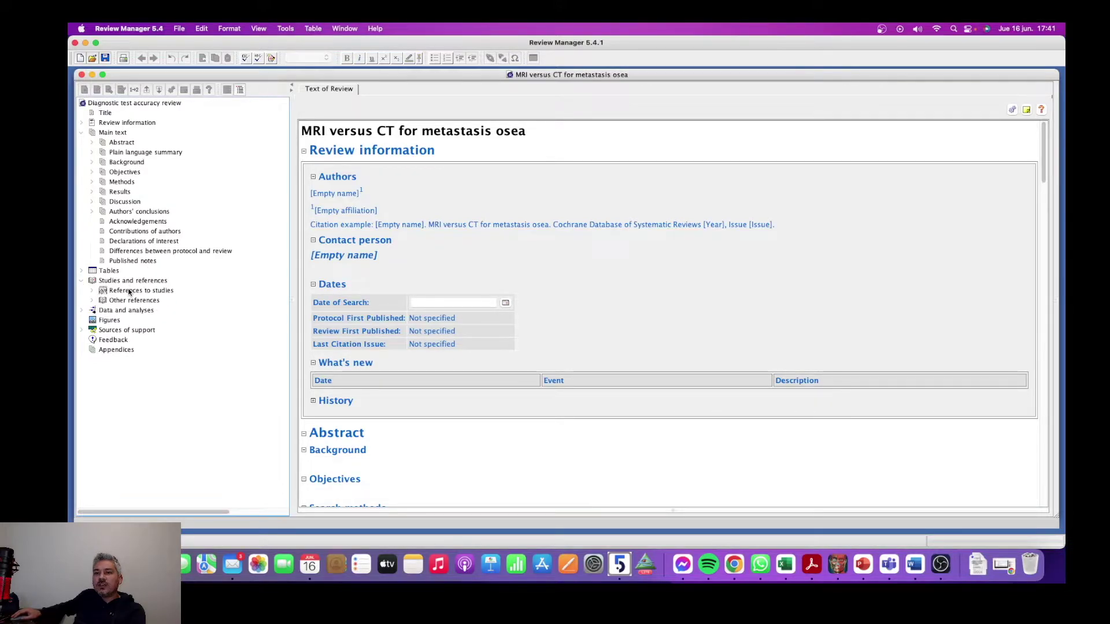
{"action": "left_click", "coordinate": [130, 292]}
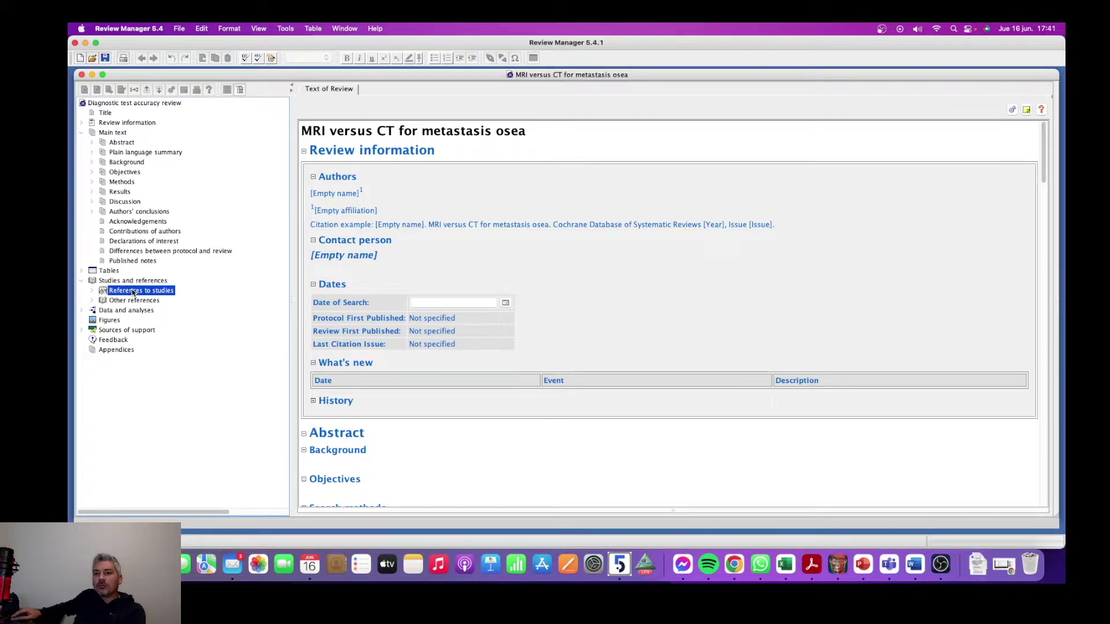
{"action": "double_click", "coordinate": [132, 292]}
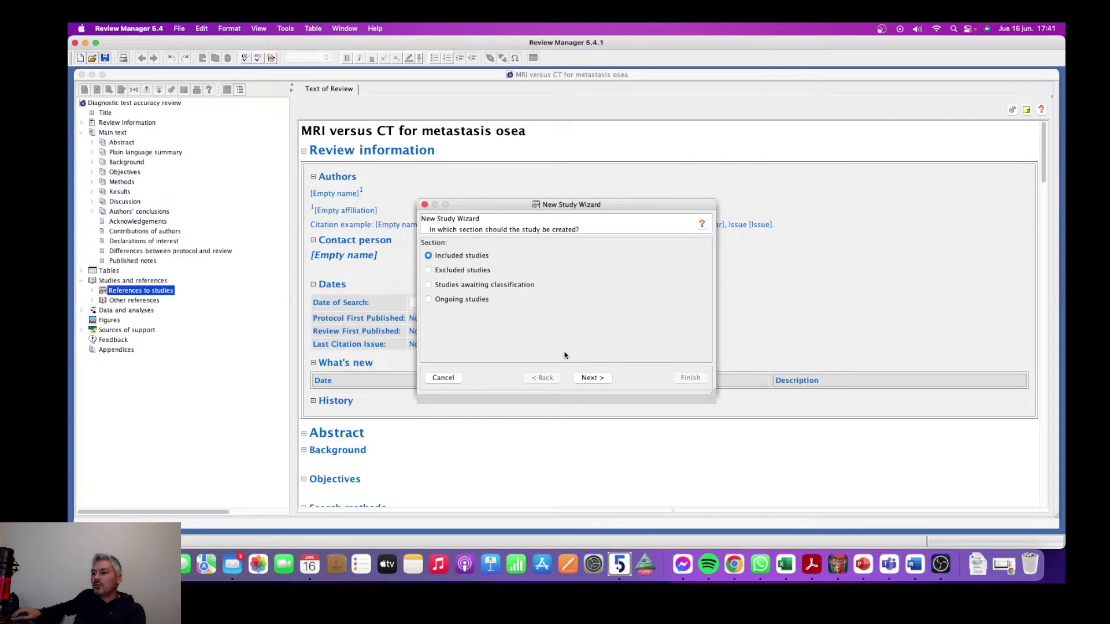
{"action": "left_click", "coordinate": [592, 377]}
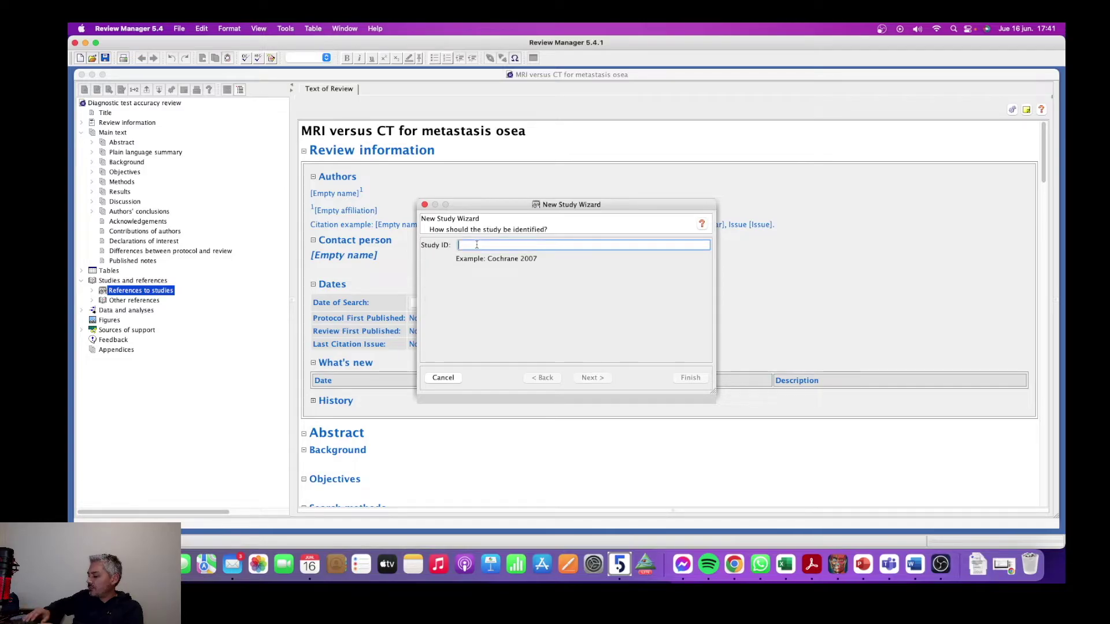
{"action": "type", "text": "R"}
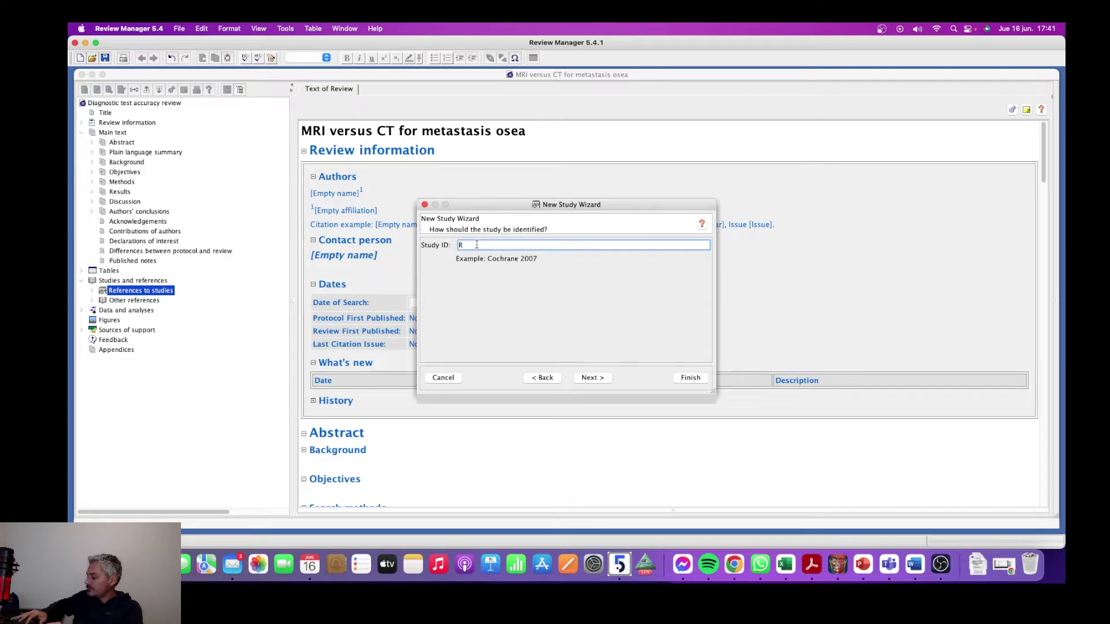
{"action": "type", "text": "ojas 2022"}
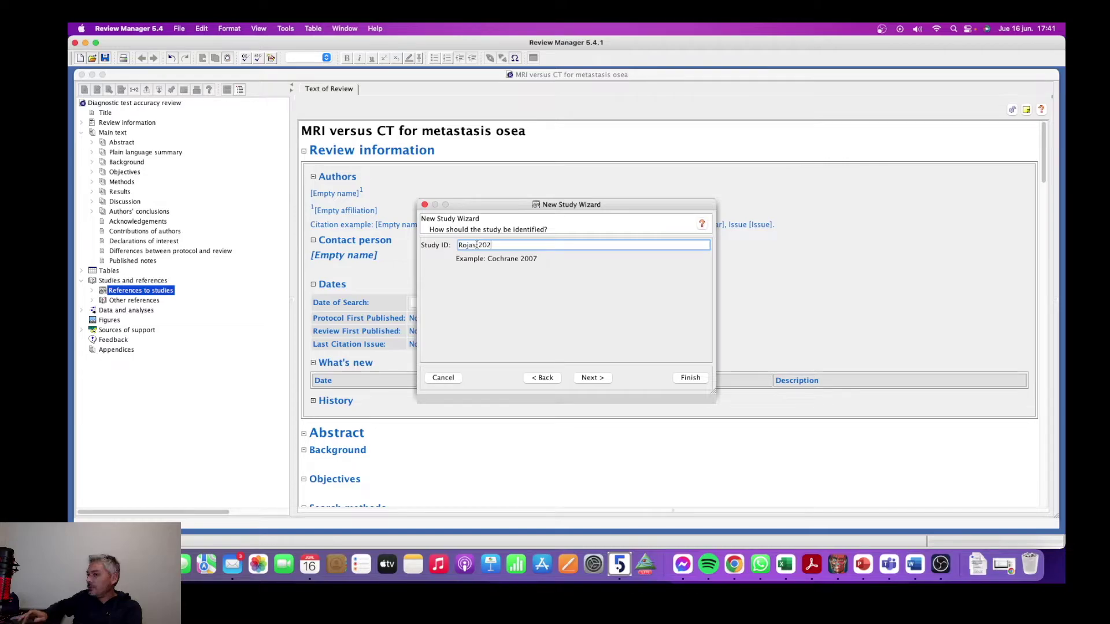
{"action": "left_click", "coordinate": [599, 380]}
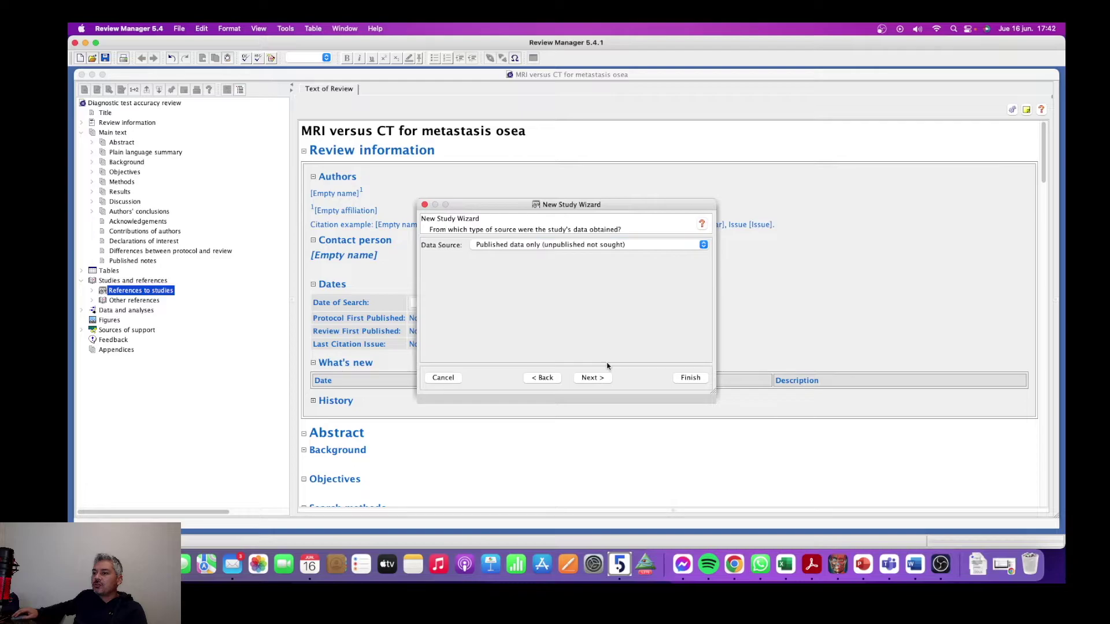
{"action": "left_click", "coordinate": [689, 378]}
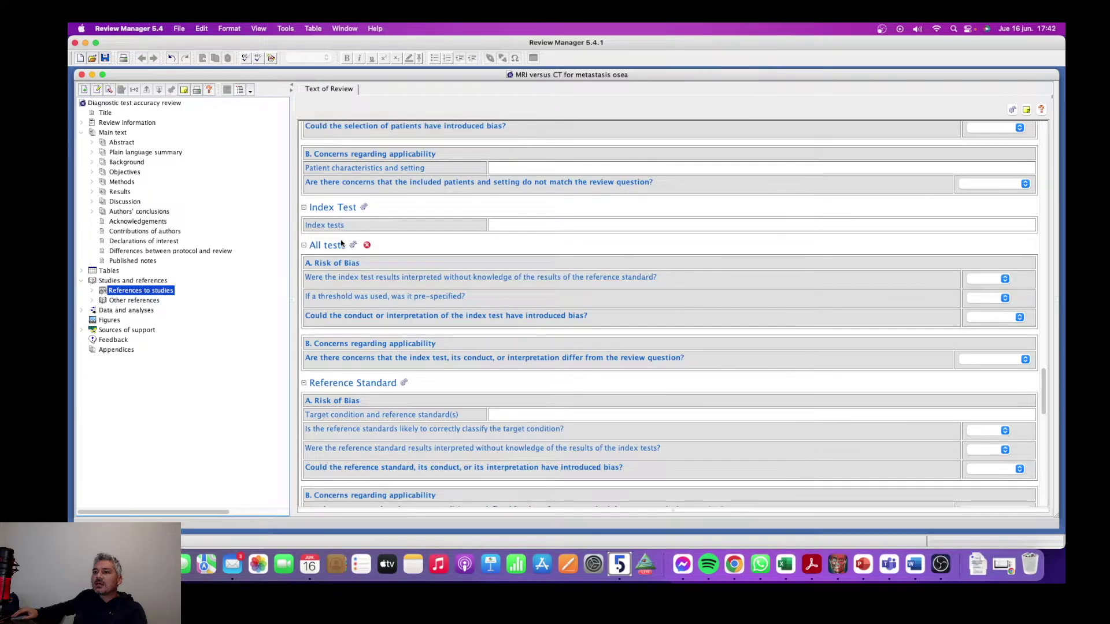
Add a second included study to the references, identified by the author's surname and 2019.
{"action": "right_click", "coordinate": [129, 293]}
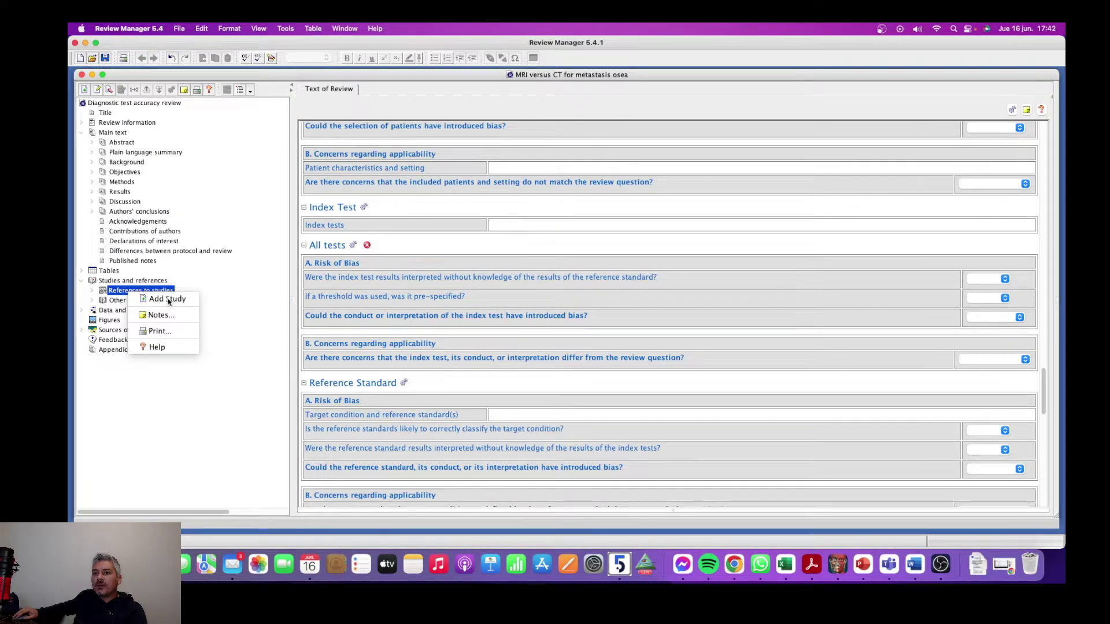
{"action": "left_click", "coordinate": [167, 299]}
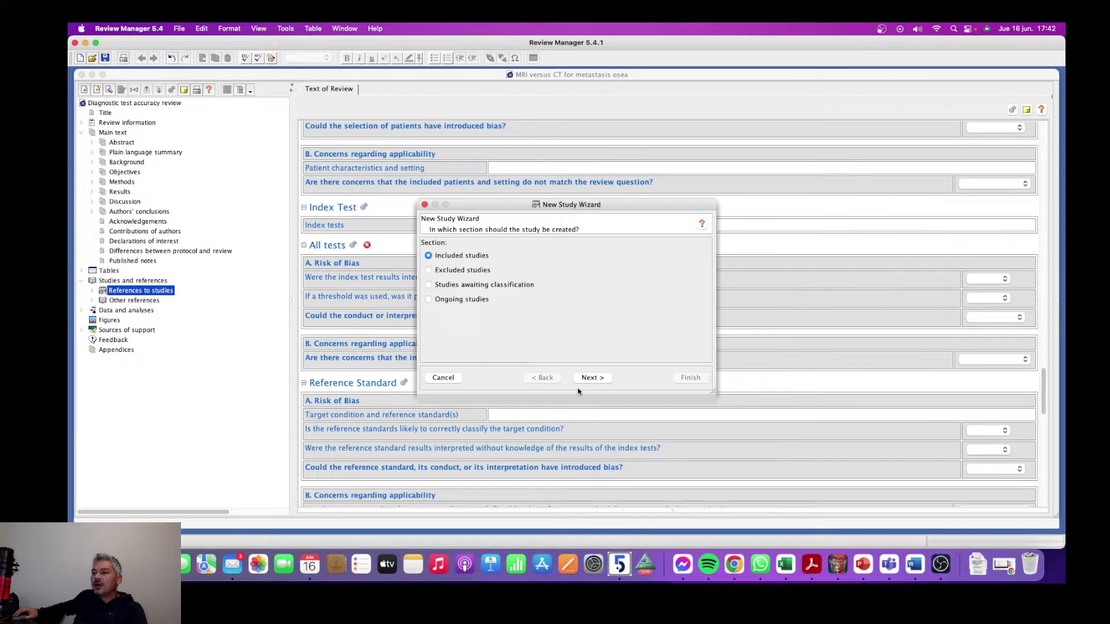
{"action": "left_click", "coordinate": [590, 378]}
{"action": "type", "text": "perez"}
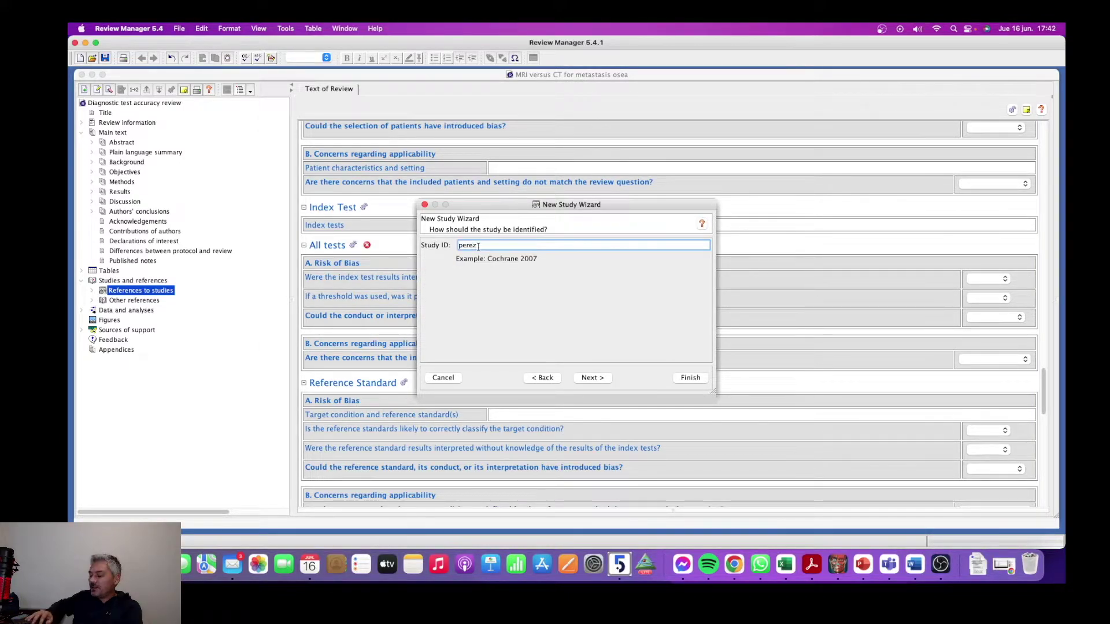
{"action": "type", "text": " 2019"}
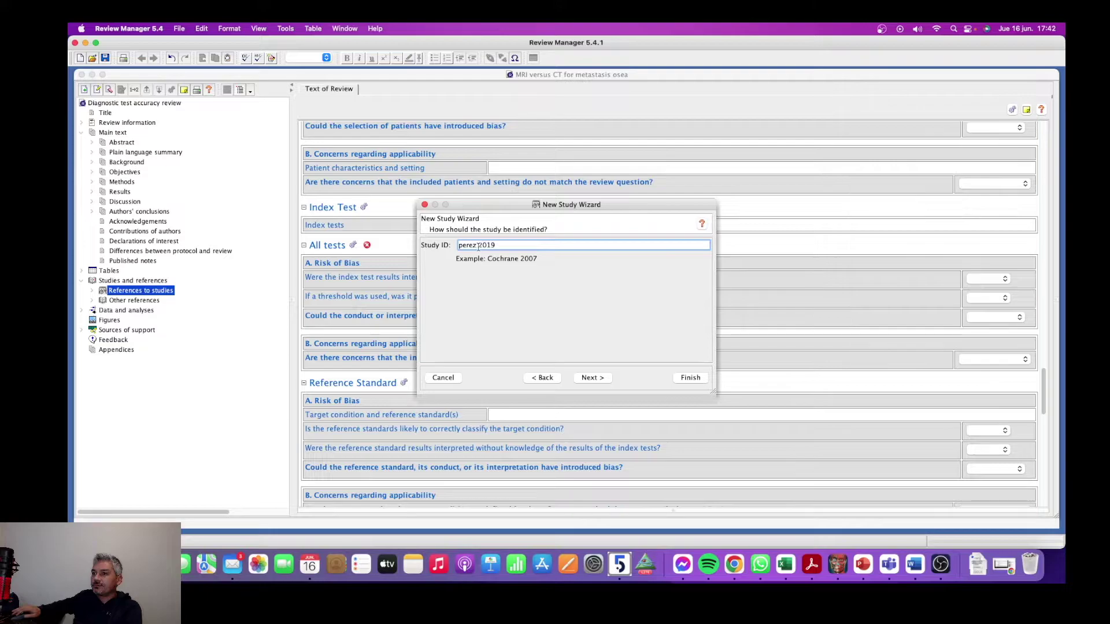
{"action": "key", "text": "Return"}
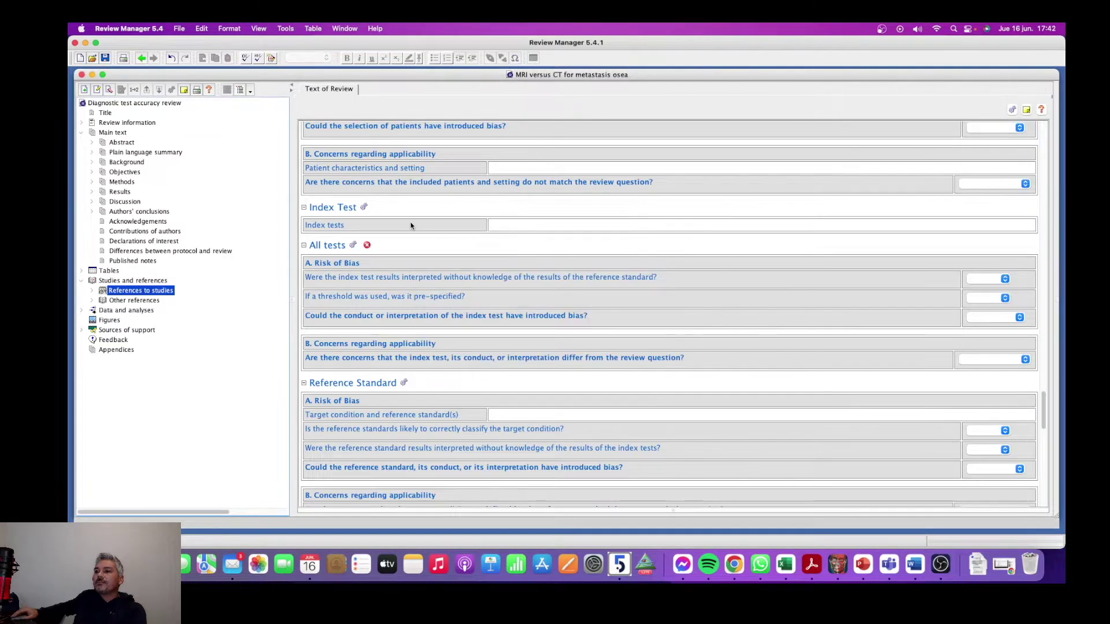
For the 2019 study's Patient Selection, answer Yes for consecutive or random sampling, No for case-control design avoided, and Yes for inappropriate exclusions avoided.
{"action": "scroll", "coordinate": [416, 243], "scroll_direction": "up", "scroll_amount": 15}
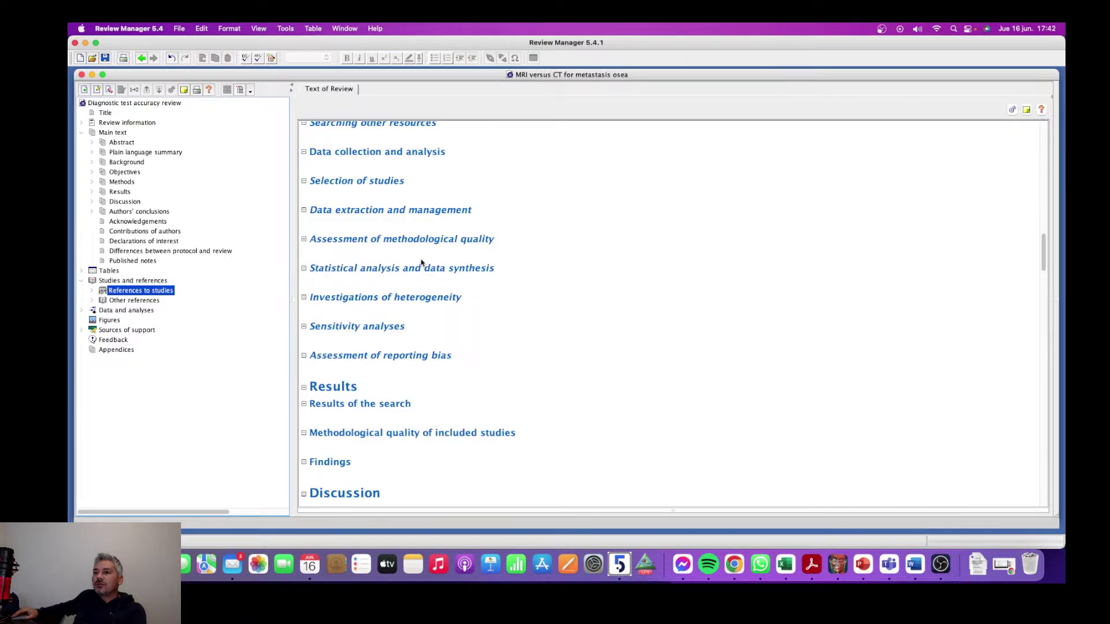
{"action": "scroll", "coordinate": [421, 263], "scroll_direction": "up", "scroll_amount": 15}
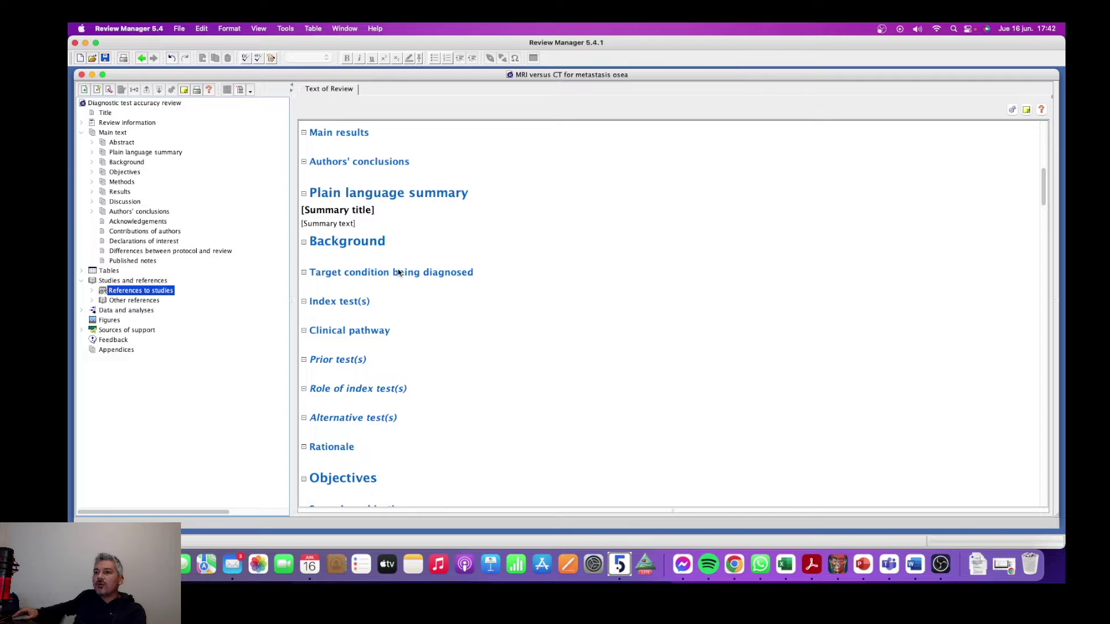
{"action": "scroll", "coordinate": [398, 272], "scroll_direction": "down", "scroll_amount": 20}
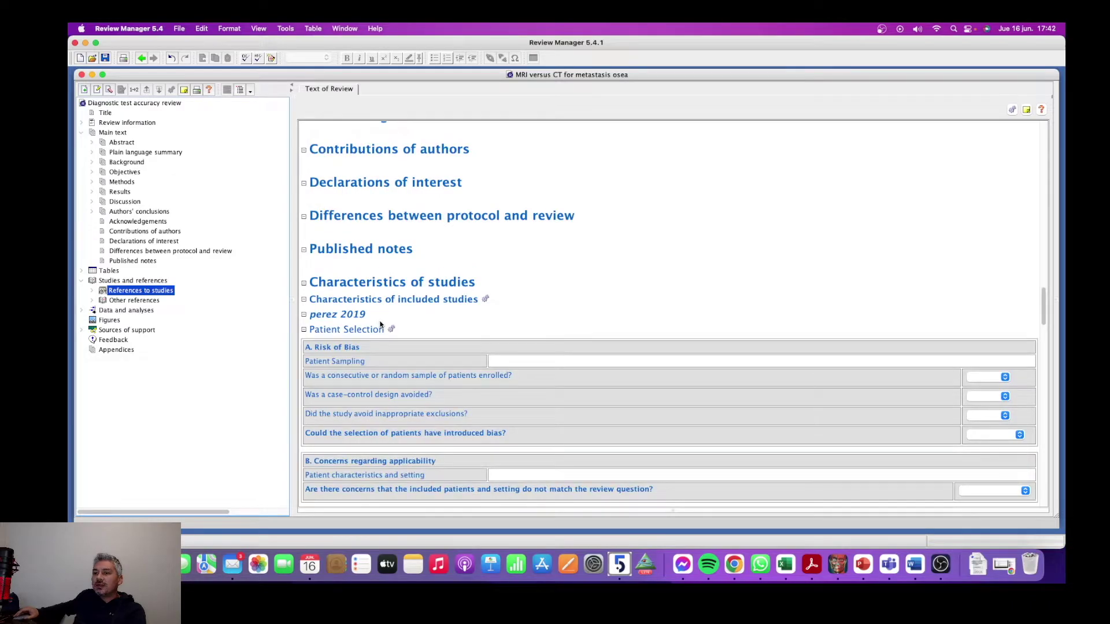
{"action": "scroll", "coordinate": [380, 326], "scroll_direction": "down", "scroll_amount": 3}
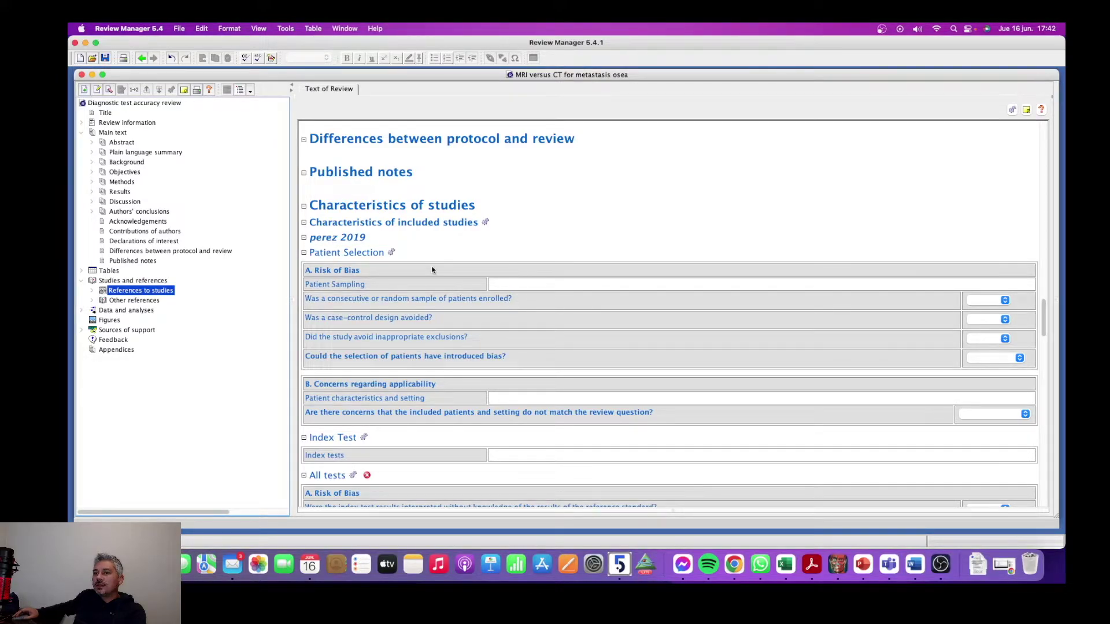
{"action": "scroll", "coordinate": [432, 270], "scroll_direction": "down", "scroll_amount": 5}
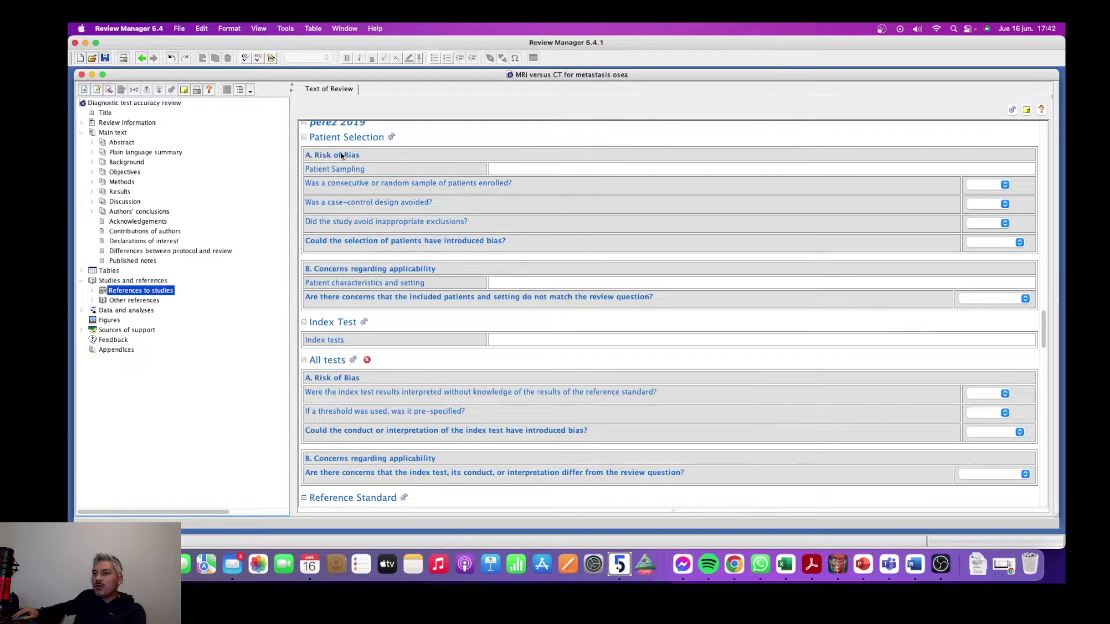
{"action": "scroll", "coordinate": [363, 256], "scroll_direction": "up", "scroll_amount": 3}
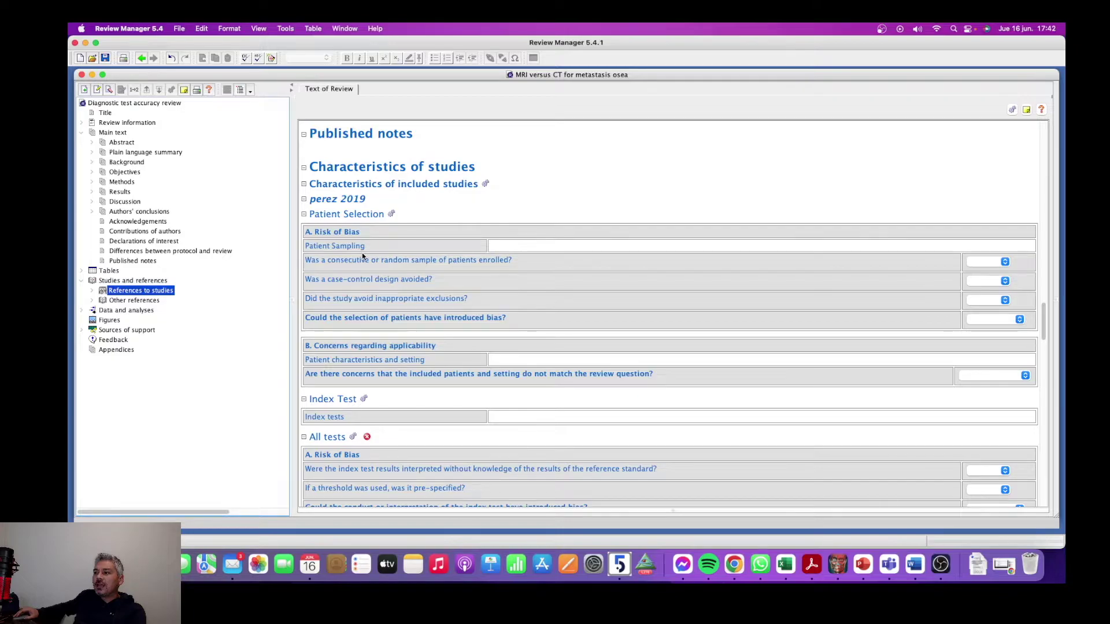
{"action": "scroll", "coordinate": [533, 133], "scroll_direction": "down", "scroll_amount": 2}
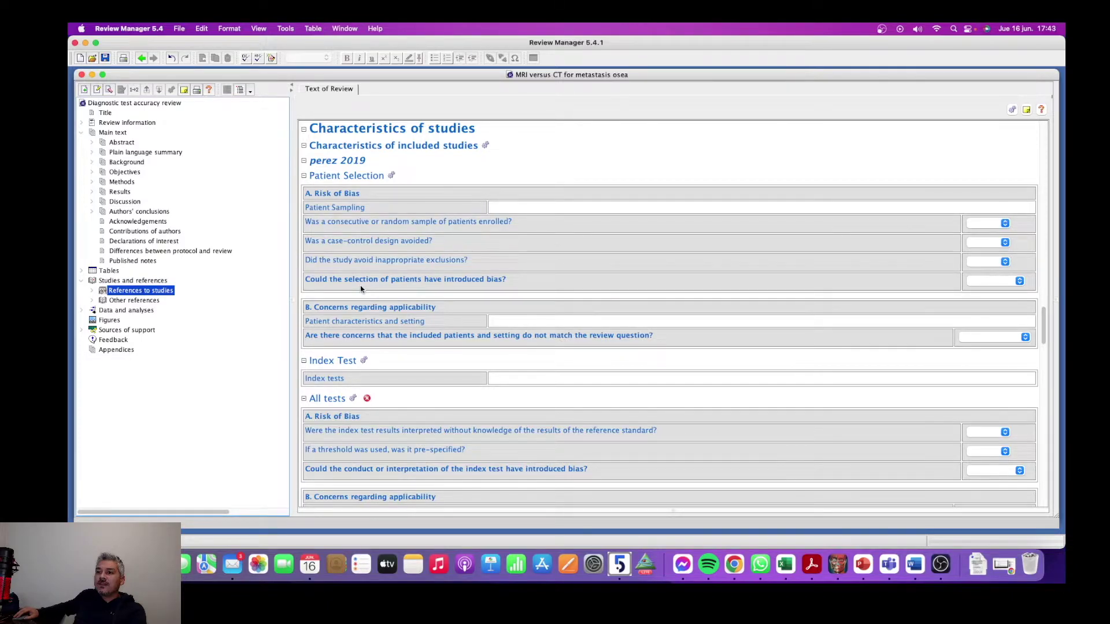
{"action": "left_click", "coordinate": [1004, 224]}
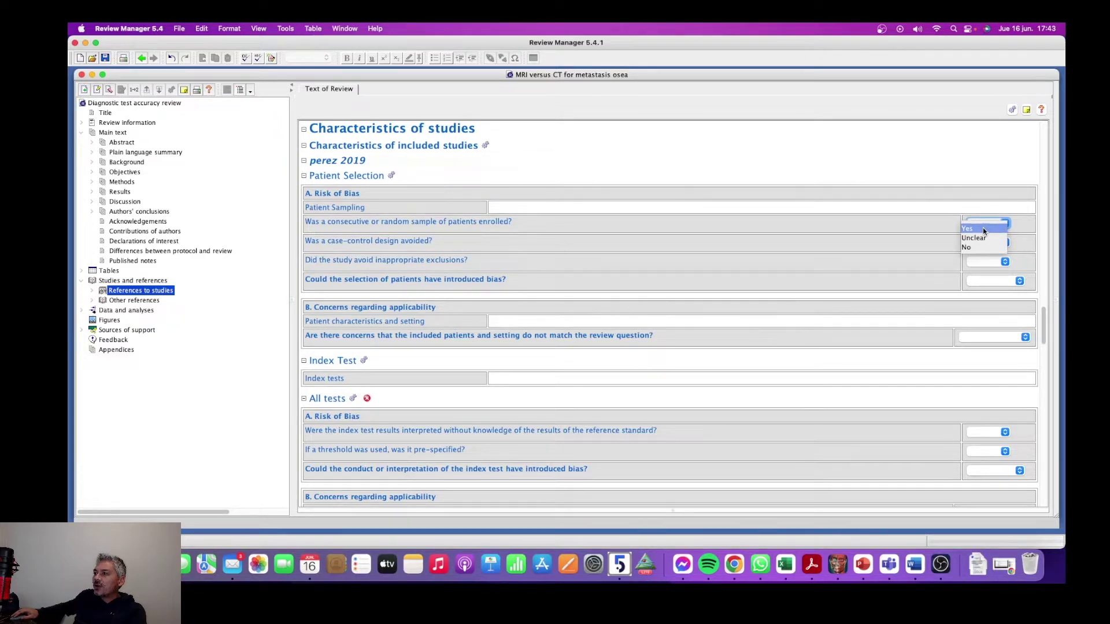
{"action": "left_click", "coordinate": [983, 230]}
{"action": "left_click", "coordinate": [986, 262]}
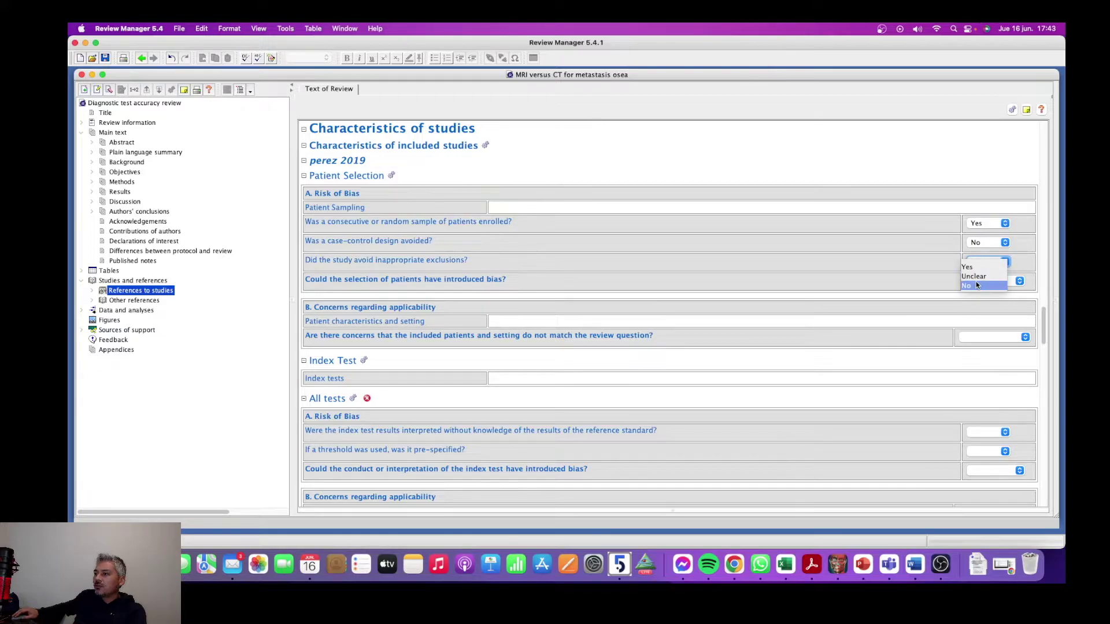
{"action": "left_click", "coordinate": [968, 267]}
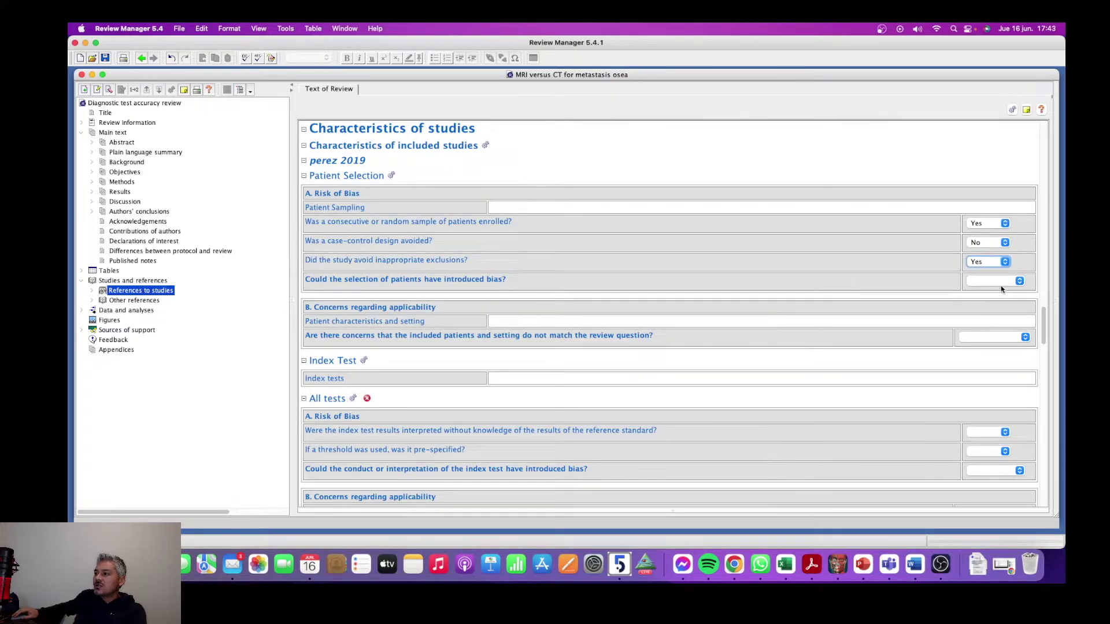
Rate the 2019 study's patient selection bias as Unclear risk and its patient applicability as Low concern.
{"action": "left_click", "coordinate": [1000, 285]}
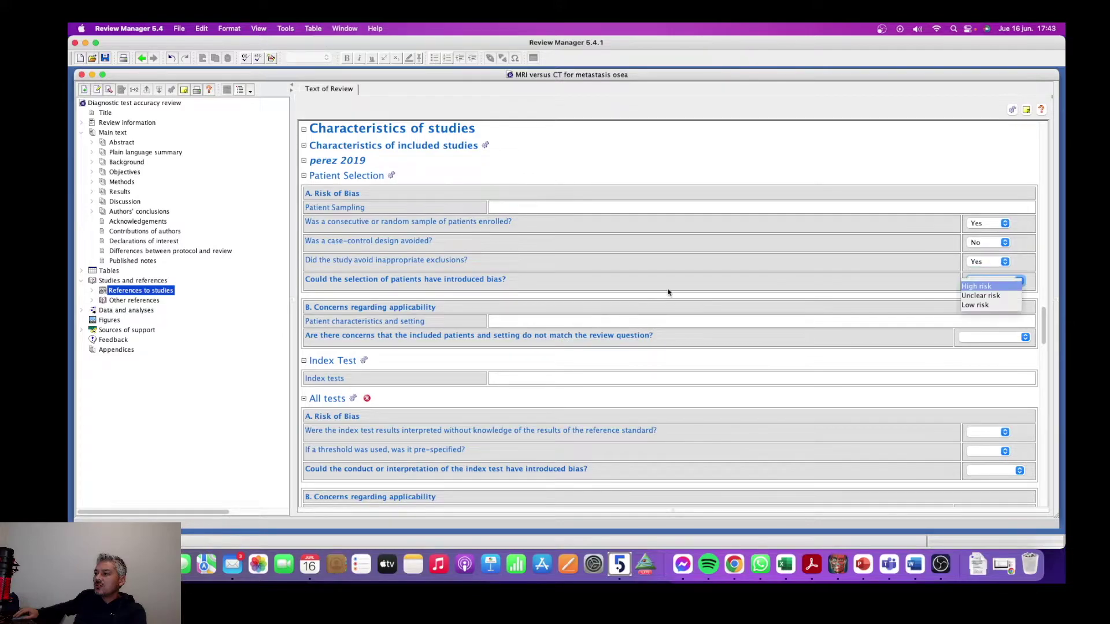
{"action": "left_click", "coordinate": [986, 294]}
{"action": "scroll", "coordinate": [418, 323], "scroll_direction": "down", "scroll_amount": 3}
{"action": "scroll", "coordinate": [408, 264], "scroll_direction": "up", "scroll_amount": 2}
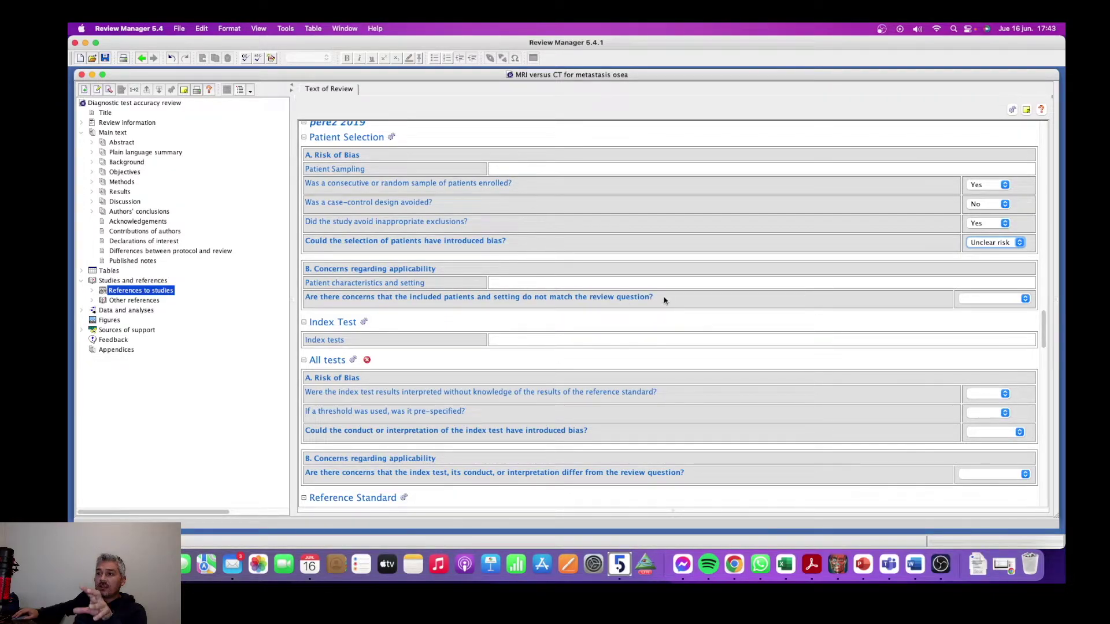
{"action": "left_click", "coordinate": [1025, 299]}
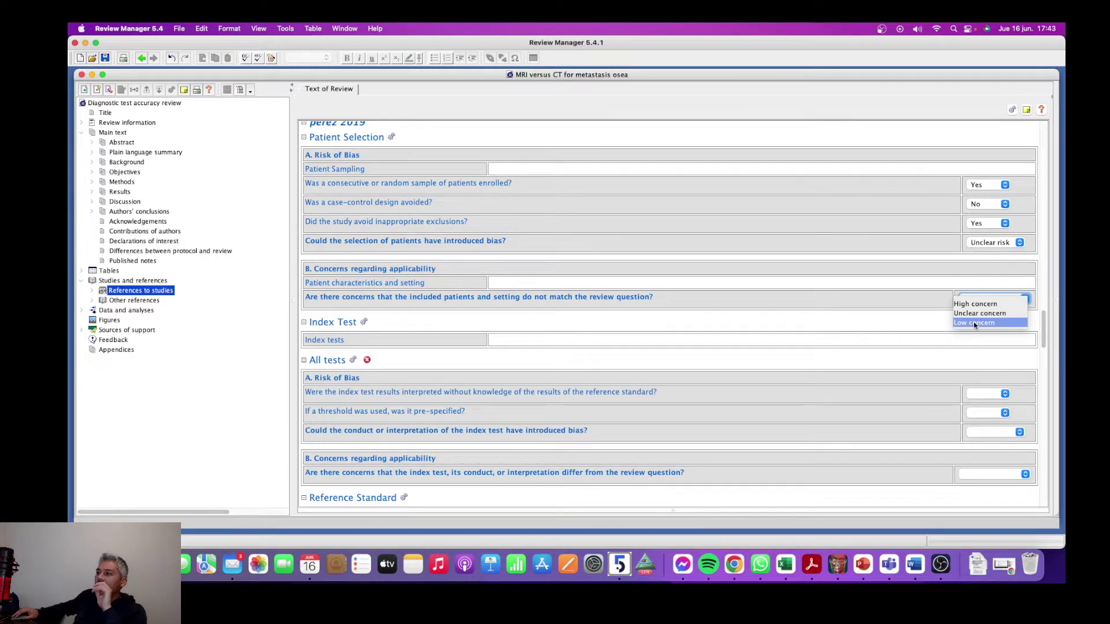
{"action": "left_click", "coordinate": [974, 323]}
For the 2019 study's Index Test, answer Yes for interpretation without knowledge of the reference standard and No for a pre-specified threshold.
{"action": "scroll", "coordinate": [974, 325], "scroll_direction": "down", "scroll_amount": 3}
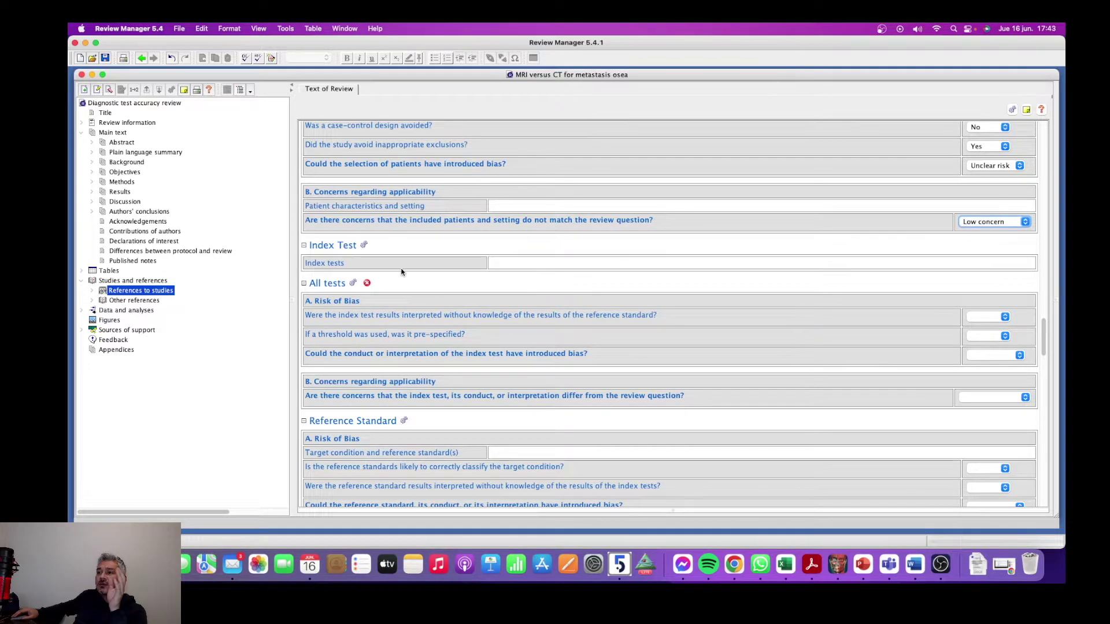
{"action": "scroll", "coordinate": [407, 281], "scroll_direction": "up", "scroll_amount": 2}
{"action": "scroll", "coordinate": [428, 272], "scroll_direction": "down", "scroll_amount": 4}
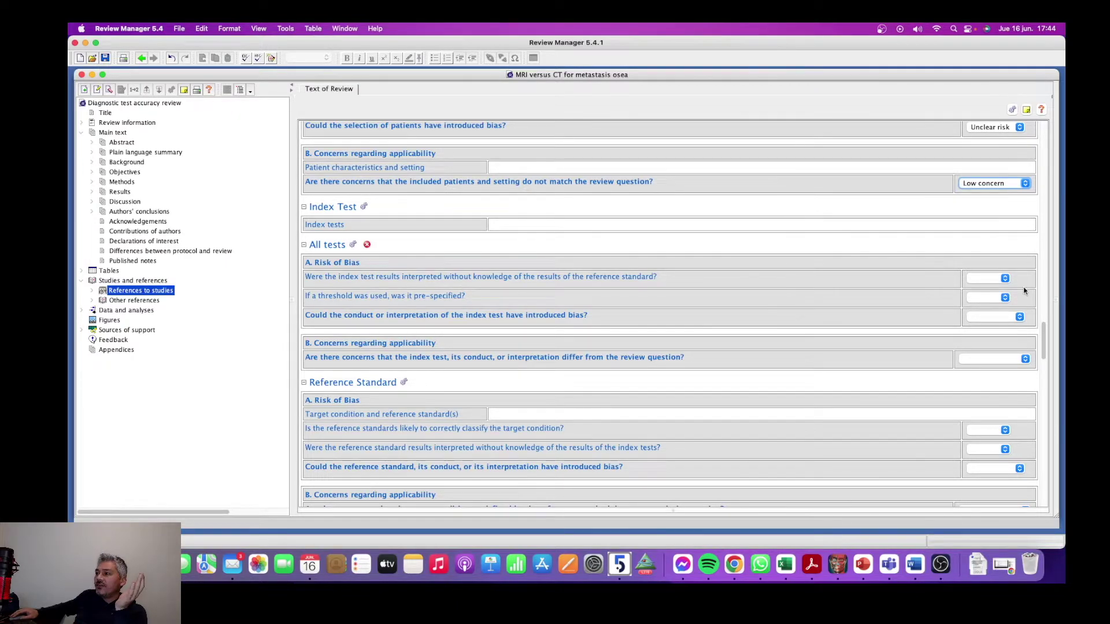
{"action": "left_click", "coordinate": [995, 279]}
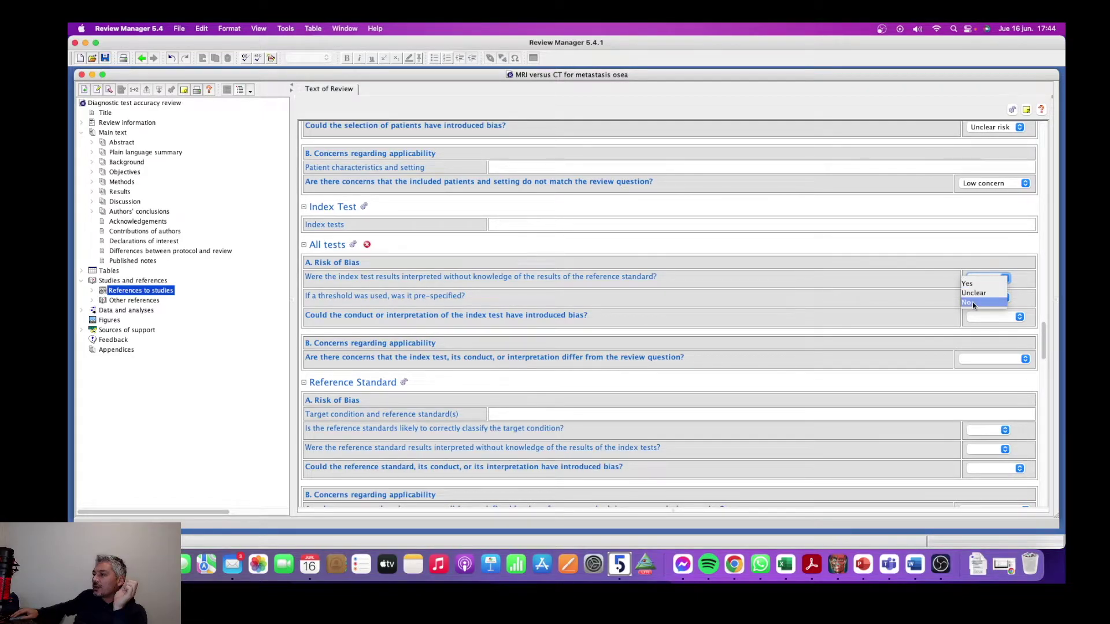
{"action": "left_click", "coordinate": [968, 284]}
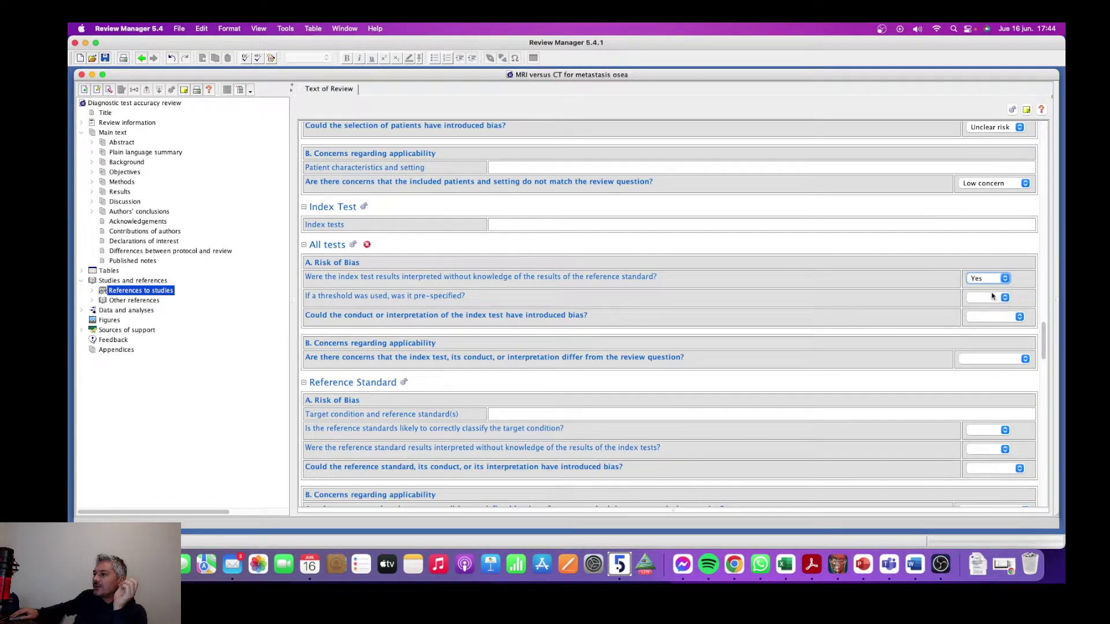
{"action": "left_click", "coordinate": [991, 299]}
{"action": "left_click", "coordinate": [990, 311]}
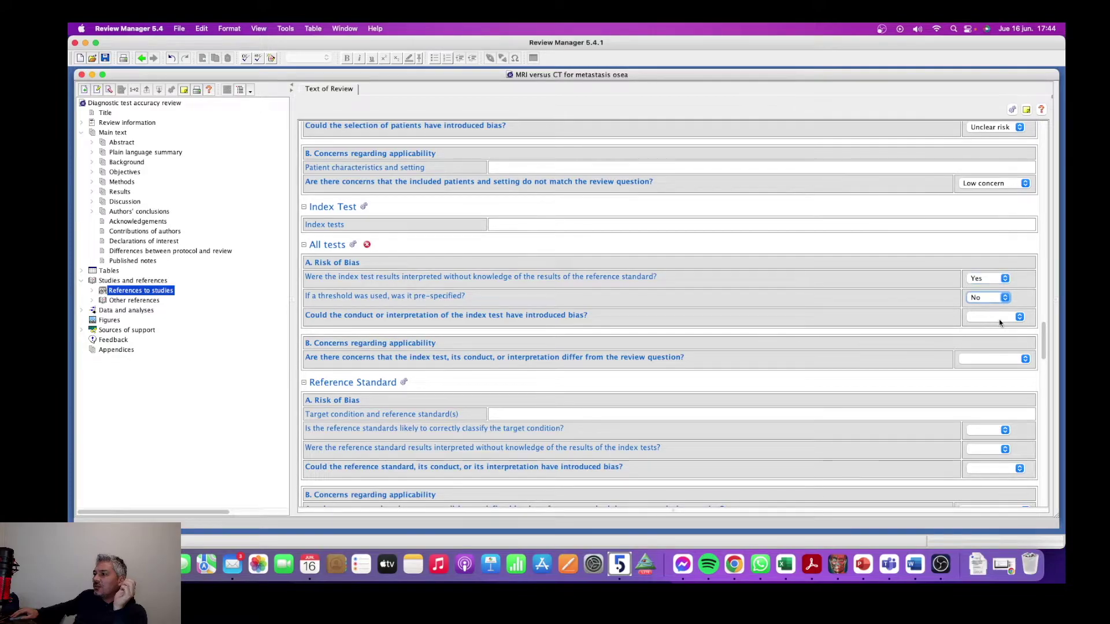
Rate the 2019 study's index test bias as Low risk and its index test applicability as Unclear concern.
{"action": "left_click", "coordinate": [999, 319]}
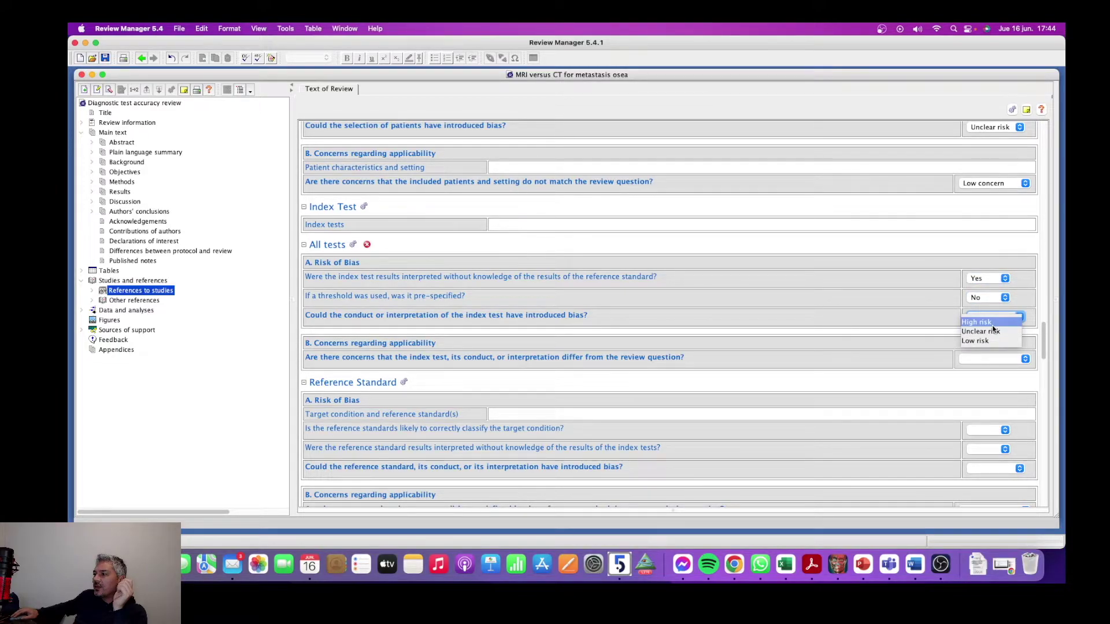
{"action": "left_click", "coordinate": [992, 331]}
{"action": "left_click", "coordinate": [988, 323]}
{"action": "left_click", "coordinate": [989, 342]}
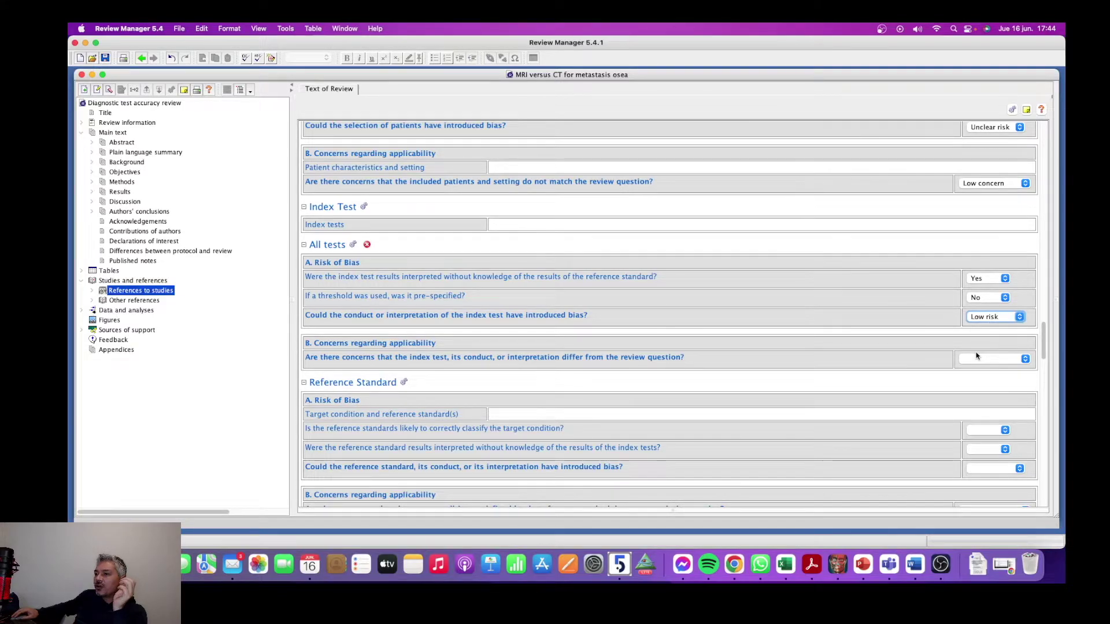
{"action": "left_click", "coordinate": [978, 357]}
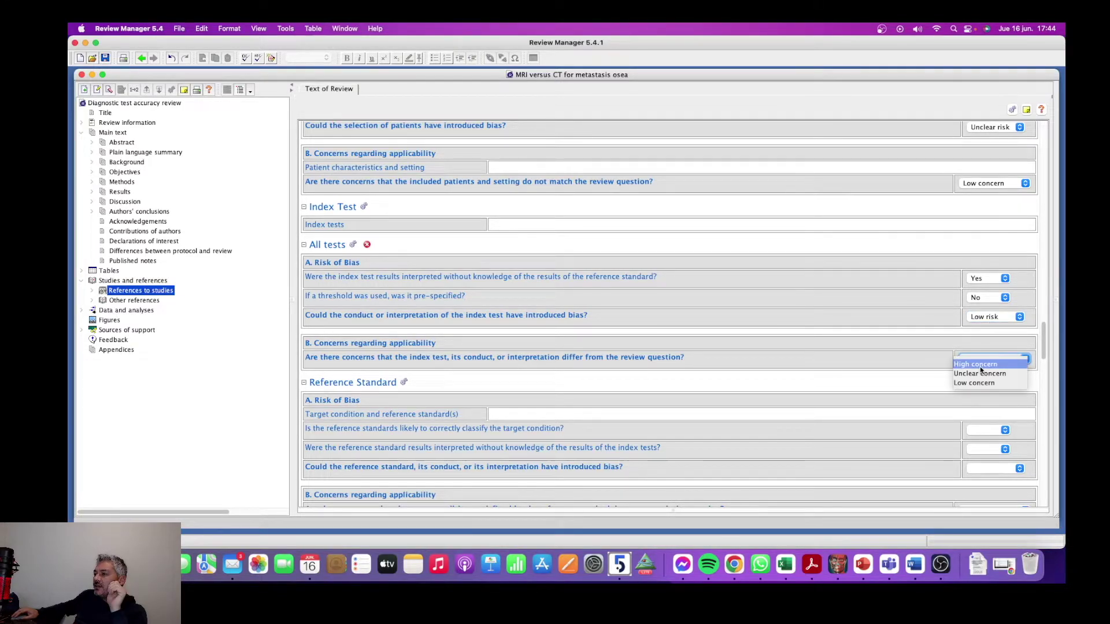
{"action": "left_click", "coordinate": [978, 374]}
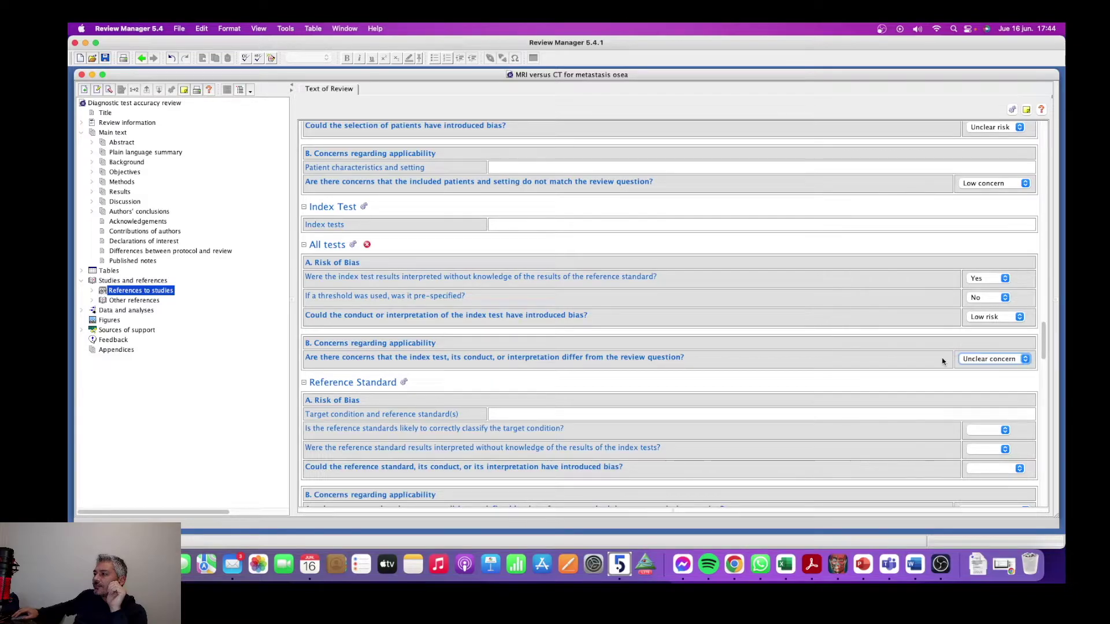
For the 2019 study's Reference Standard, answer No for correctly classifying the target condition and No for interpretation without knowledge of the index tests.
{"action": "scroll", "coordinate": [616, 282], "scroll_direction": "down", "scroll_amount": 5}
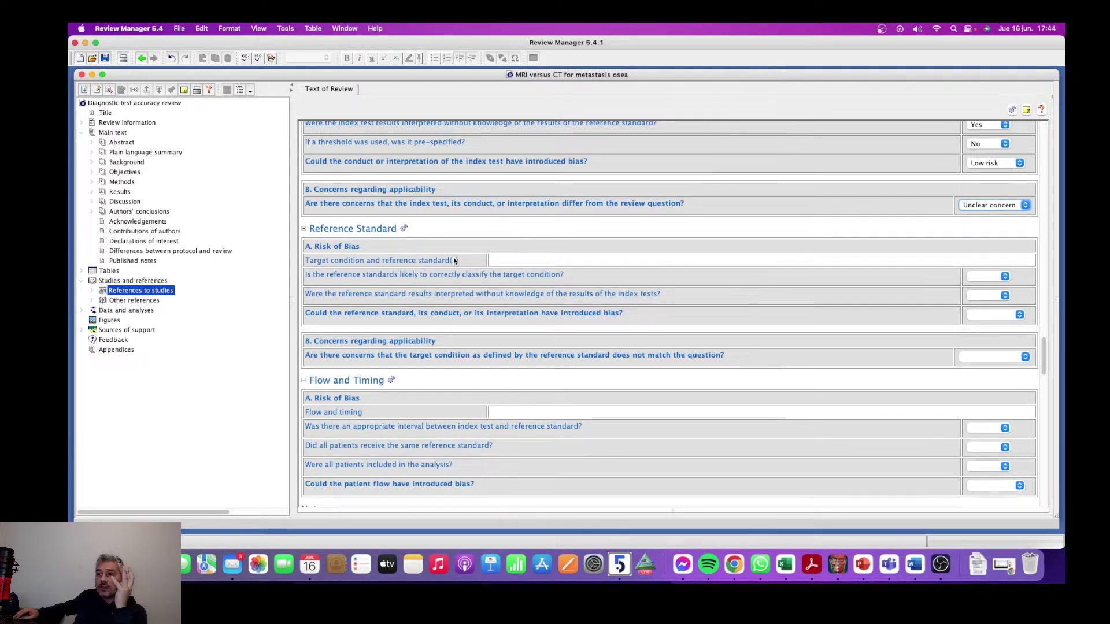
{"action": "left_click", "coordinate": [1005, 277]}
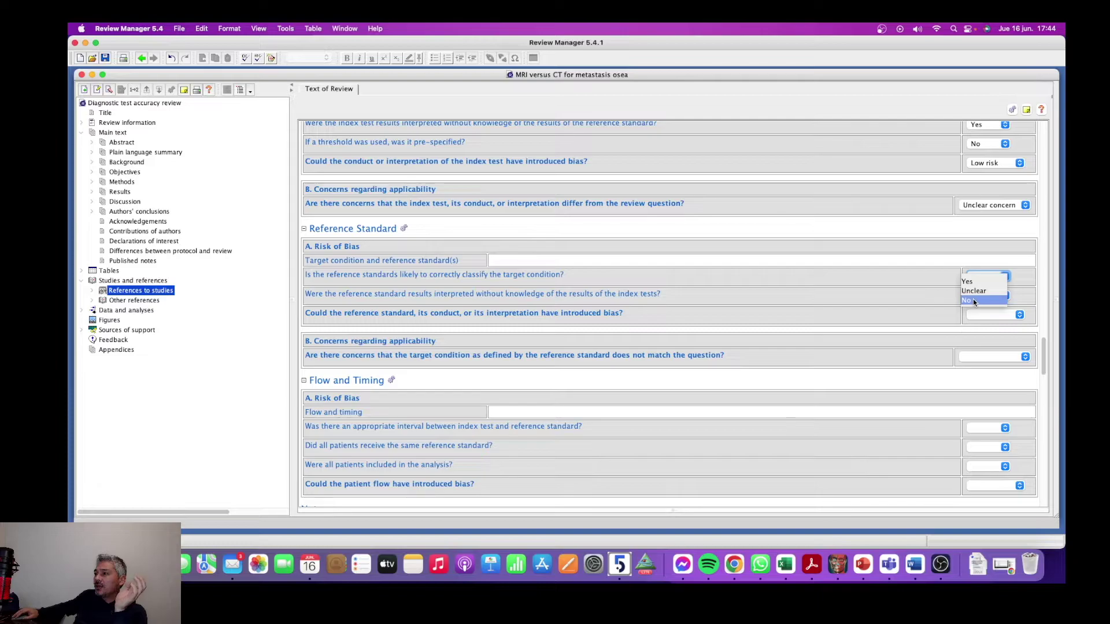
{"action": "left_click", "coordinate": [973, 298]}
{"action": "left_click", "coordinate": [991, 296]}
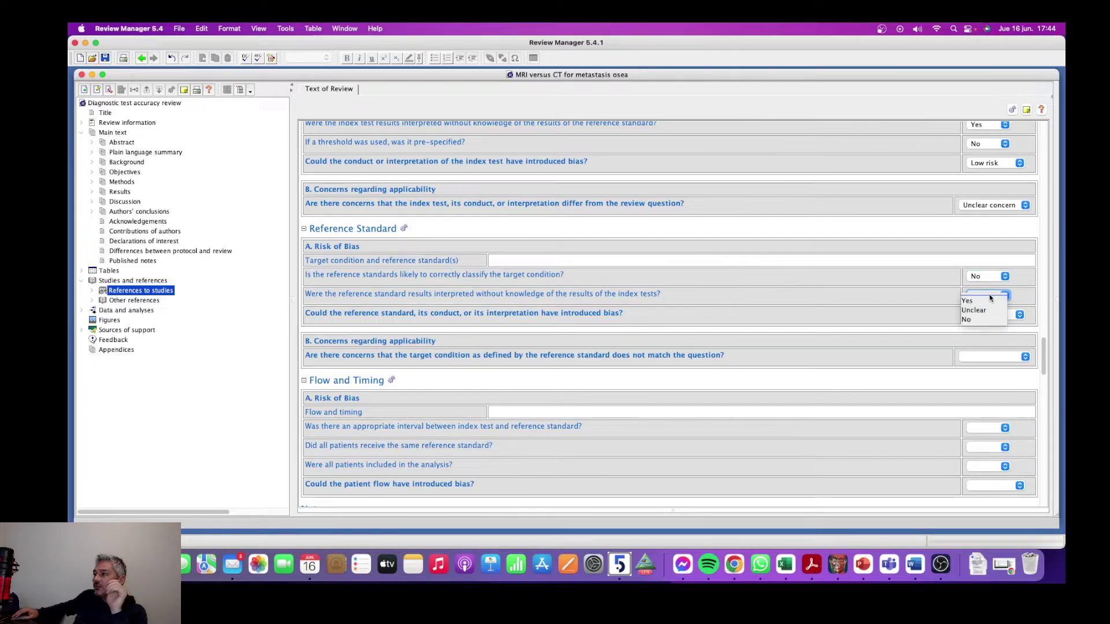
{"action": "left_click", "coordinate": [972, 319]}
Rate the 2019 study's reference standard bias as Low risk and its reference standard applicability as Low concern.
{"action": "left_click", "coordinate": [990, 315]}
{"action": "left_click", "coordinate": [990, 339]}
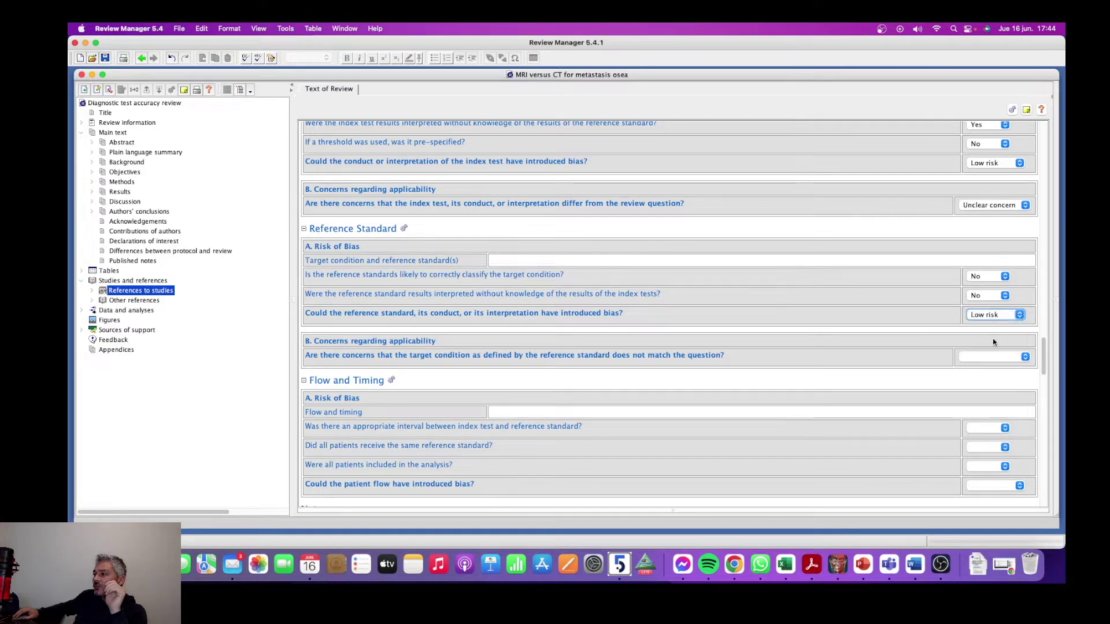
{"action": "left_click", "coordinate": [990, 361]}
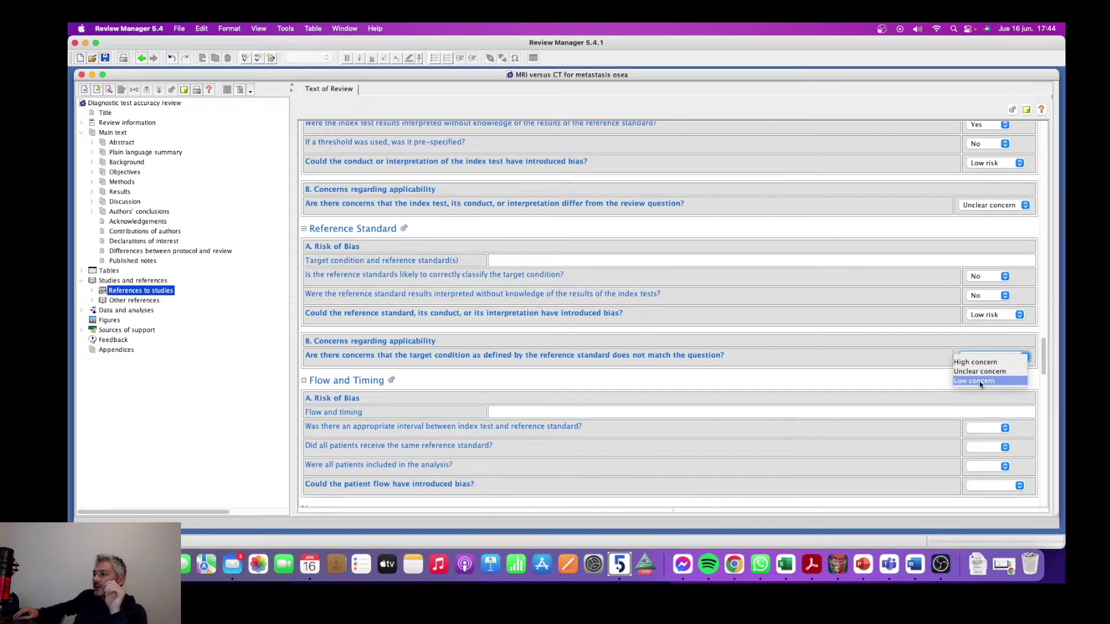
{"action": "left_click", "coordinate": [977, 381]}
For the 2019 study's Flow and Timing, answer Yes for interval, Unclear for same reference standard, Yes for all patients analysed, and rate bias High risk.
{"action": "scroll", "coordinate": [887, 341], "scroll_direction": "down", "scroll_amount": 5}
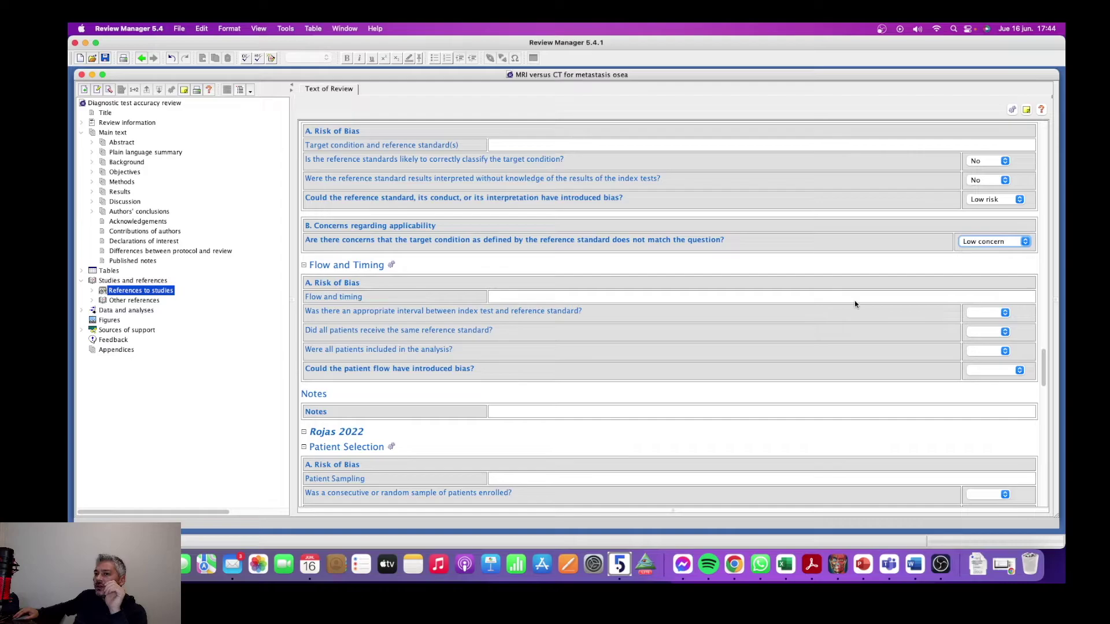
{"action": "left_click", "coordinate": [992, 316]}
{"action": "left_click", "coordinate": [980, 318]}
{"action": "left_click", "coordinate": [988, 332]}
{"action": "left_click", "coordinate": [984, 347]}
{"action": "left_click", "coordinate": [987, 350]}
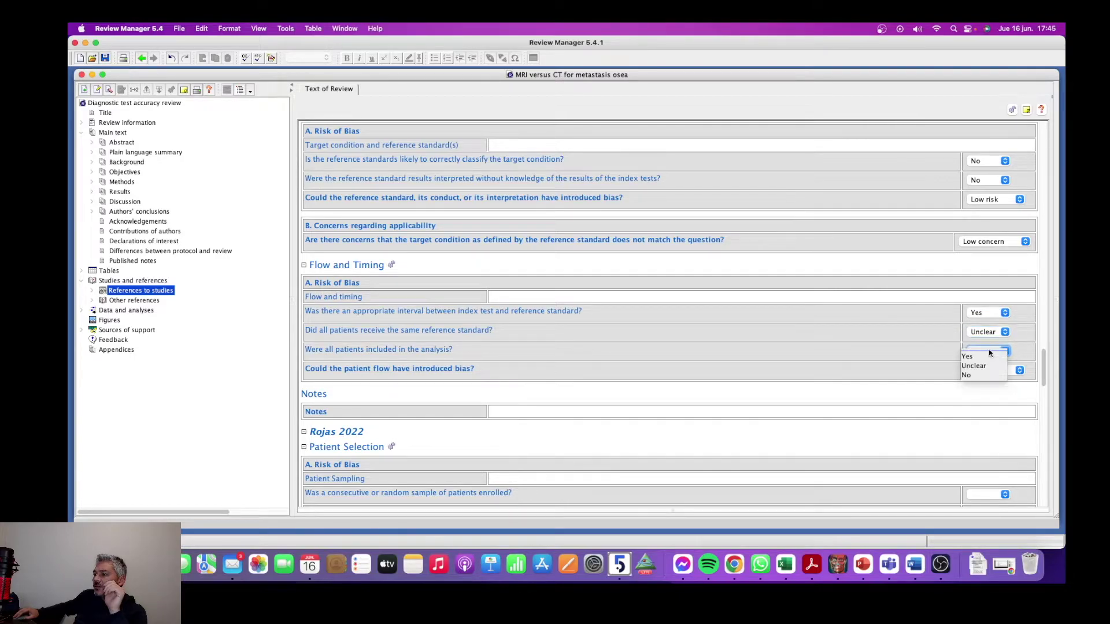
{"action": "left_click", "coordinate": [987, 358]}
{"action": "left_click", "coordinate": [991, 371]}
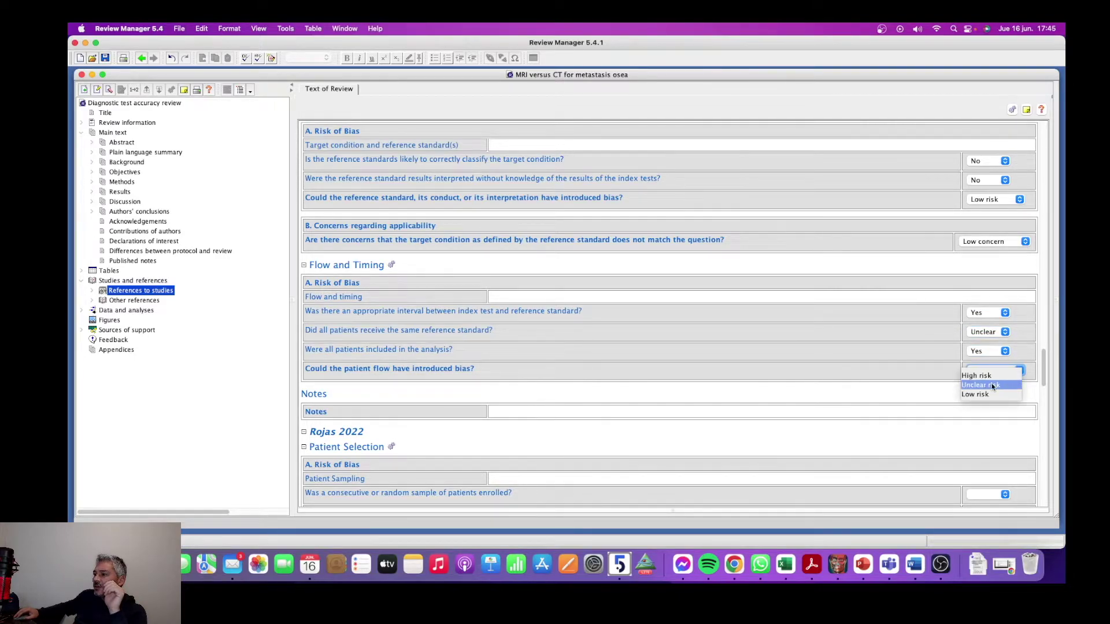
{"action": "left_click", "coordinate": [977, 376]}
For the 2022 study's Patient Selection, answer Yes for consecutive or random sampling, Unclear for case-control design avoided, and Unclear for inappropriate exclusions avoided.
{"action": "scroll", "coordinate": [825, 347], "scroll_direction": "down", "scroll_amount": 5}
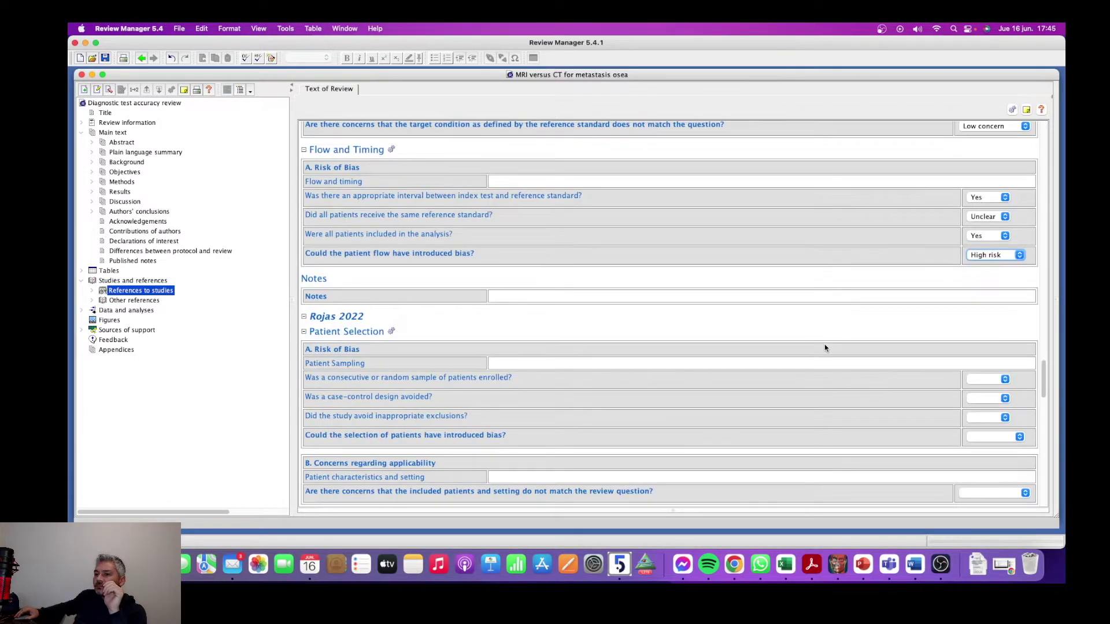
{"action": "scroll", "coordinate": [823, 347], "scroll_direction": "down", "scroll_amount": 3}
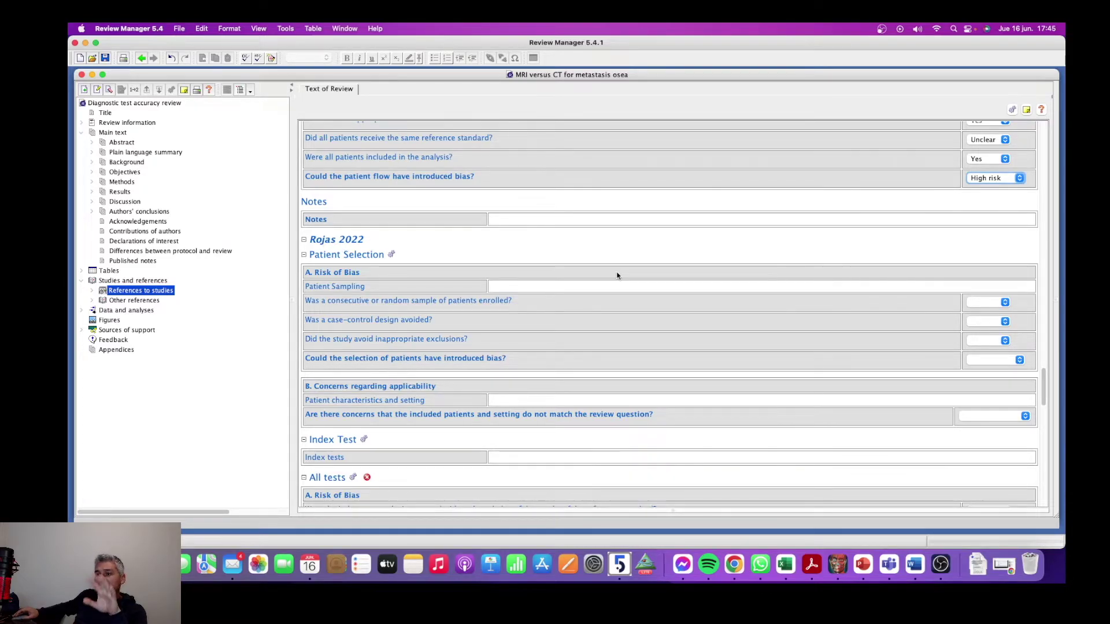
{"action": "scroll", "coordinate": [618, 272], "scroll_direction": "down", "scroll_amount": 2}
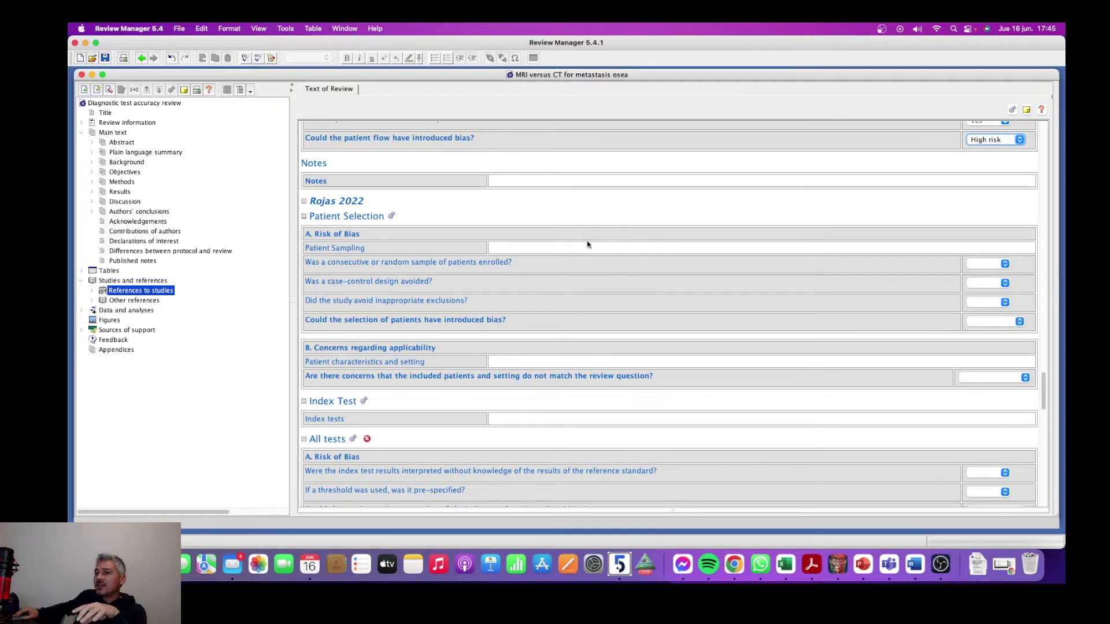
{"action": "left_click", "coordinate": [1004, 265]}
{"action": "left_click", "coordinate": [1003, 268]}
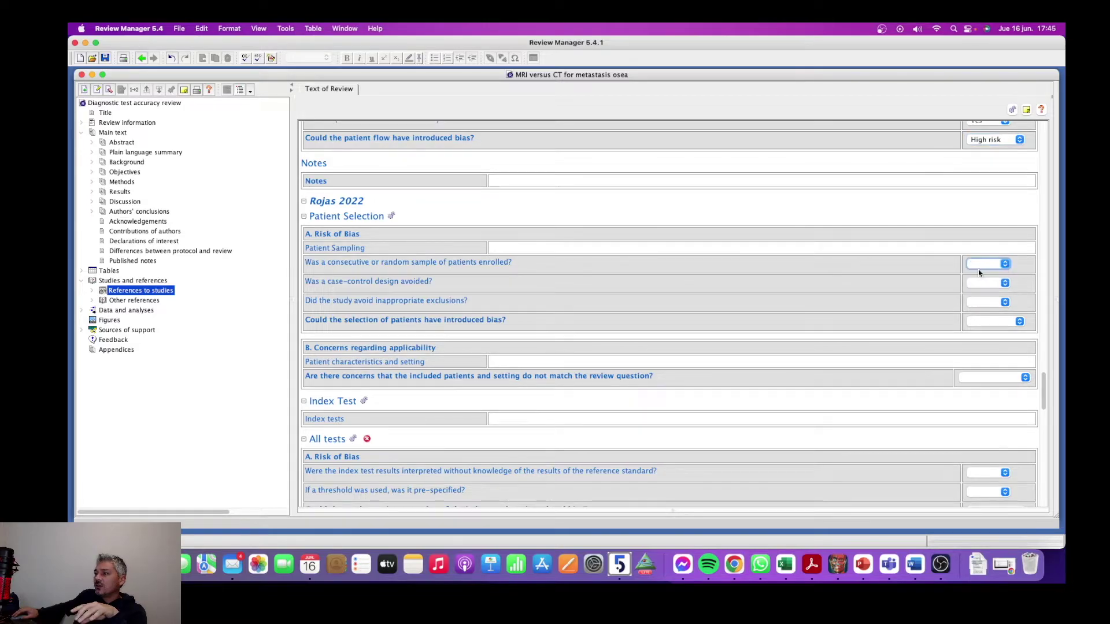
{"action": "left_click", "coordinate": [1004, 283]}
{"action": "left_click", "coordinate": [982, 297]}
{"action": "left_click", "coordinate": [987, 304]}
{"action": "left_click", "coordinate": [985, 316]}
Rate the 2022 study's patient selection bias as High risk and its patient applicability as Low concern.
{"action": "left_click", "coordinate": [1006, 322]}
{"action": "left_click", "coordinate": [985, 332]}
{"action": "left_click", "coordinate": [986, 377]}
{"action": "left_click", "coordinate": [978, 401]}
For the 2022 study's Index Test, answer Yes for interpretation without knowledge of the reference standard and No for a pre-specified threshold.
{"action": "scroll", "coordinate": [489, 321], "scroll_direction": "down", "scroll_amount": 2}
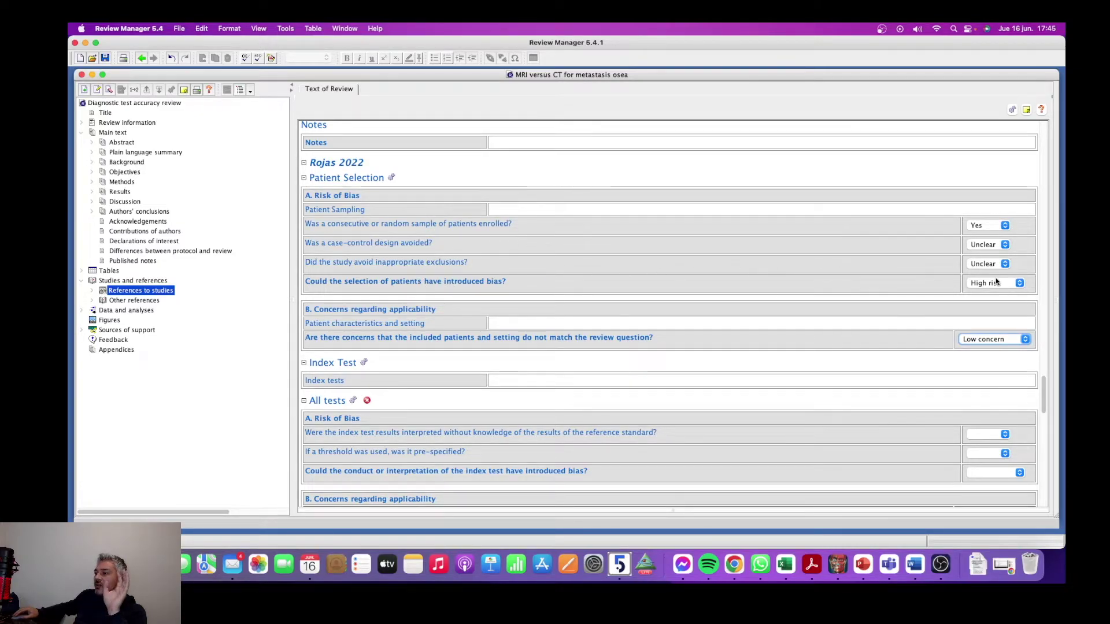
{"action": "scroll", "coordinate": [866, 301], "scroll_direction": "down", "scroll_amount": 2}
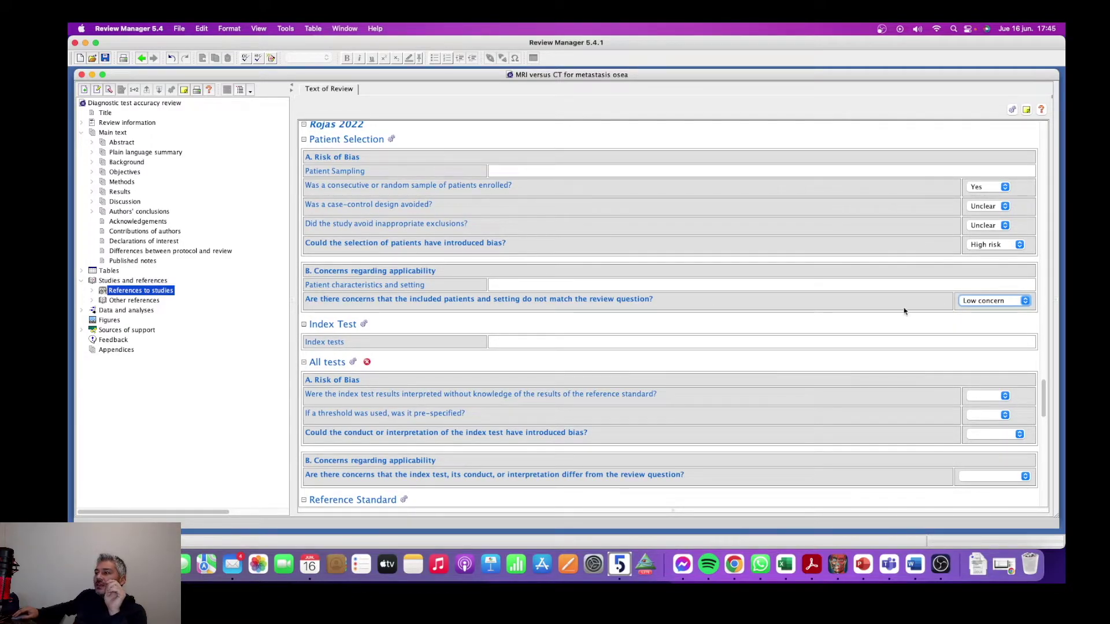
{"action": "scroll", "coordinate": [671, 346], "scroll_direction": "down", "scroll_amount": 4}
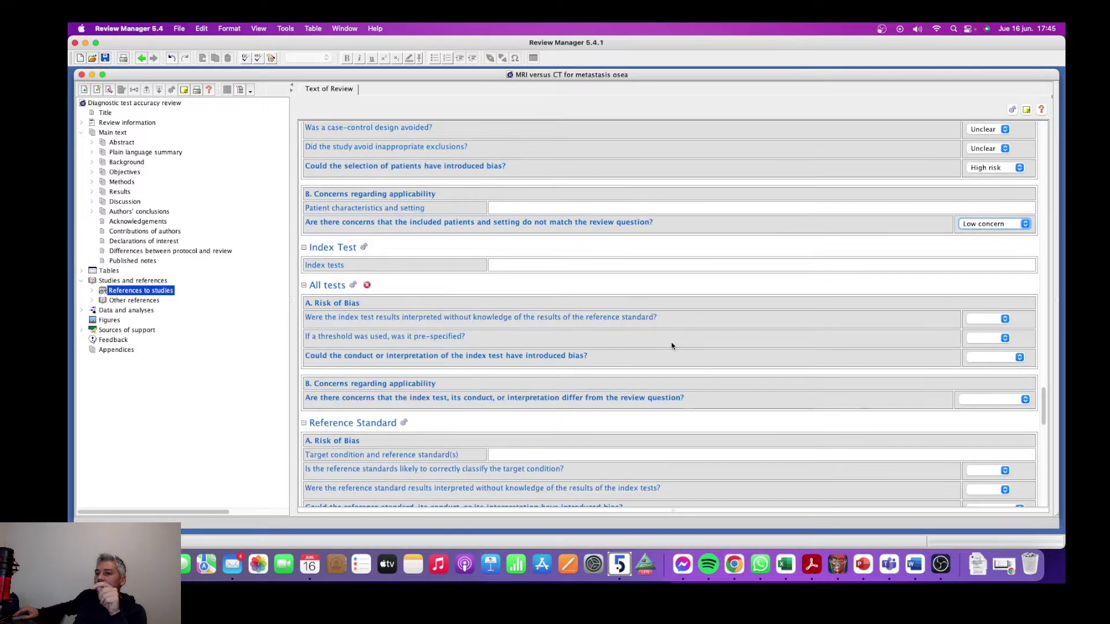
{"action": "left_click", "coordinate": [986, 319]}
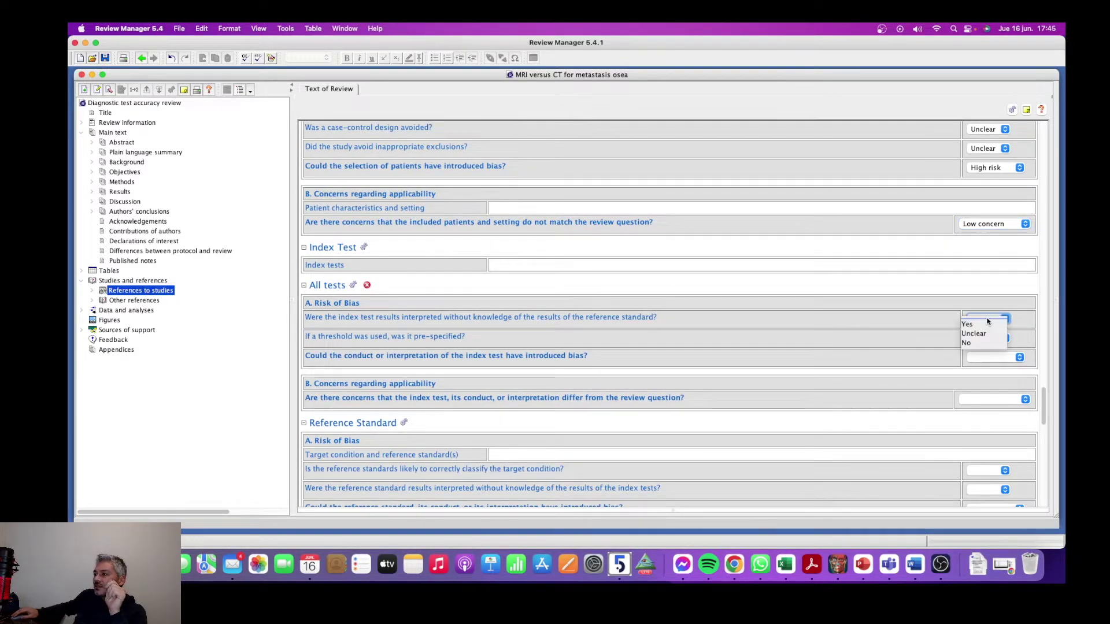
{"action": "left_click", "coordinate": [974, 324]}
{"action": "left_click", "coordinate": [985, 339]}
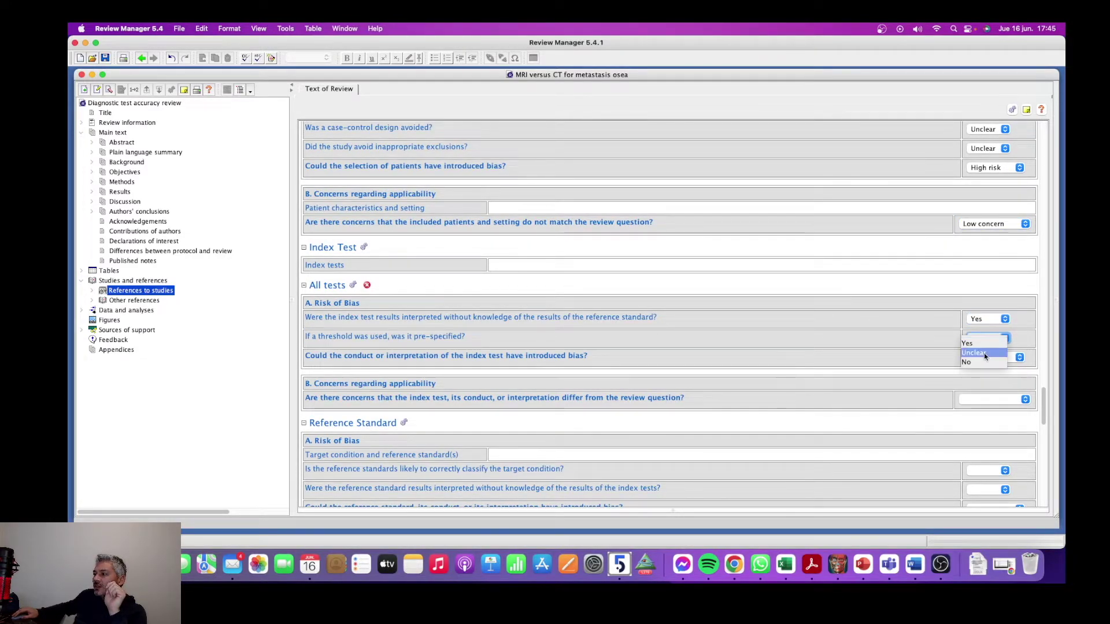
{"action": "left_click", "coordinate": [971, 362]}
Rate the 2022 study's index test bias as Unclear risk and its index test applicability as Low concern.
{"action": "left_click", "coordinate": [990, 358]}
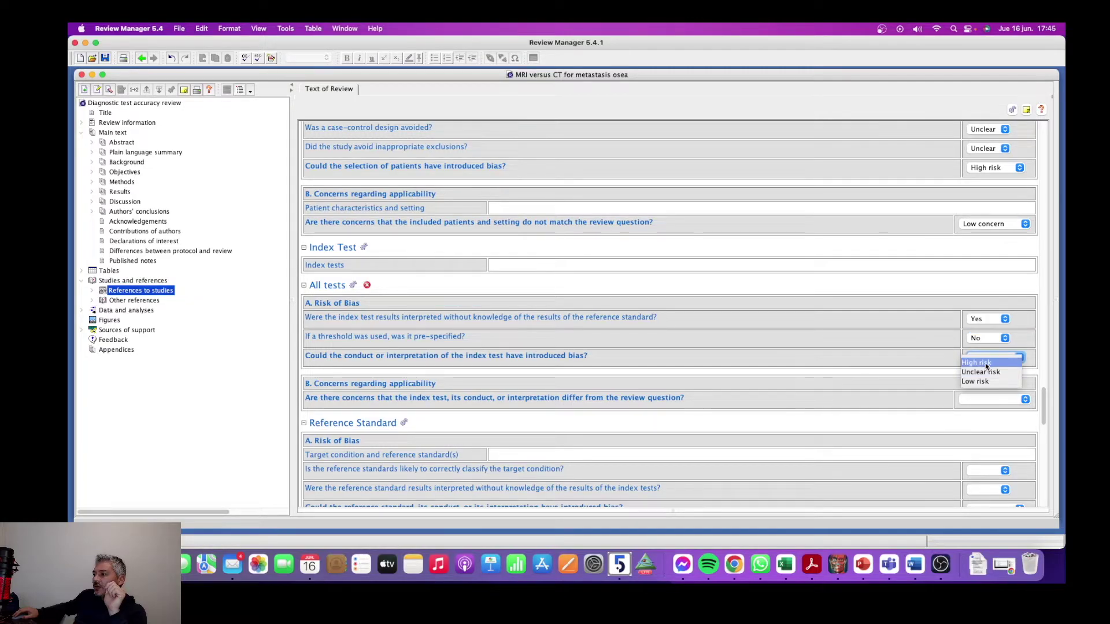
{"action": "left_click", "coordinate": [987, 372]}
{"action": "scroll", "coordinate": [832, 352], "scroll_direction": "down", "scroll_amount": 2}
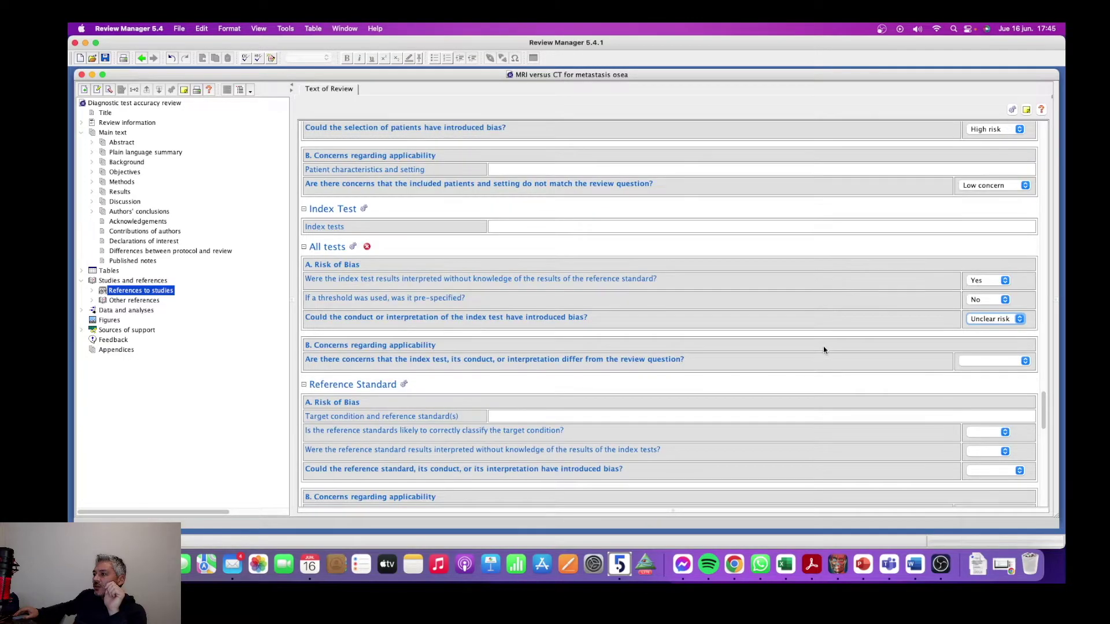
{"action": "left_click", "coordinate": [979, 360]}
{"action": "left_click", "coordinate": [978, 386]}
For the 2022 study's Reference Standard, answer Yes for correctly classifying the target condition and Unclear for interpretation without knowledge of the index tests.
{"action": "scroll", "coordinate": [1006, 289], "scroll_direction": "down", "scroll_amount": 8}
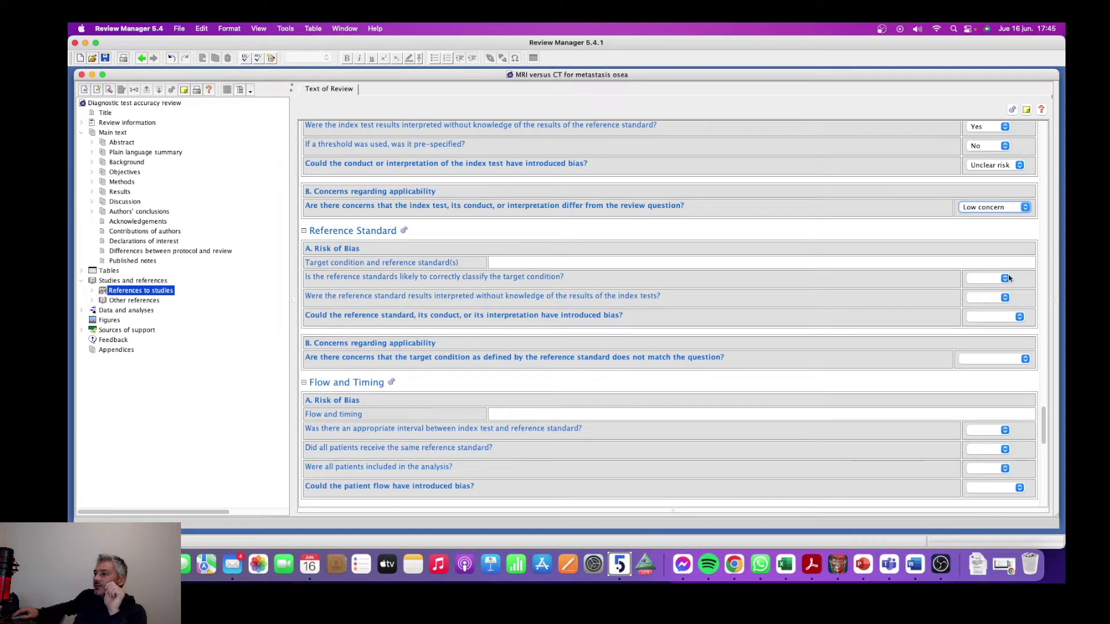
{"action": "left_click", "coordinate": [1005, 278]}
{"action": "left_click", "coordinate": [977, 283]}
{"action": "left_click", "coordinate": [983, 299]}
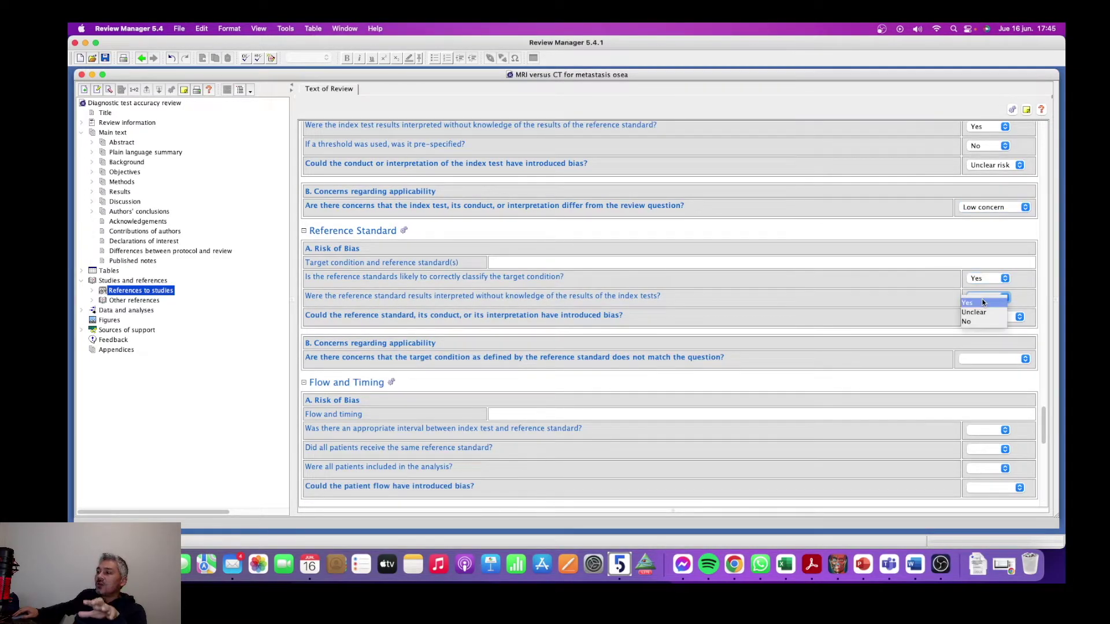
{"action": "left_click", "coordinate": [983, 312]}
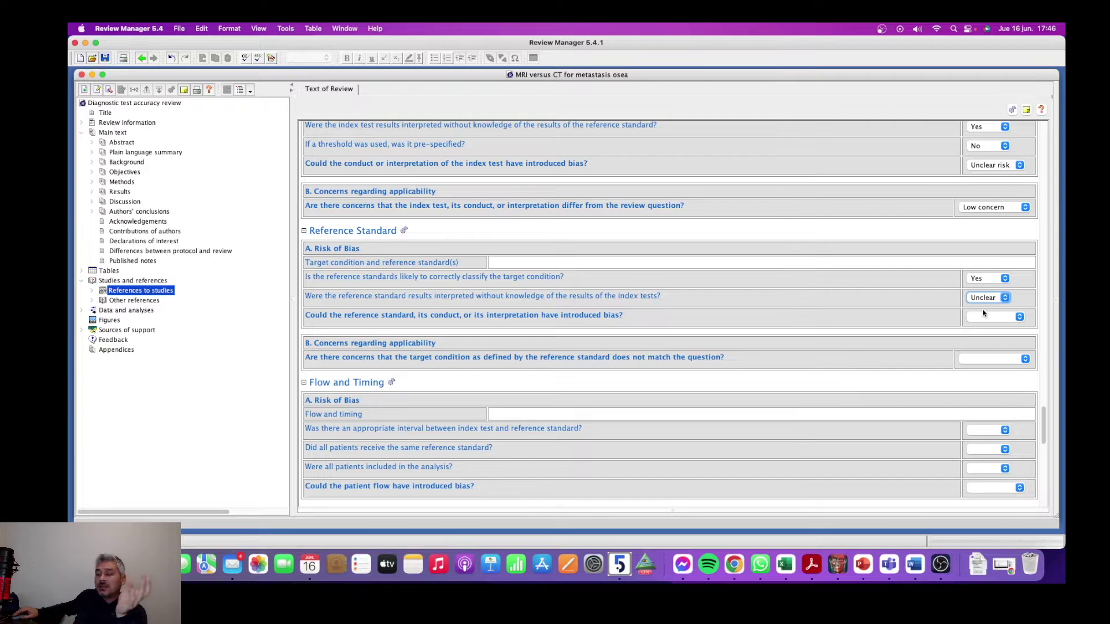
Rate the 2022 study's reference standard bias as High risk and its reference standard applicability as High concern.
{"action": "left_click", "coordinate": [985, 314]}
{"action": "left_click", "coordinate": [981, 325]}
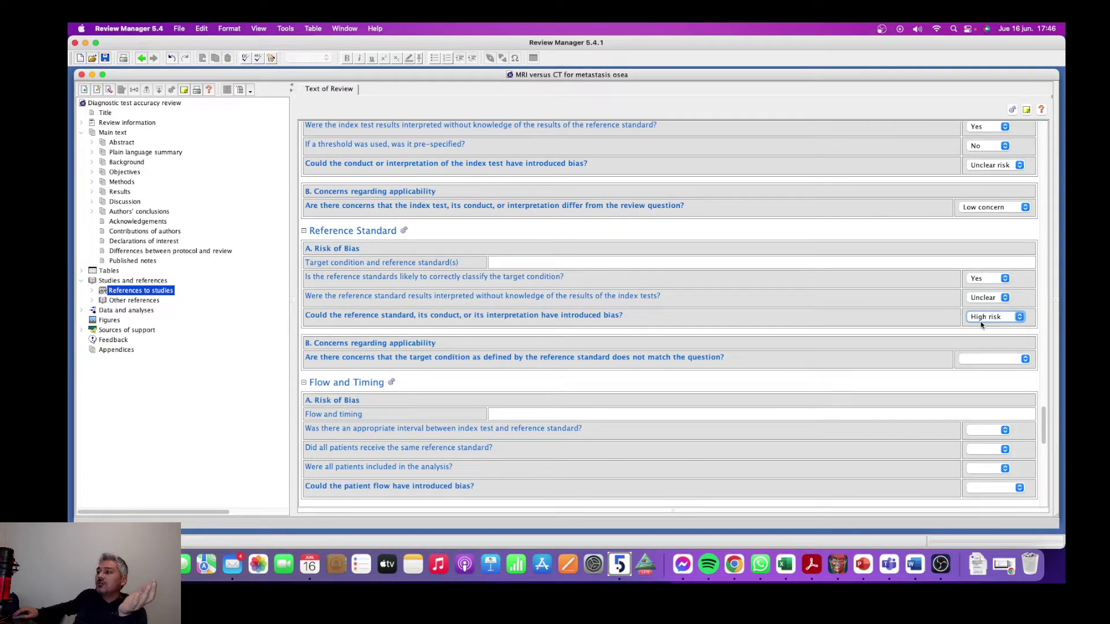
{"action": "left_click", "coordinate": [993, 359]}
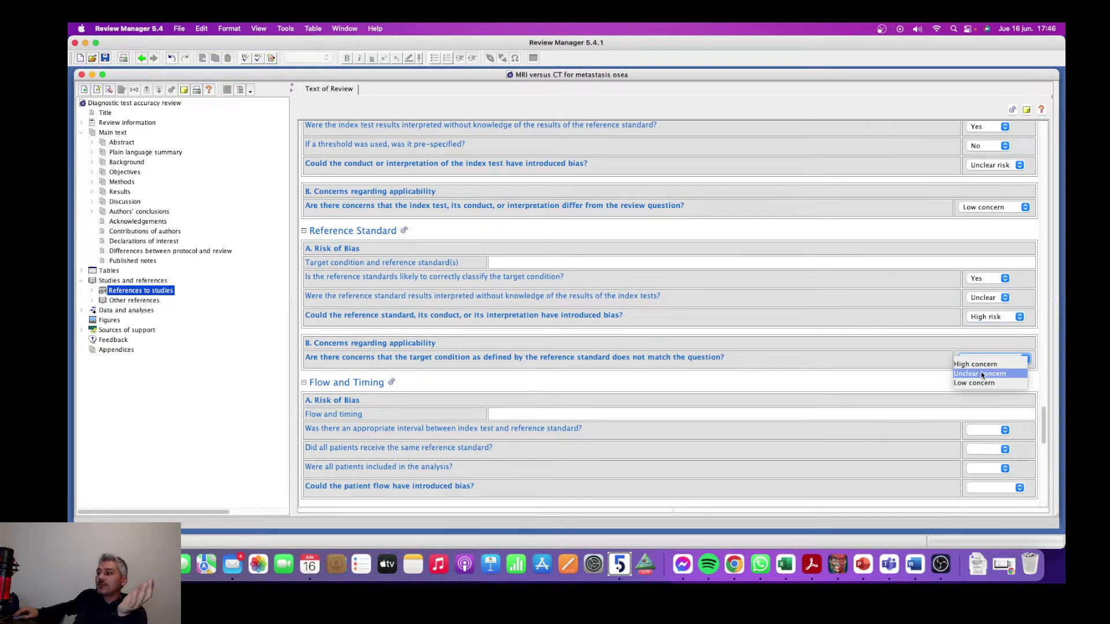
{"action": "left_click", "coordinate": [976, 364]}
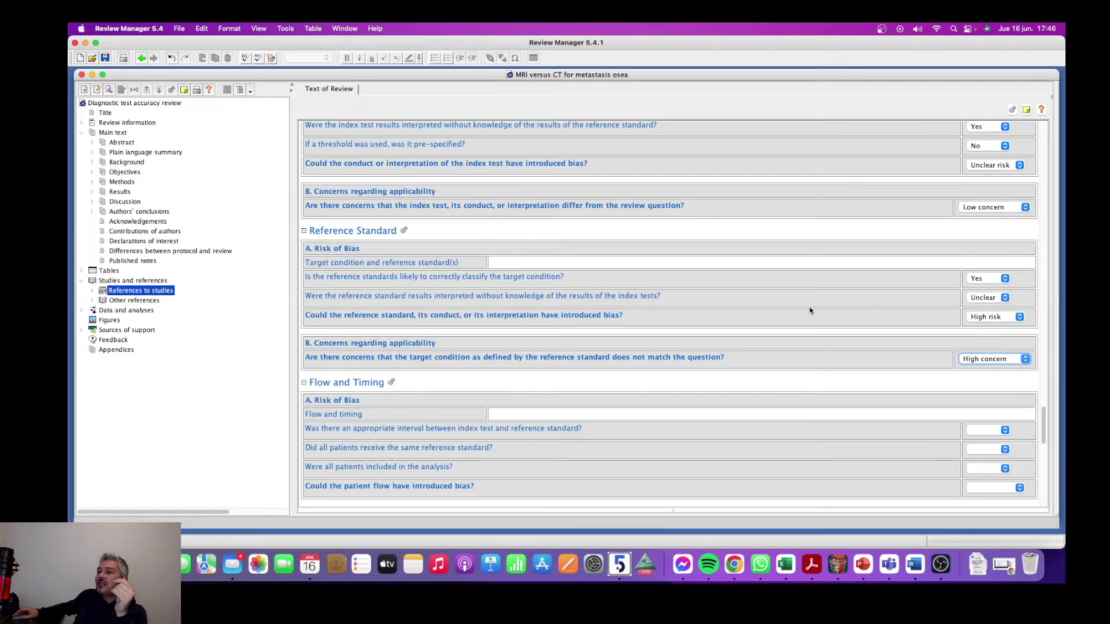
For the 2022 study's Flow and Timing, answer Yes for interval, Unclear for same reference standard, Unclear for all patients analysed, and rate bias Low risk.
{"action": "scroll", "coordinate": [810, 310], "scroll_direction": "down", "scroll_amount": 5}
{"action": "left_click", "coordinate": [984, 277]}
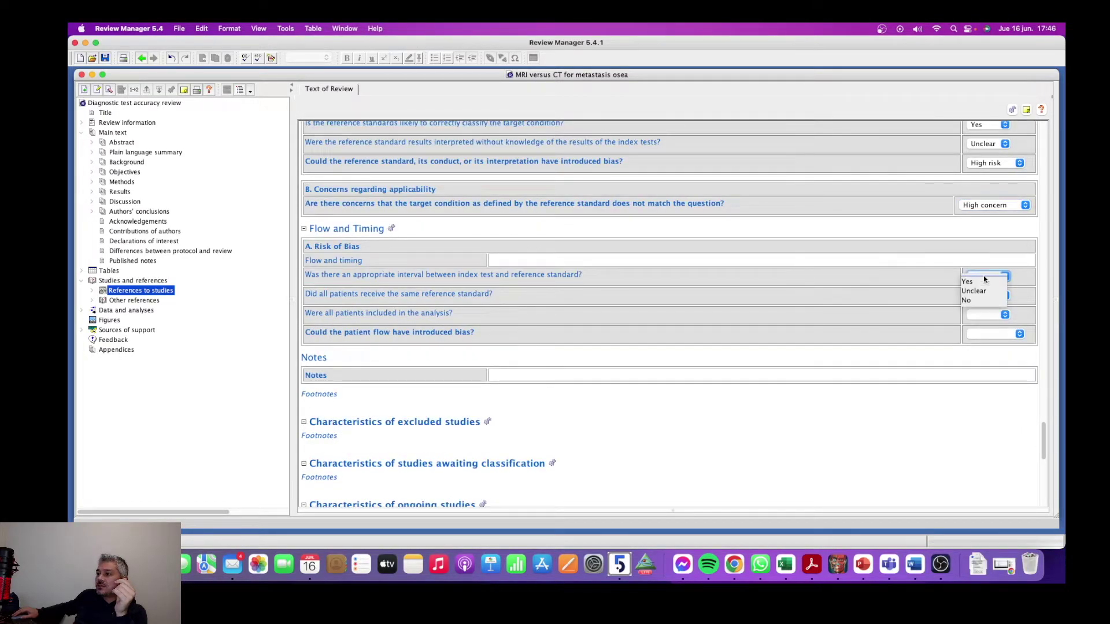
{"action": "left_click", "coordinate": [985, 281]}
{"action": "left_click", "coordinate": [987, 295]}
{"action": "left_click", "coordinate": [985, 310]}
{"action": "left_click", "coordinate": [984, 314]}
{"action": "left_click", "coordinate": [981, 329]}
{"action": "left_click", "coordinate": [984, 334]}
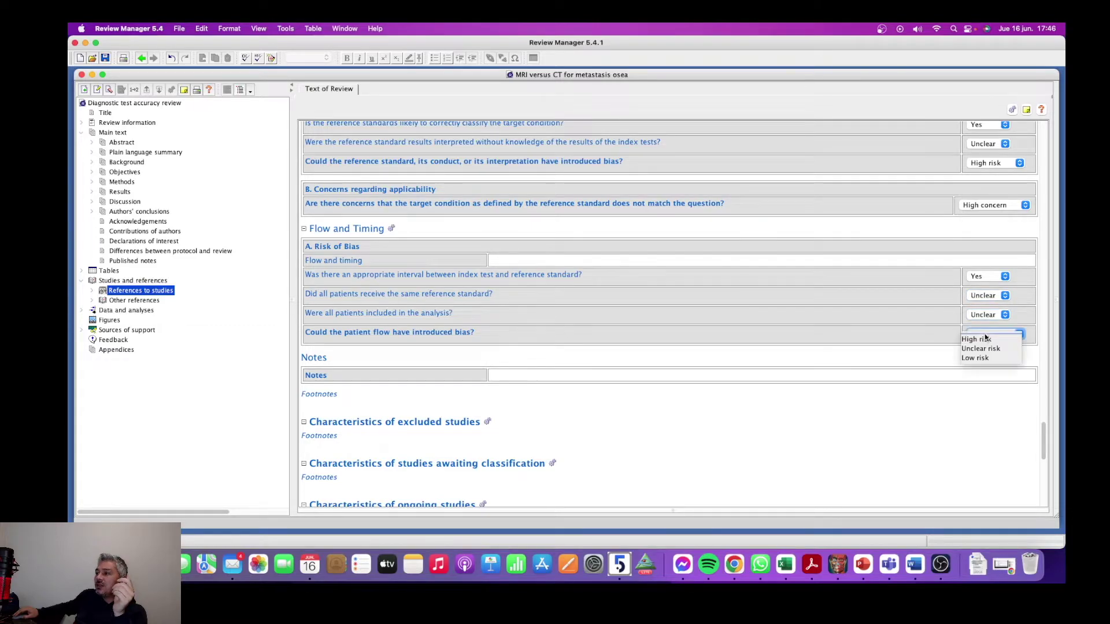
{"action": "left_click", "coordinate": [984, 355]}
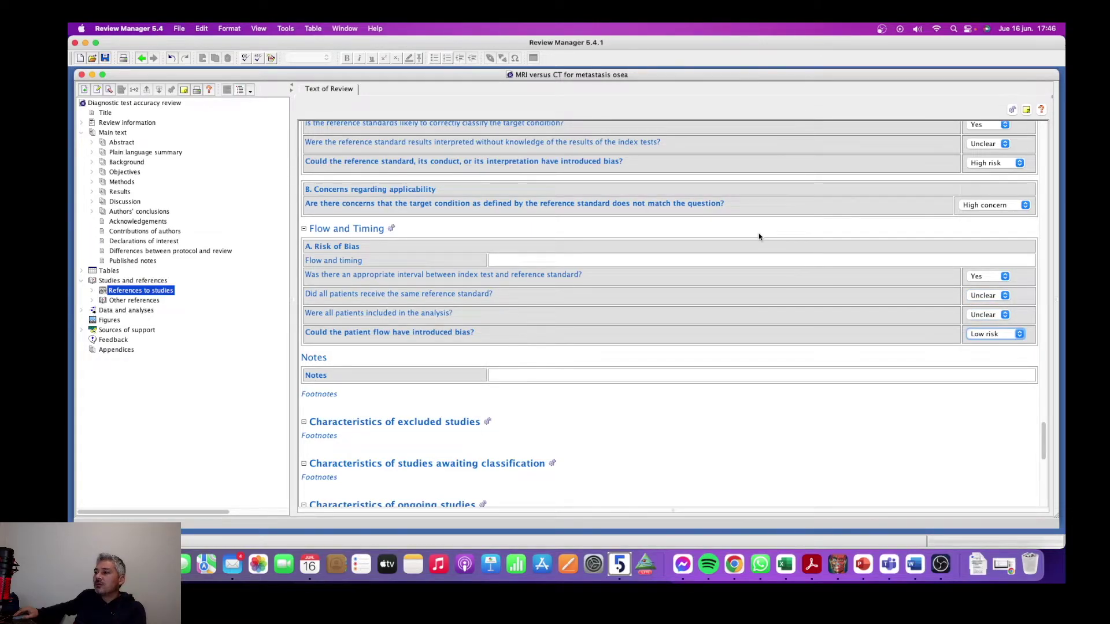
Try to exclude the three standard risk of bias signalling questions in the 2022 study's Patient Selection properties.
{"action": "scroll", "coordinate": [758, 233], "scroll_direction": "up", "scroll_amount": 2}
{"action": "scroll", "coordinate": [748, 203], "scroll_direction": "up", "scroll_amount": 10}
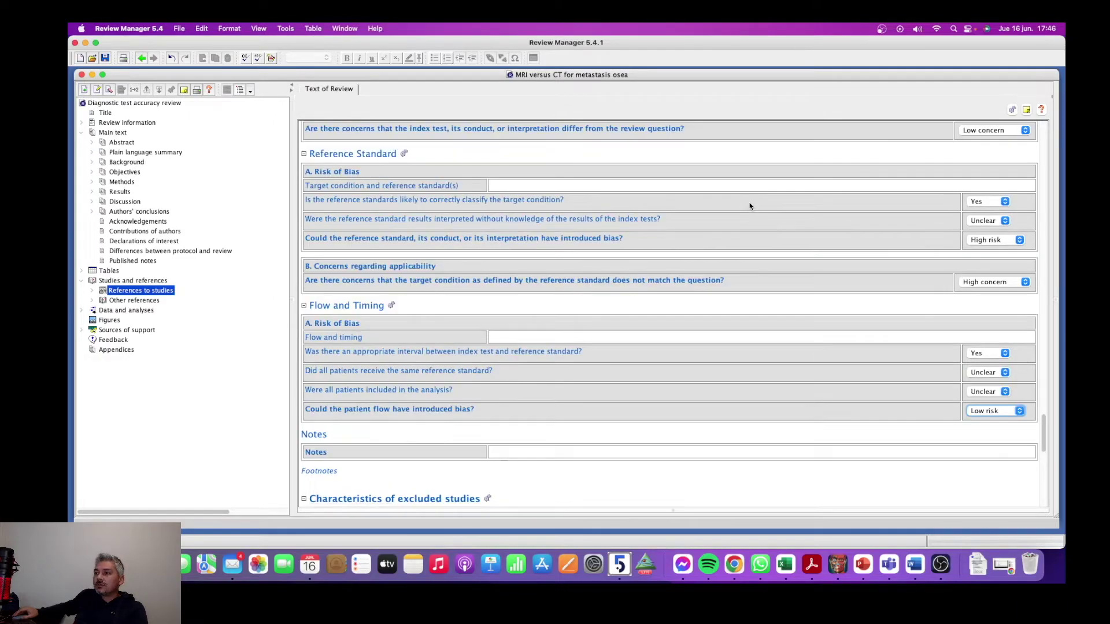
{"action": "scroll", "coordinate": [747, 207], "scroll_direction": "up", "scroll_amount": 2}
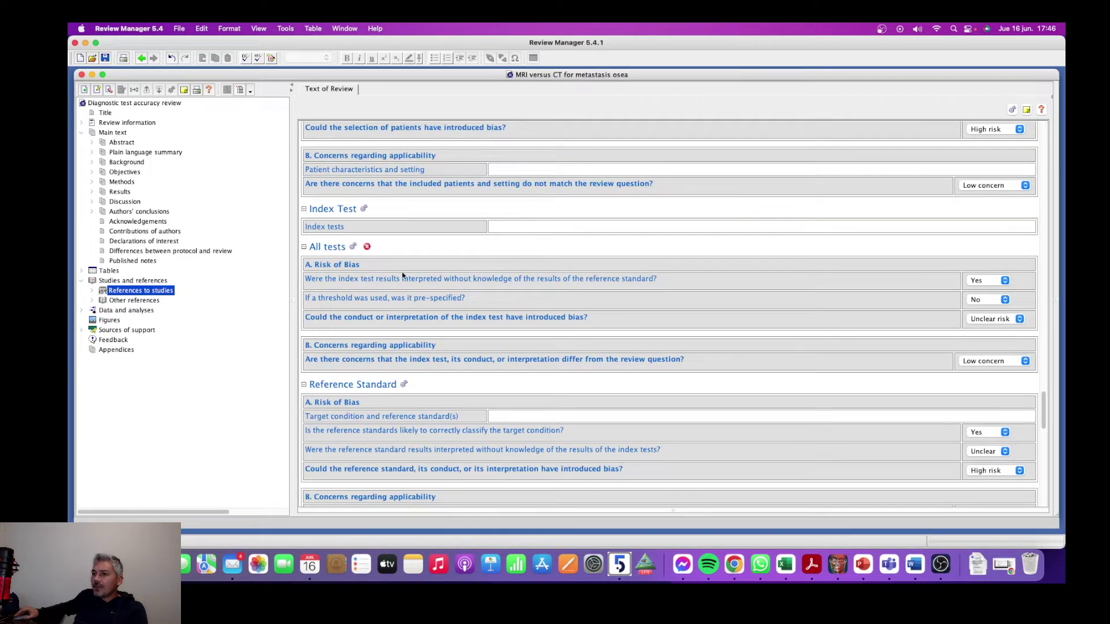
{"action": "scroll", "coordinate": [461, 253], "scroll_direction": "up", "scroll_amount": 7}
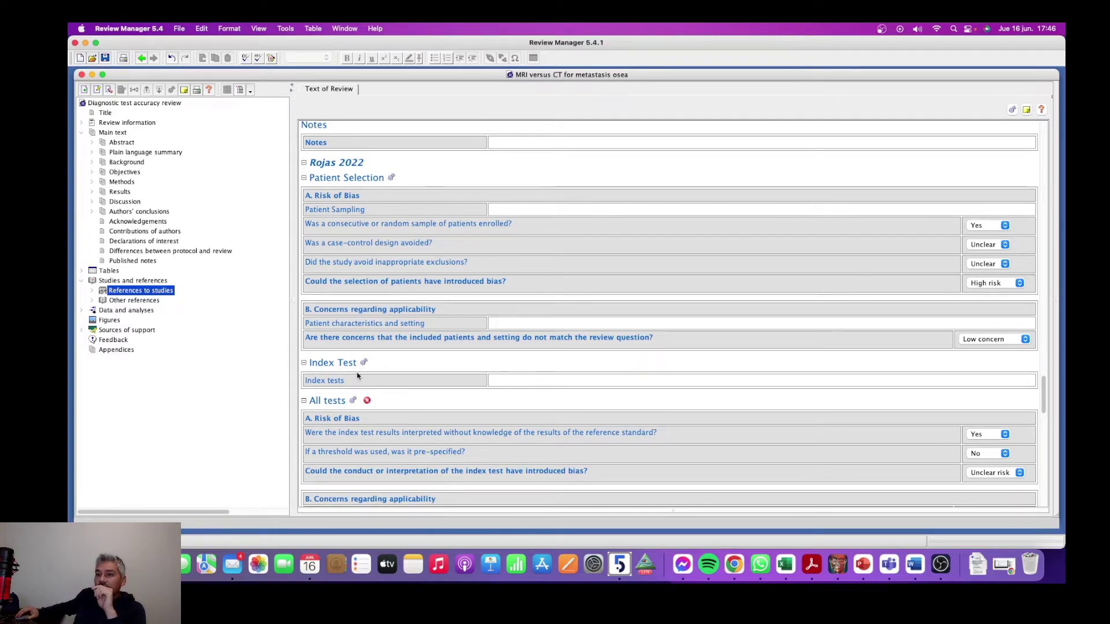
{"action": "left_click", "coordinate": [391, 179]}
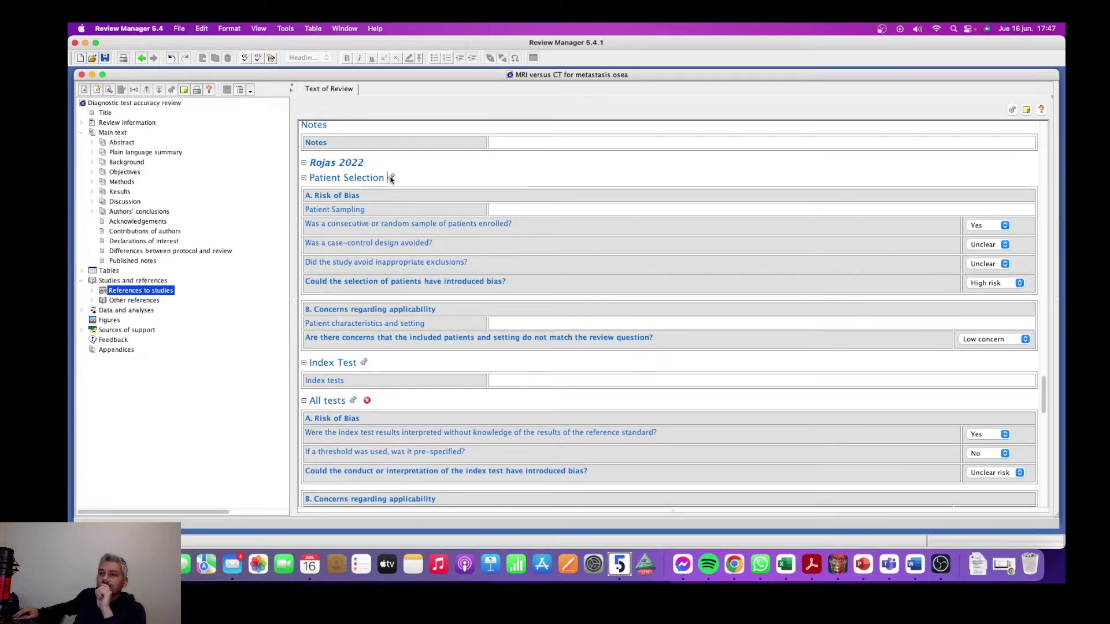
{"action": "left_click", "coordinate": [391, 179]}
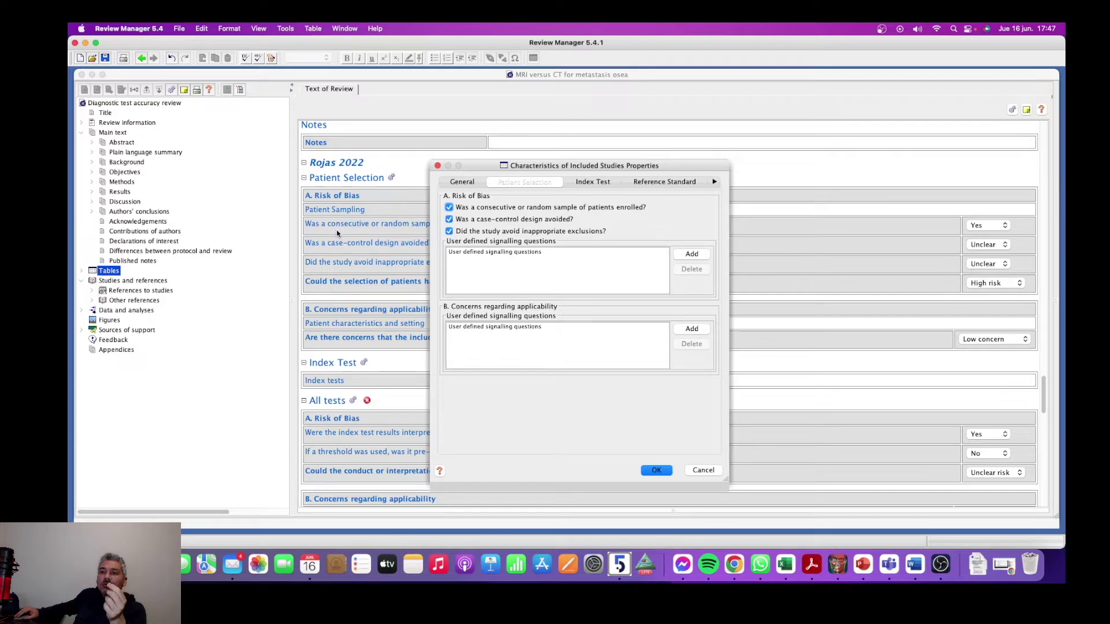
{"action": "left_click", "coordinate": [449, 220]}
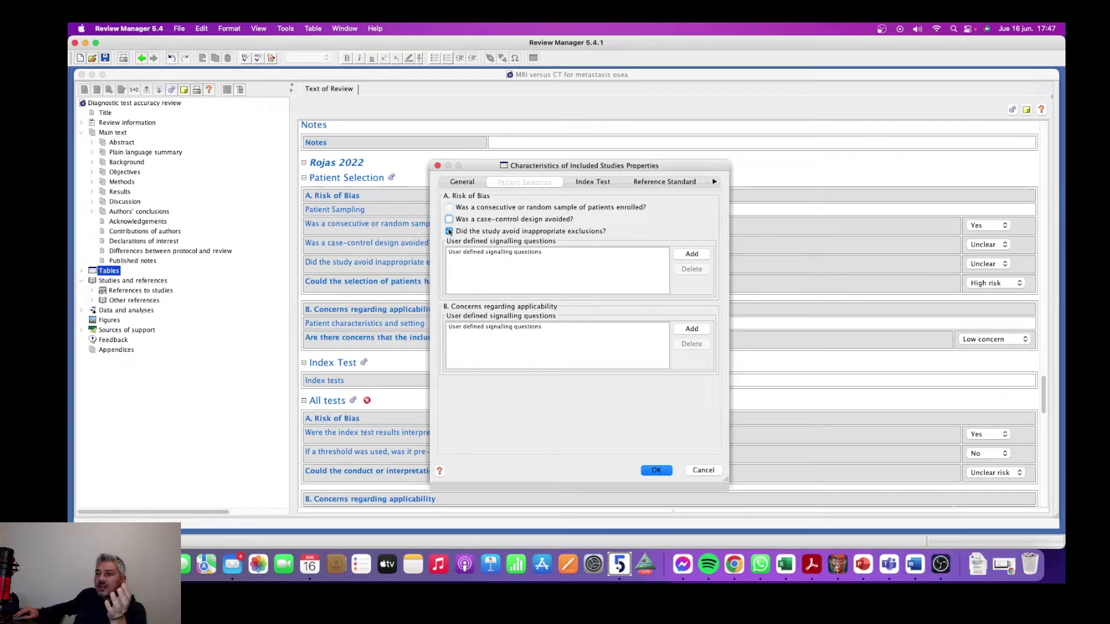
{"action": "left_click", "coordinate": [449, 232]}
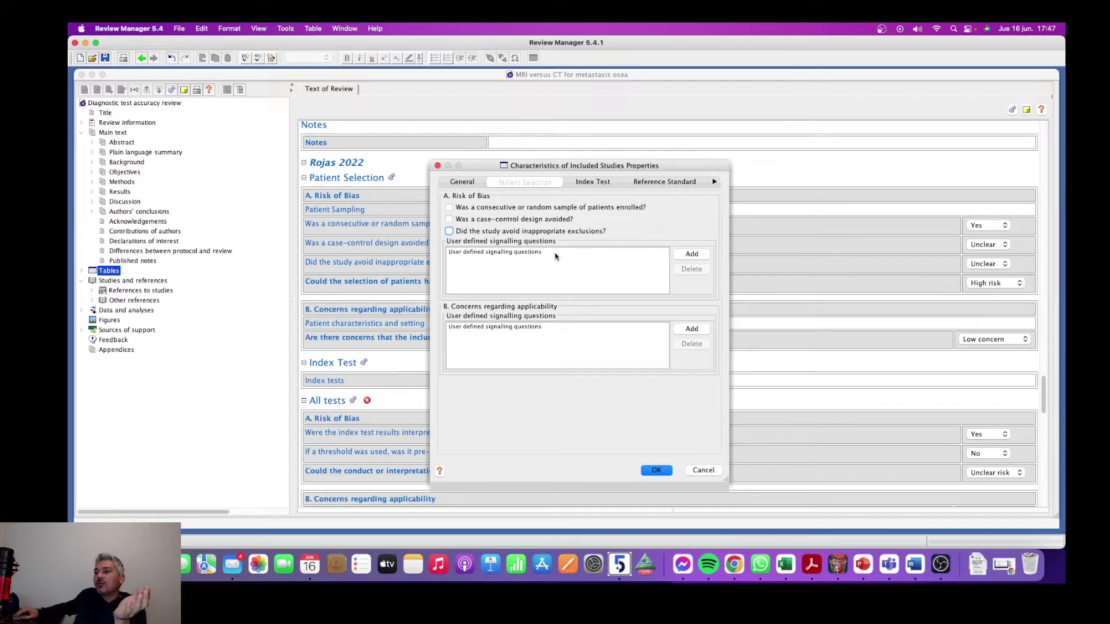
Add a user-defined risk of bias signalling question to the Patient Selection domain and open its name for editing.
{"action": "left_click", "coordinate": [693, 255]}
{"action": "left_click", "coordinate": [467, 263]}
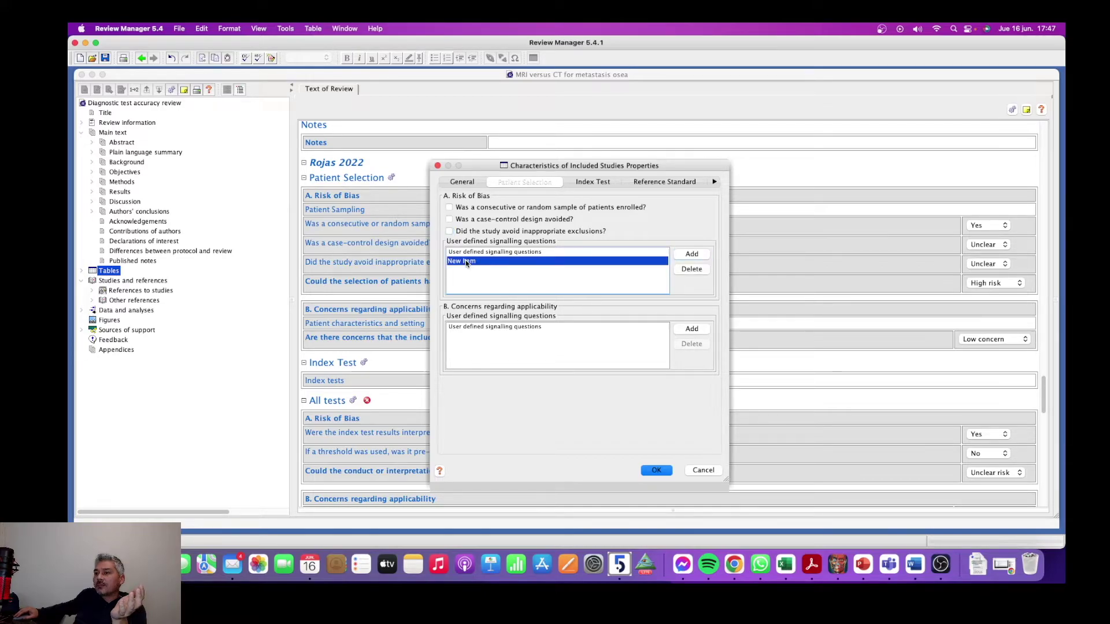
{"action": "double_click", "coordinate": [476, 263]}
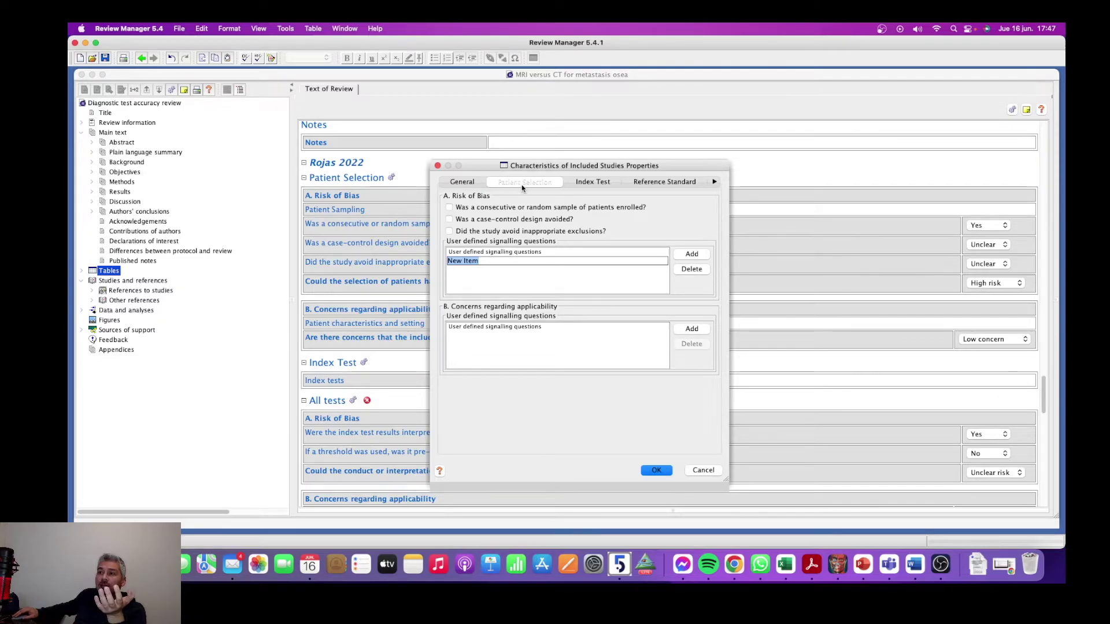
Check the signalling question settings of the Flow and Timing domain and discard the pending property changes.
{"action": "left_click", "coordinate": [593, 183]}
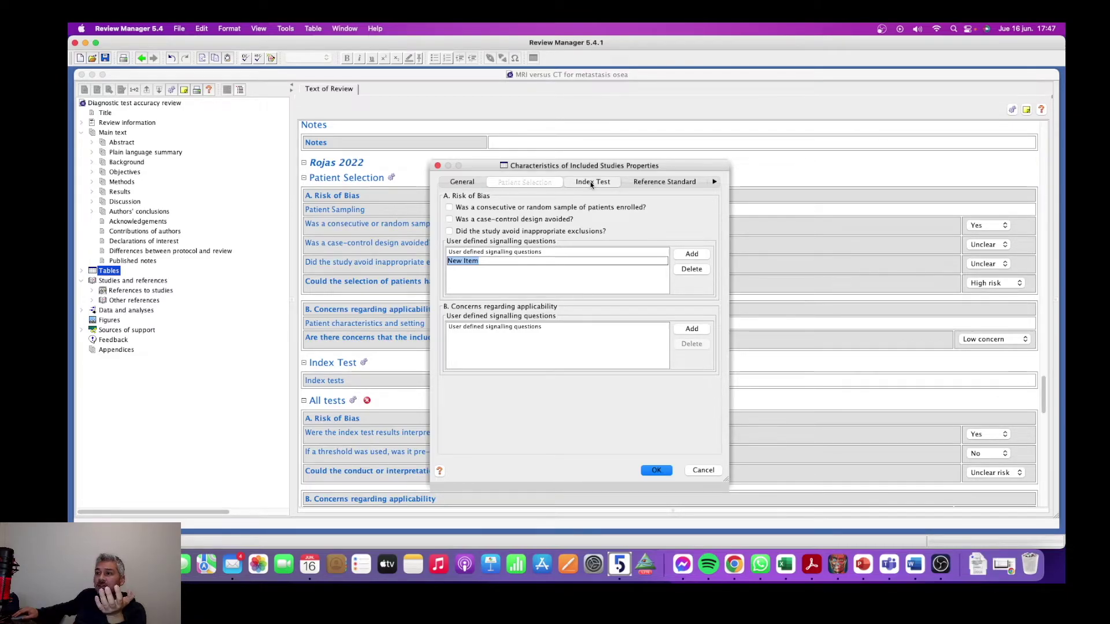
{"action": "left_click", "coordinate": [663, 183]}
{"action": "left_click", "coordinate": [712, 182]}
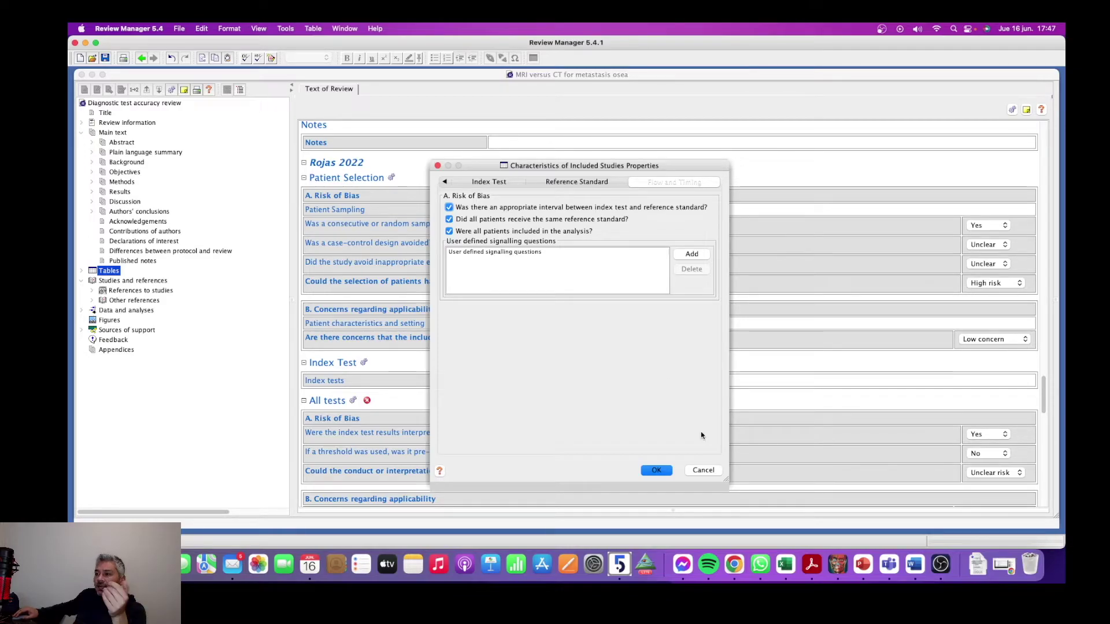
{"action": "left_click", "coordinate": [705, 470]}
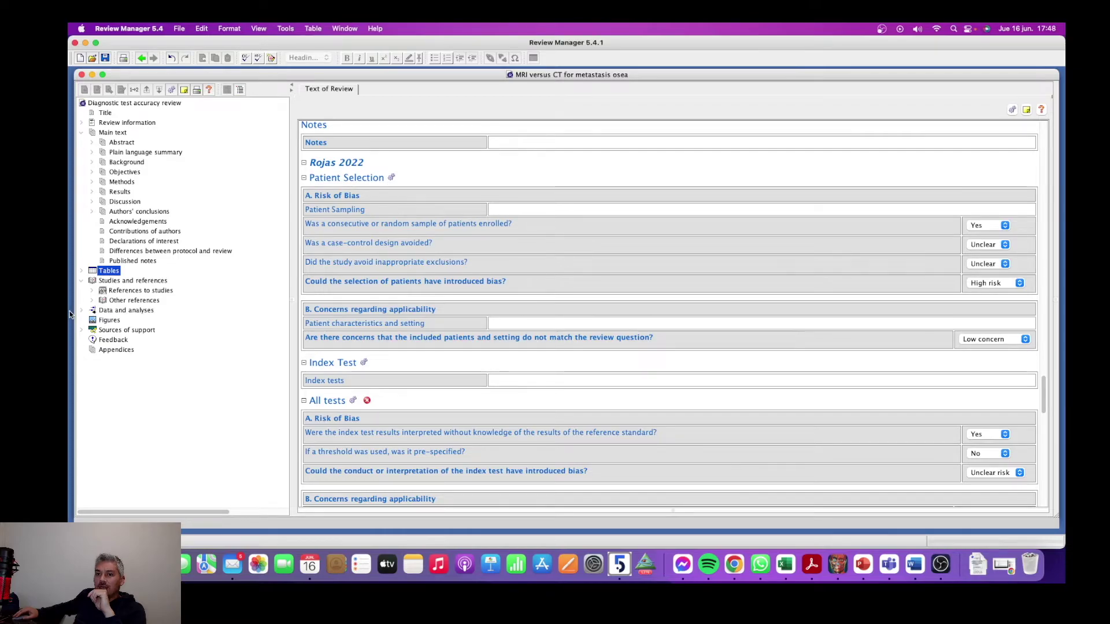
Add a risk of bias and applicability concerns graph to the review's figures, keeping the default caption.
{"action": "left_click", "coordinate": [107, 321]}
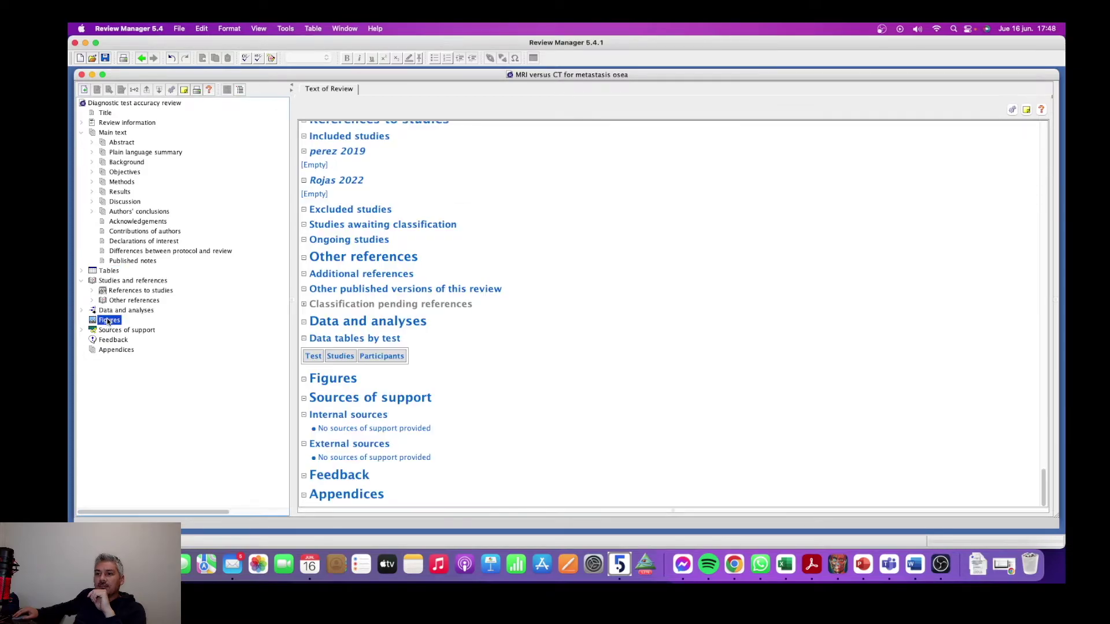
{"action": "right_click", "coordinate": [108, 321]}
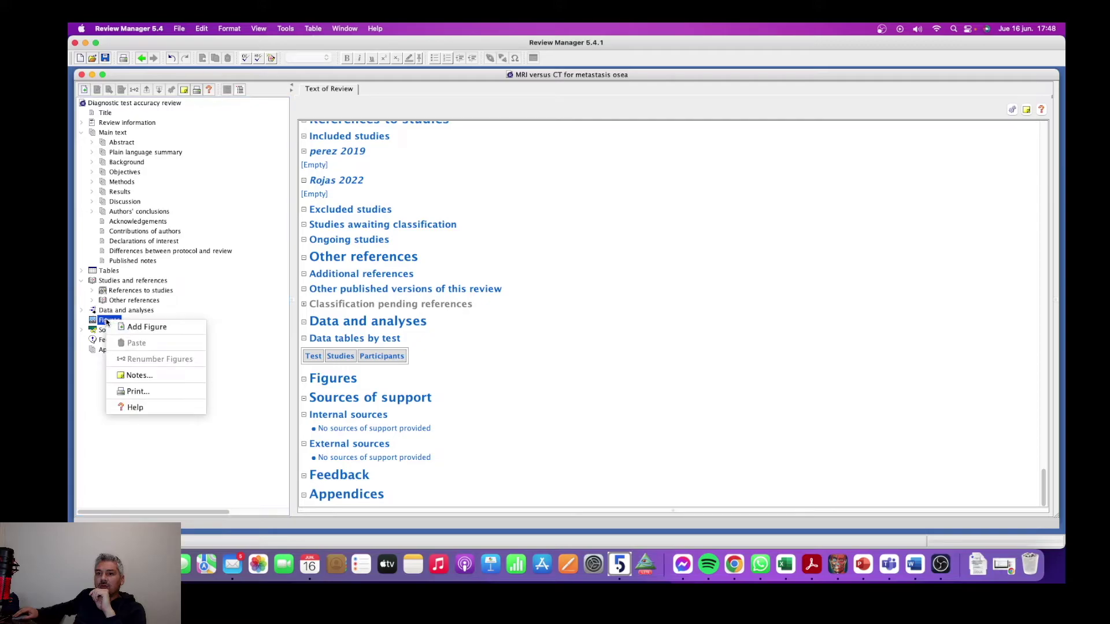
{"action": "left_click", "coordinate": [141, 328]}
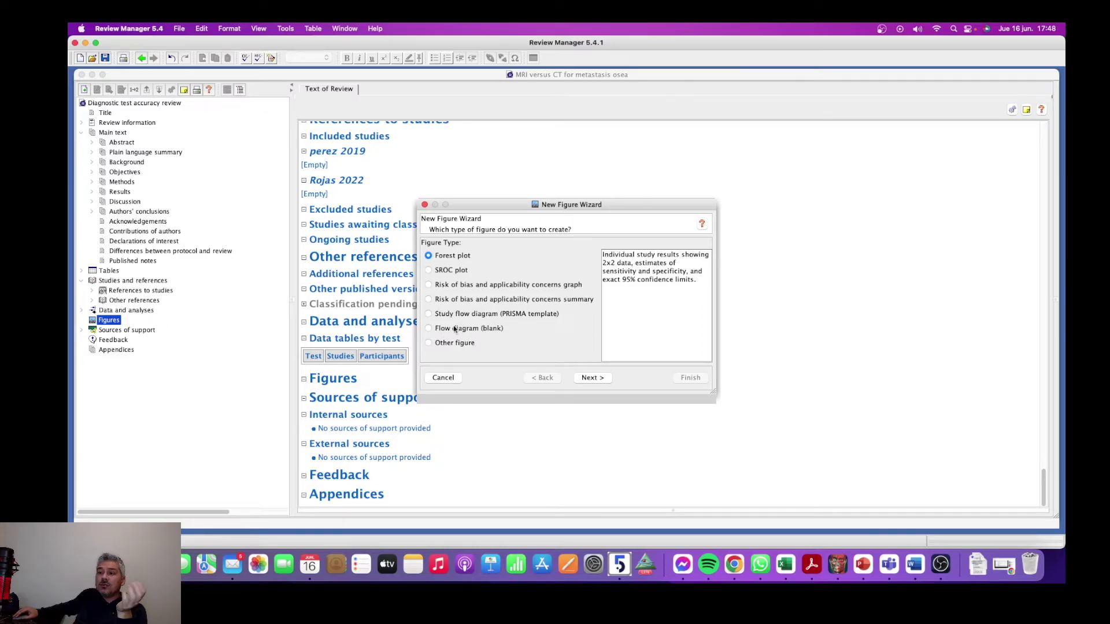
{"action": "left_click", "coordinate": [429, 286]}
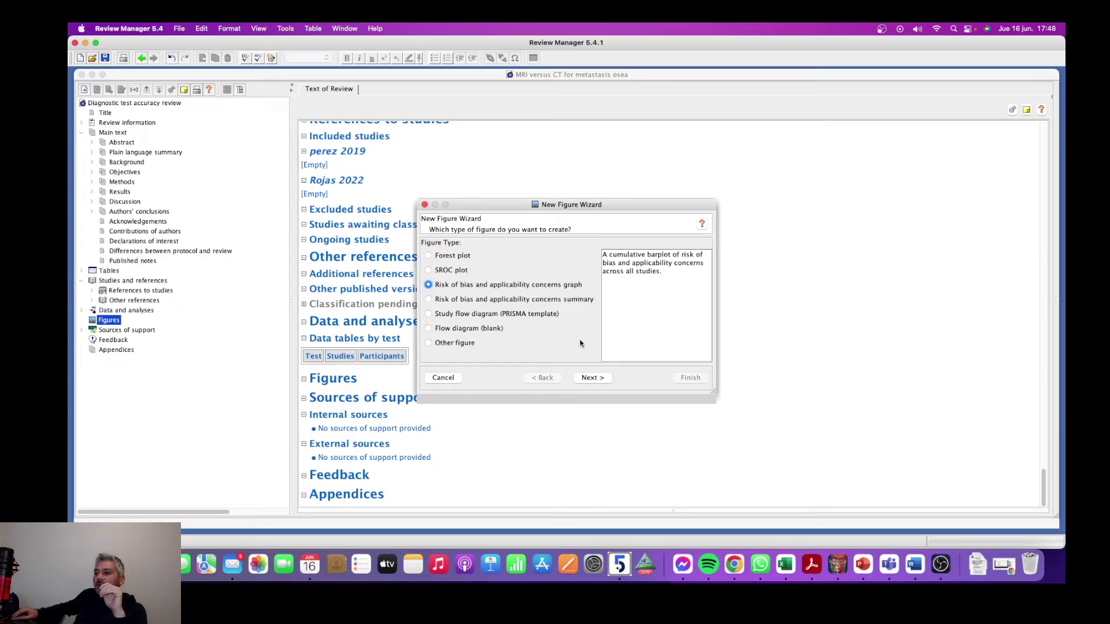
{"action": "left_click", "coordinate": [591, 378]}
{"action": "left_click", "coordinate": [692, 379]}
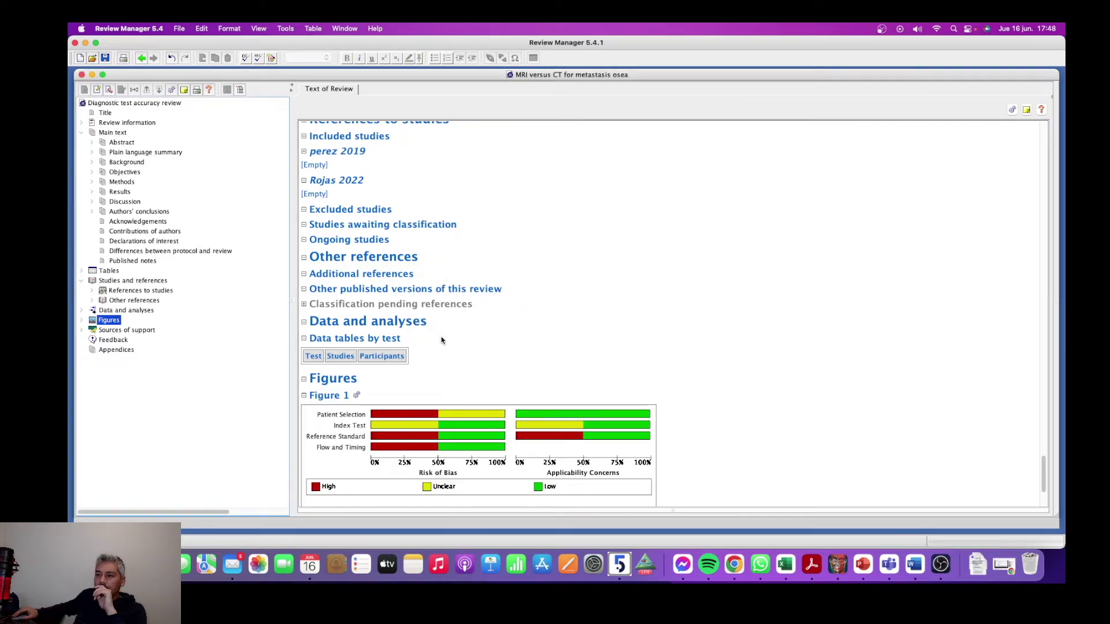
{"action": "scroll", "coordinate": [512, 335], "scroll_direction": "down", "scroll_amount": 3}
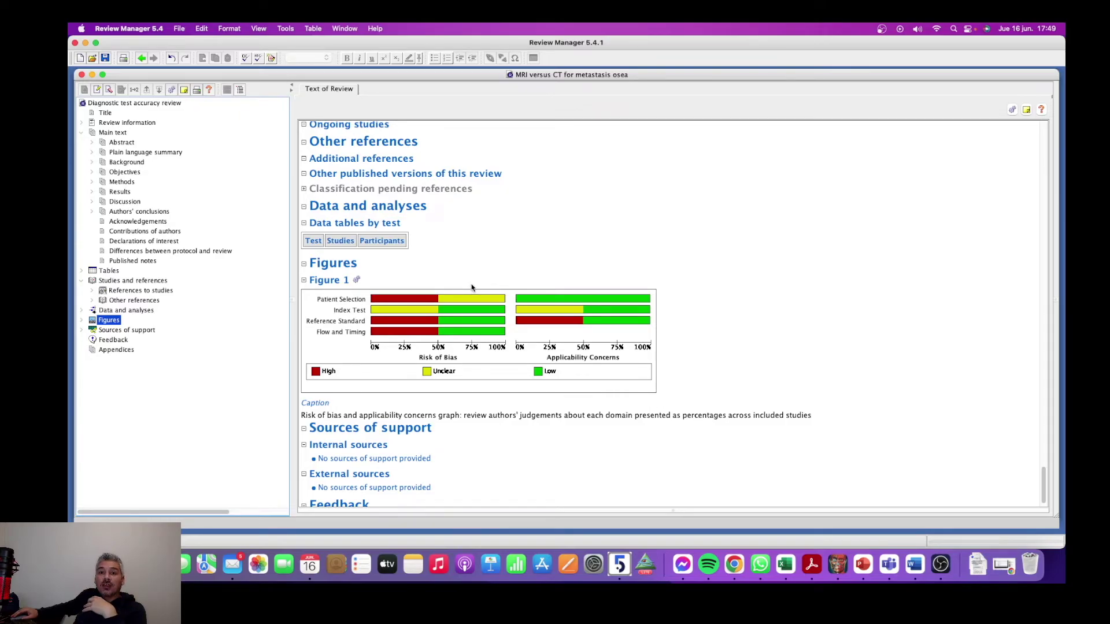
Add a risk of bias and applicability concerns summary figure with its default caption.
{"action": "right_click", "coordinate": [102, 324]}
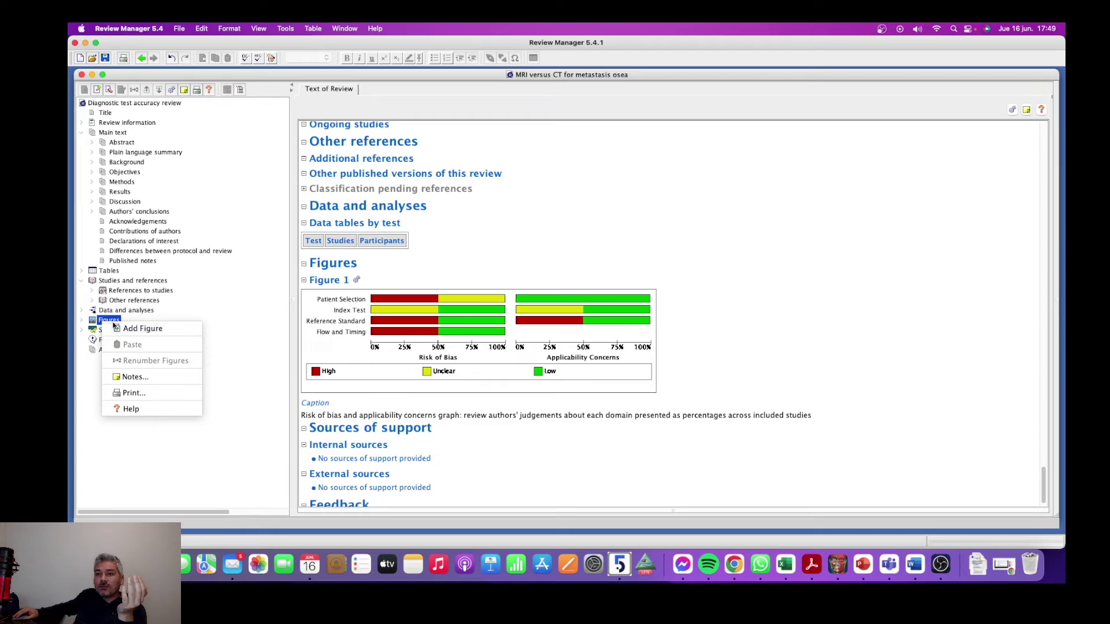
{"action": "left_click", "coordinate": [144, 328]}
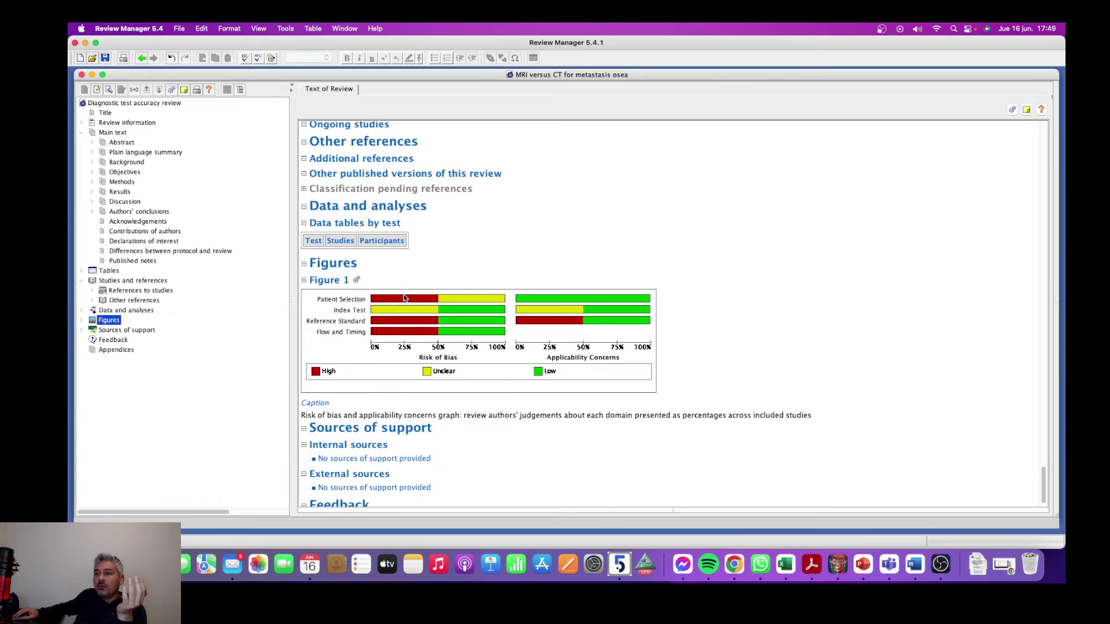
{"action": "left_click", "coordinate": [438, 301]}
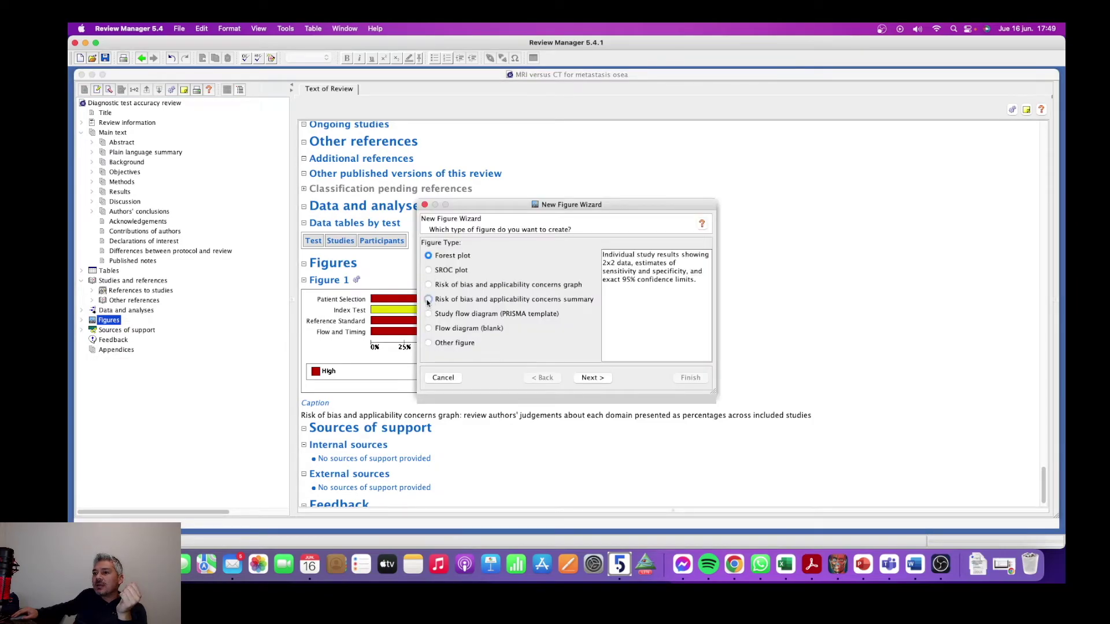
{"action": "left_click", "coordinate": [593, 377]}
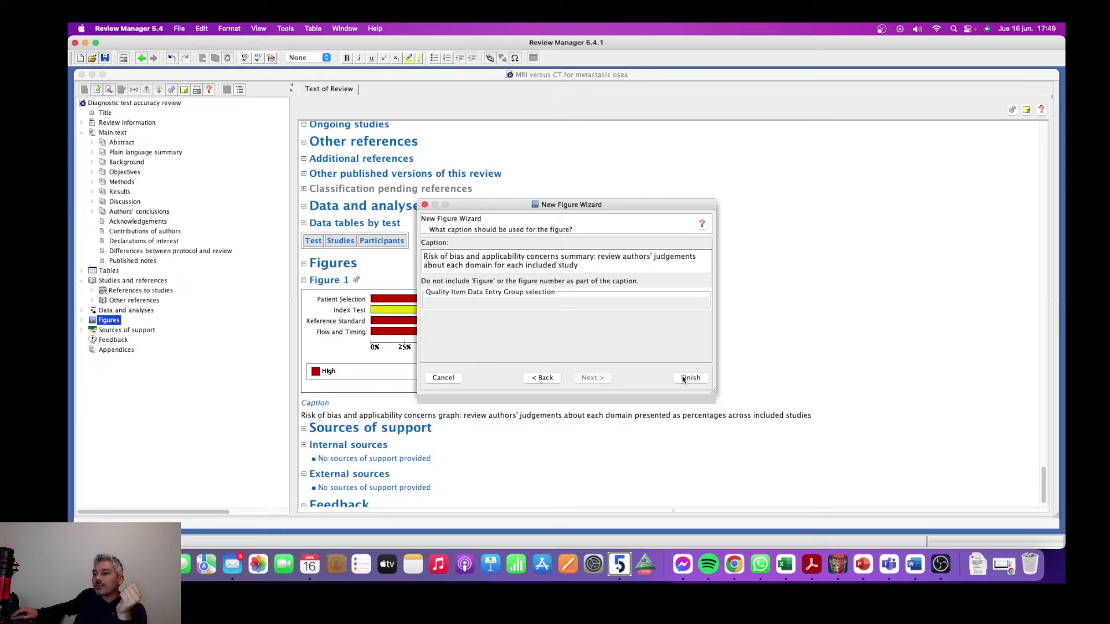
{"action": "left_click", "coordinate": [690, 378]}
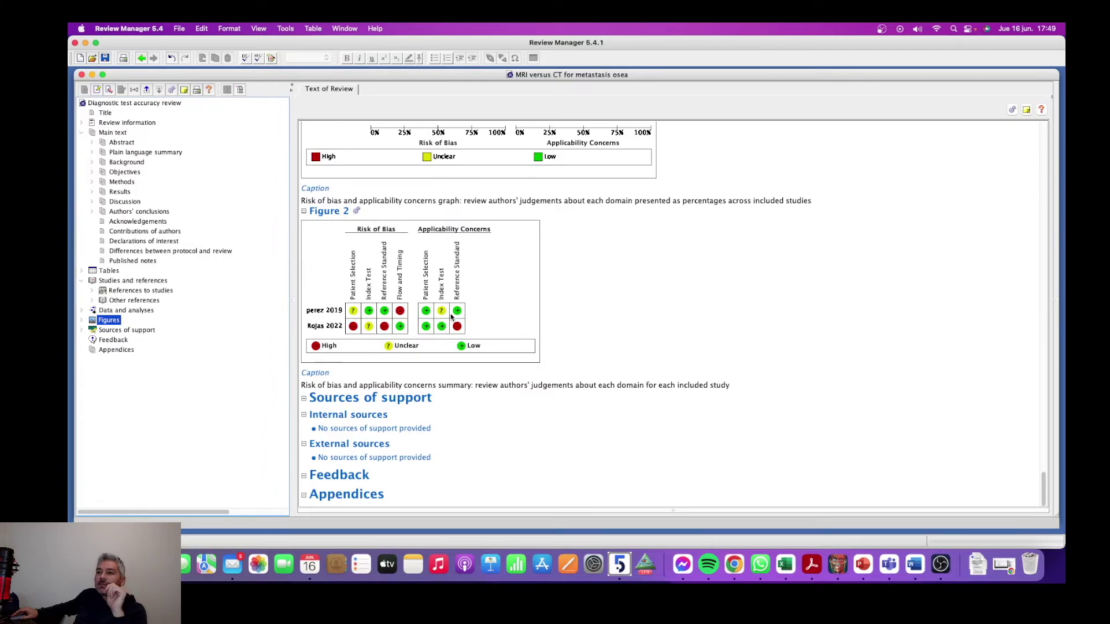
Examine the risk of bias graph and the per-study summary figure, and check which actions are available for the graph.
{"action": "scroll", "coordinate": [451, 317], "scroll_direction": "up", "scroll_amount": 2}
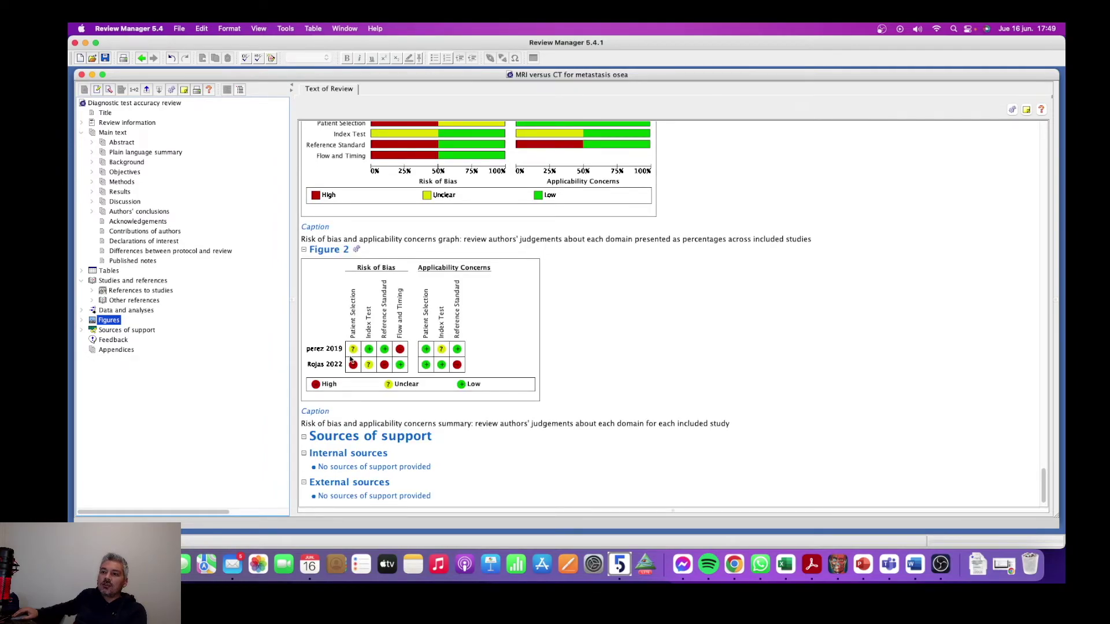
{"action": "scroll", "coordinate": [350, 340], "scroll_direction": "up", "scroll_amount": 2}
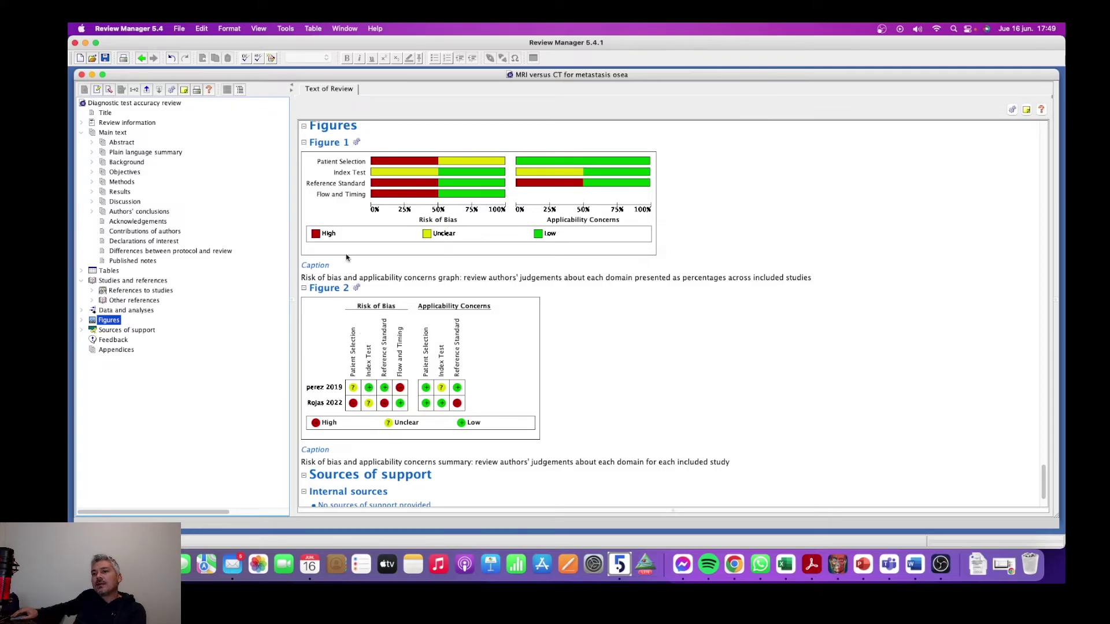
{"action": "scroll", "coordinate": [428, 346], "scroll_direction": "down", "scroll_amount": 2}
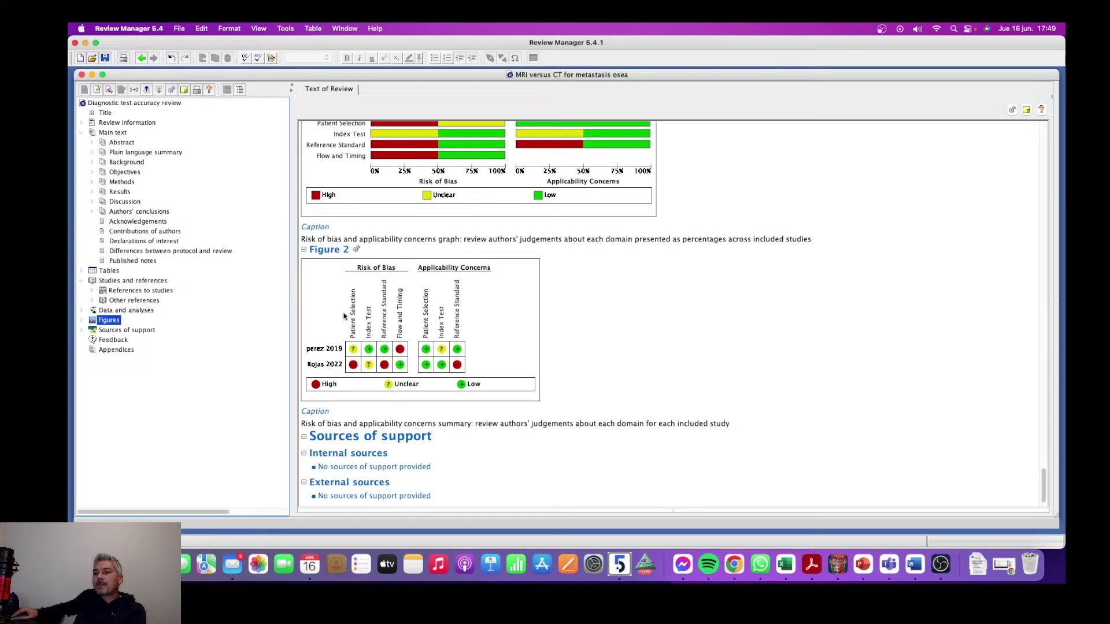
{"action": "scroll", "coordinate": [353, 308], "scroll_direction": "up", "scroll_amount": 2}
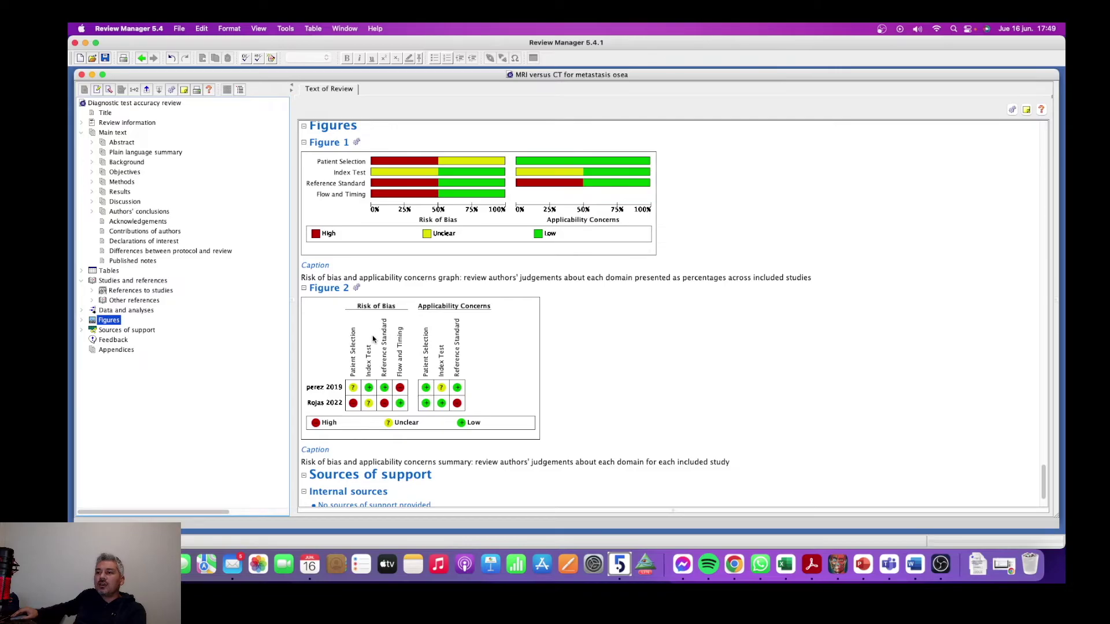
{"action": "scroll", "coordinate": [373, 338], "scroll_direction": "up", "scroll_amount": 2}
{"action": "scroll", "coordinate": [373, 340], "scroll_direction": "down", "scroll_amount": 2}
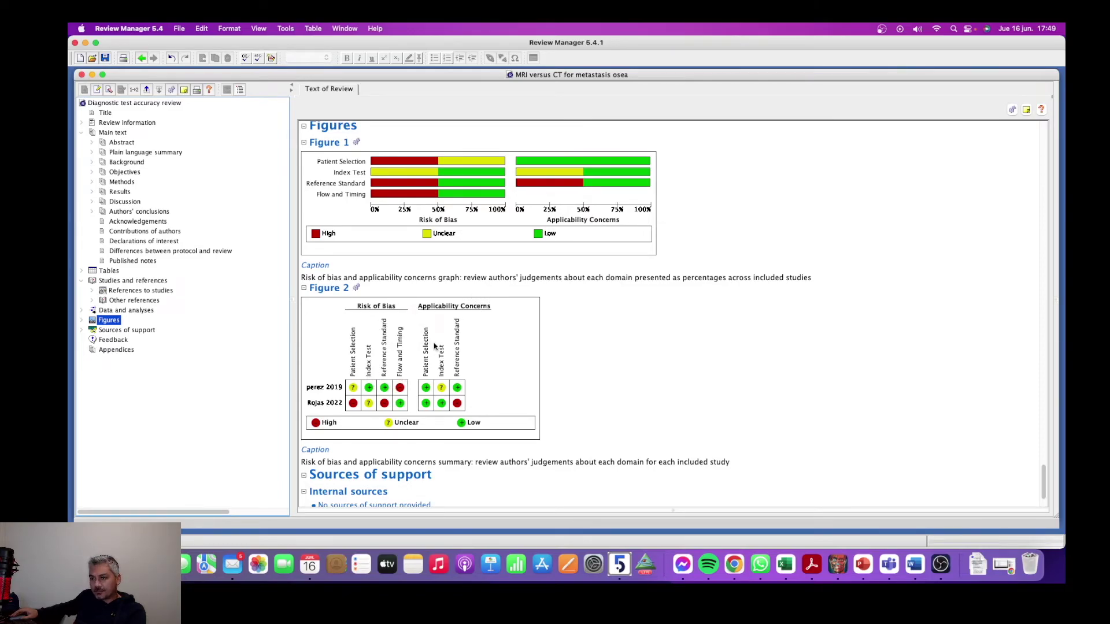
{"action": "scroll", "coordinate": [434, 345], "scroll_direction": "down", "scroll_amount": 2}
{"action": "scroll", "coordinate": [434, 346], "scroll_direction": "down", "scroll_amount": 2}
{"action": "scroll", "coordinate": [435, 346], "scroll_direction": "up", "scroll_amount": 4}
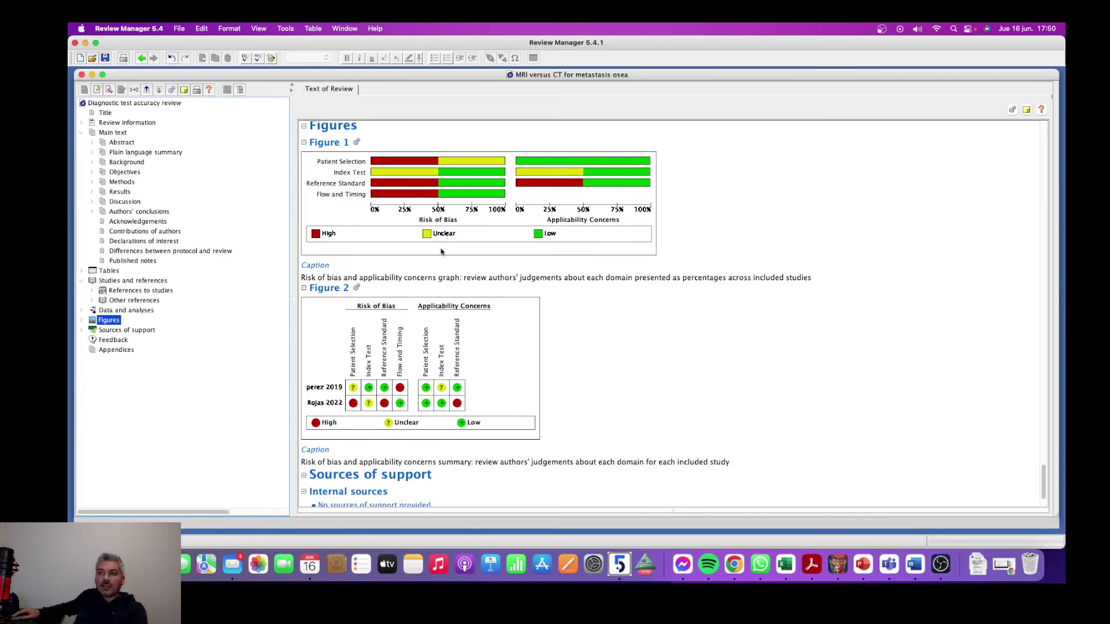
{"action": "scroll", "coordinate": [442, 253], "scroll_direction": "up", "scroll_amount": 2}
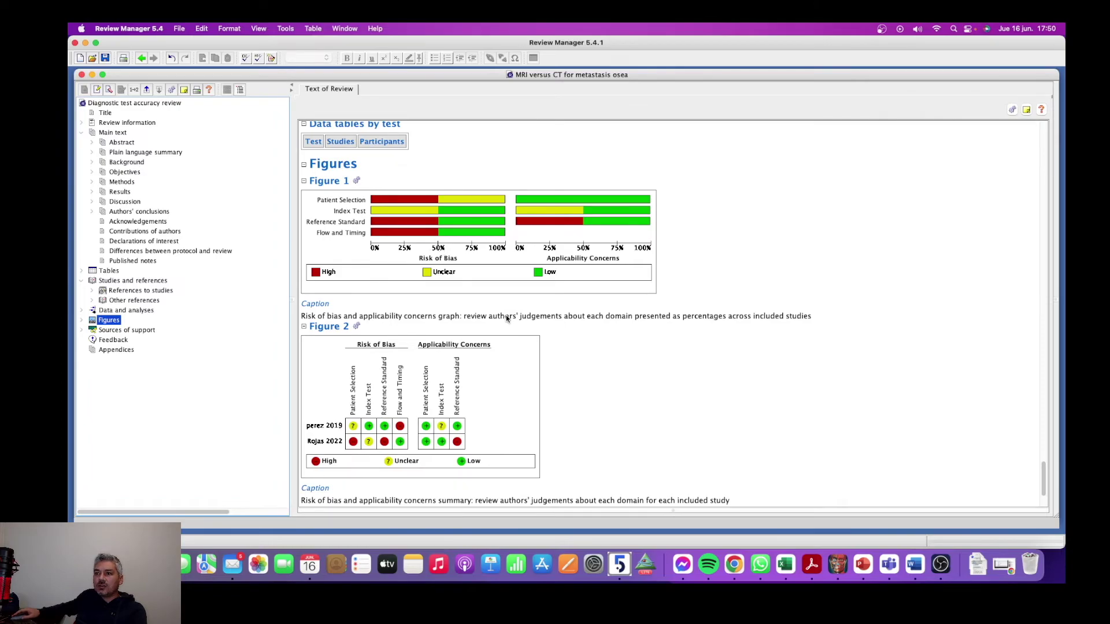
{"action": "scroll", "coordinate": [503, 344], "scroll_direction": "down", "scroll_amount": 2}
{"action": "scroll", "coordinate": [489, 293], "scroll_direction": "up", "scroll_amount": 2}
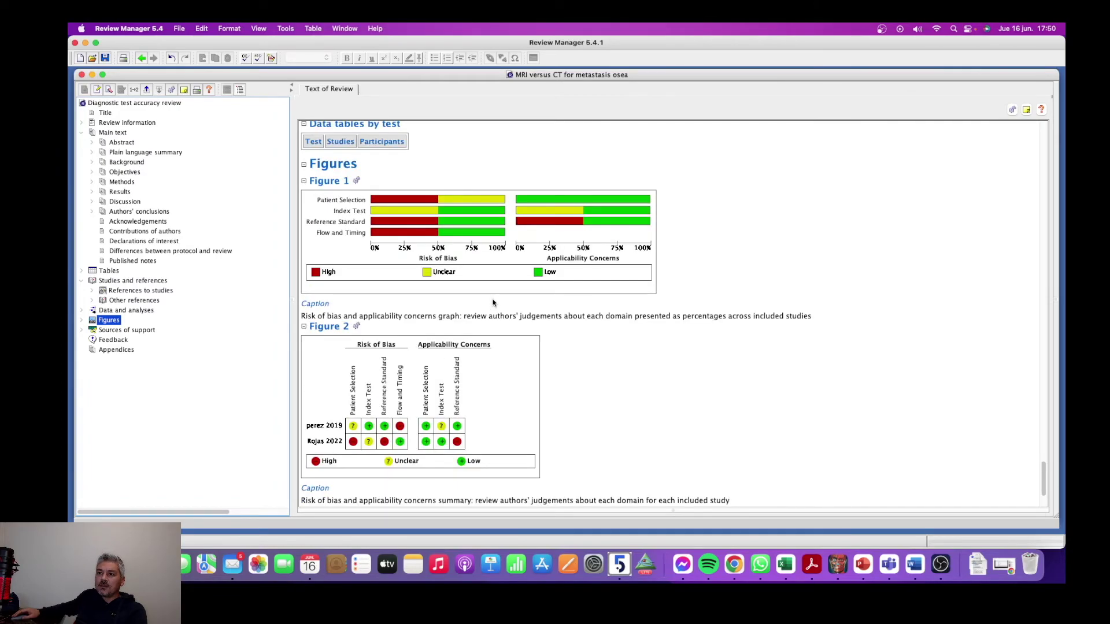
{"action": "right_click", "coordinate": [400, 214]}
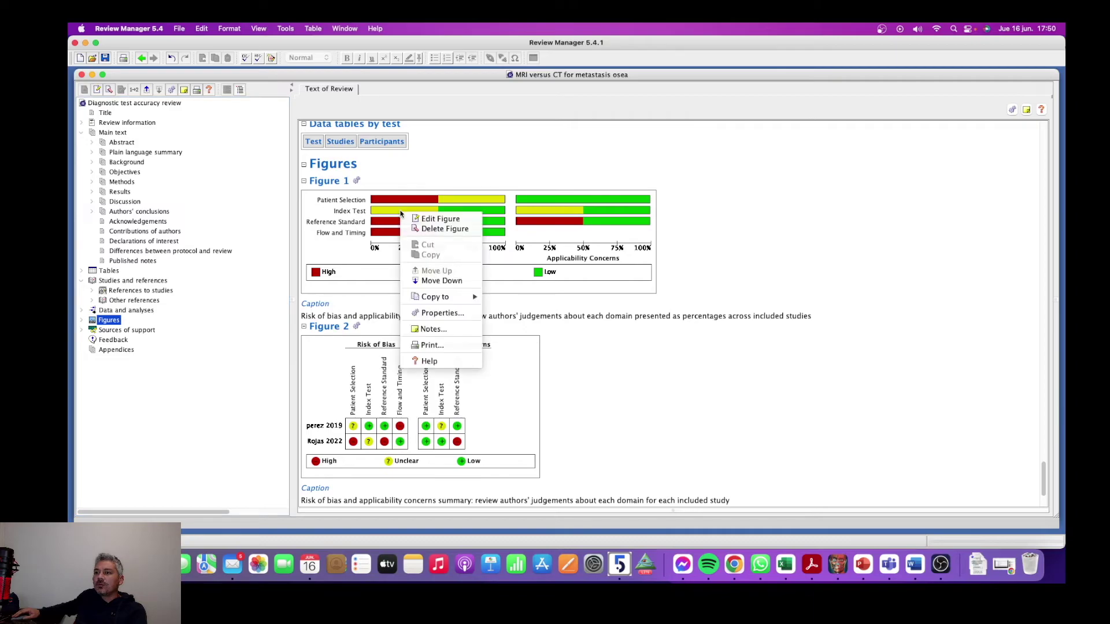
{"action": "left_click", "coordinate": [522, 170]}
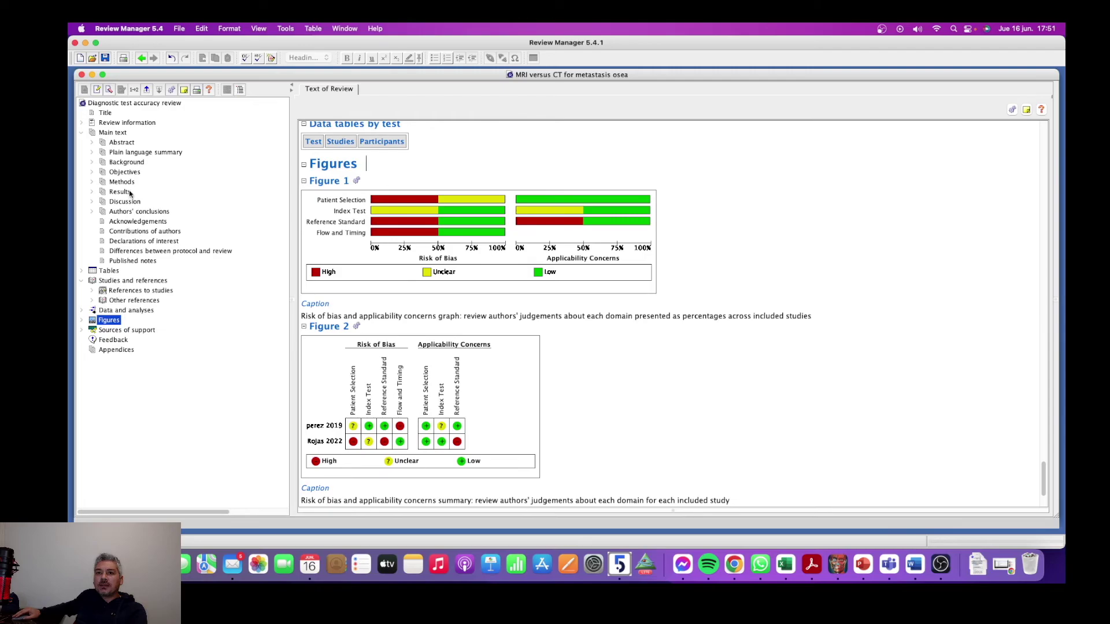
{"action": "right_click", "coordinate": [107, 321]}
{"action": "left_click", "coordinate": [151, 329]}
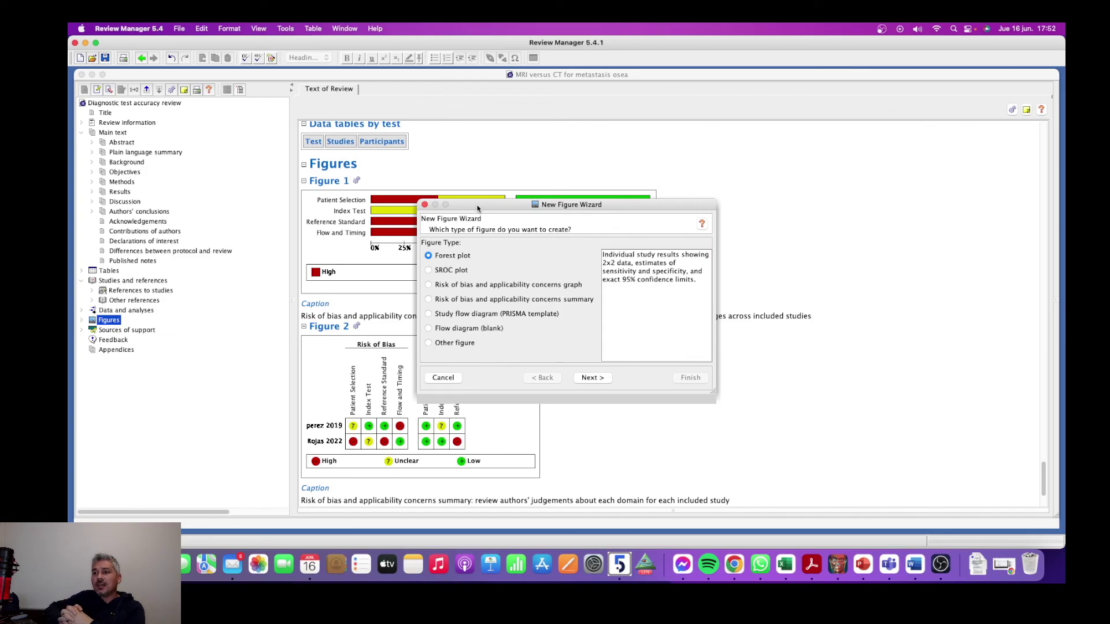
{"action": "left_click", "coordinate": [442, 378]}
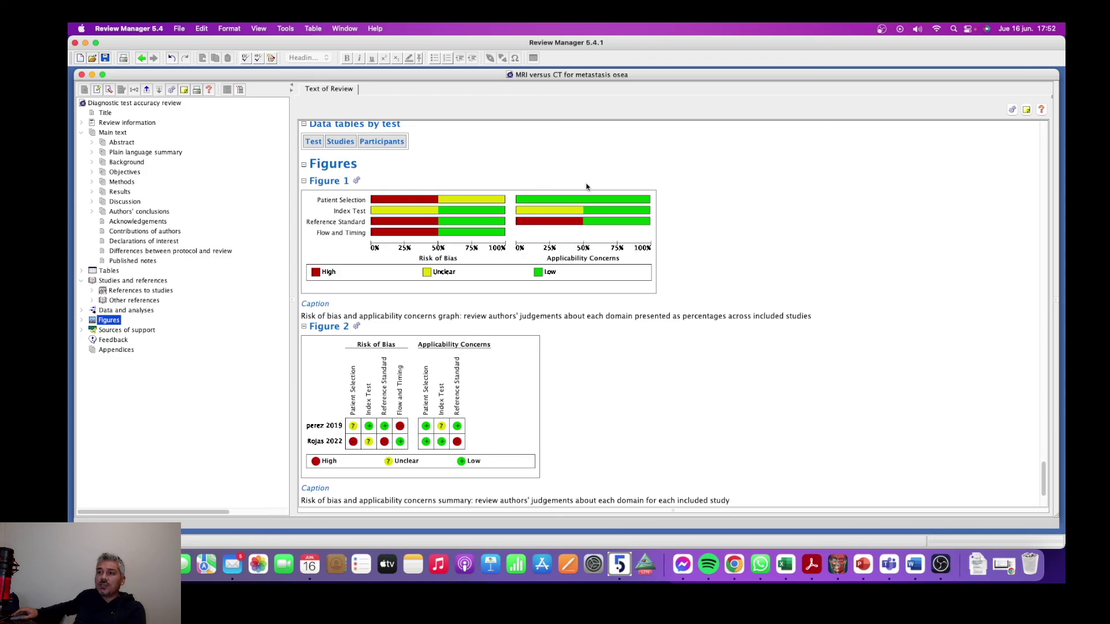
{"action": "scroll", "coordinate": [586, 186], "scroll_direction": "down", "scroll_amount": 2}
{"action": "scroll", "coordinate": [595, 213], "scroll_direction": "up", "scroll_amount": 2}
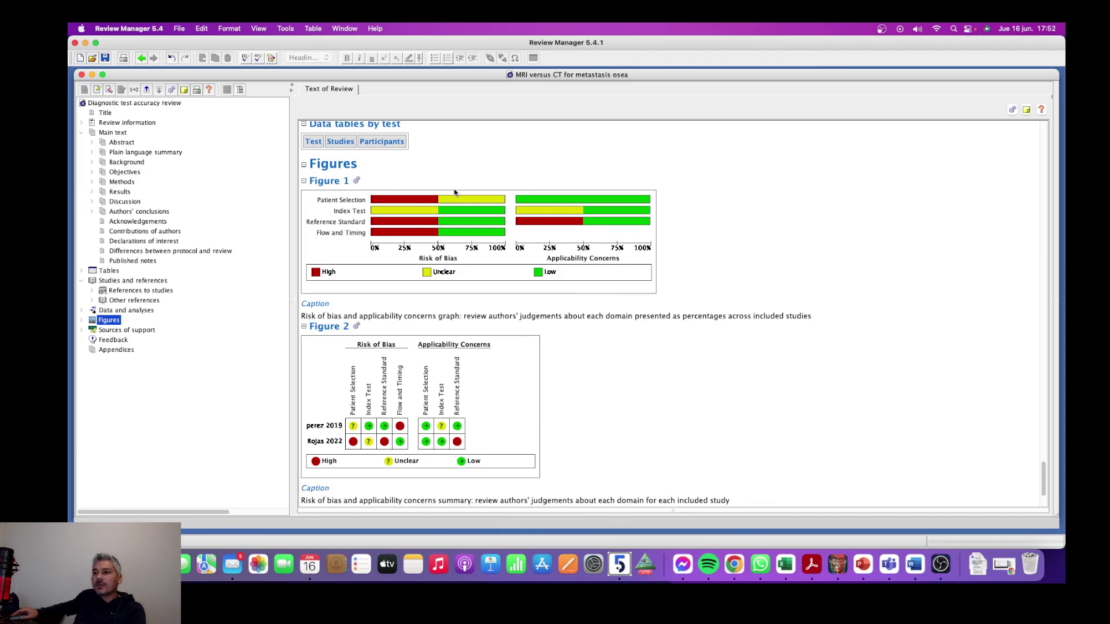
{"action": "scroll", "coordinate": [455, 190], "scroll_direction": "down", "scroll_amount": 1}
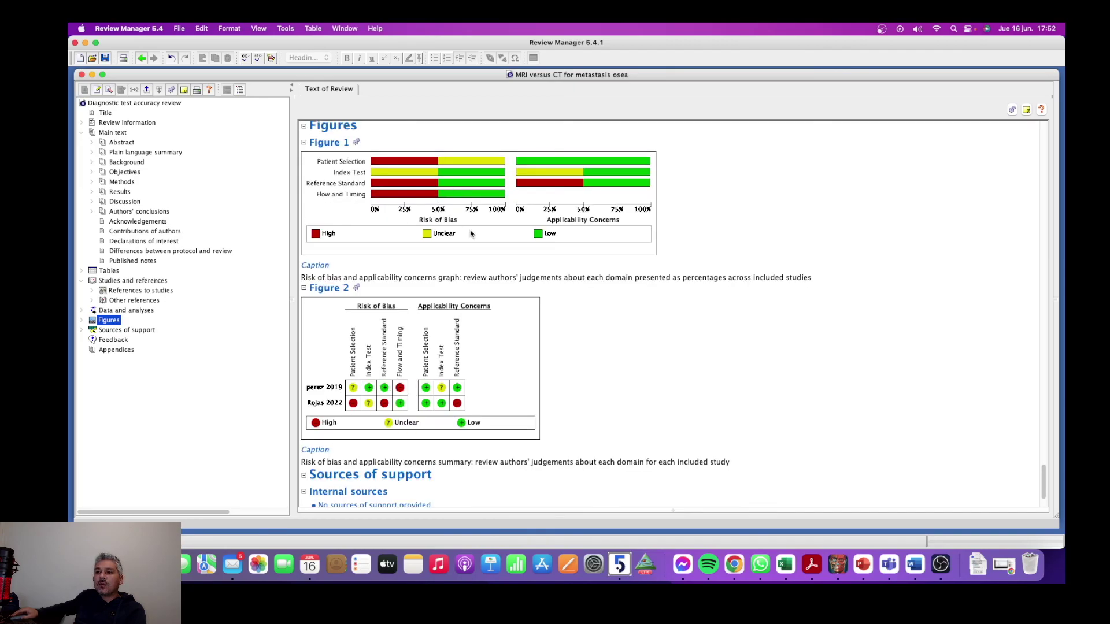
{"action": "scroll", "coordinate": [471, 233], "scroll_direction": "up", "scroll_amount": 1}
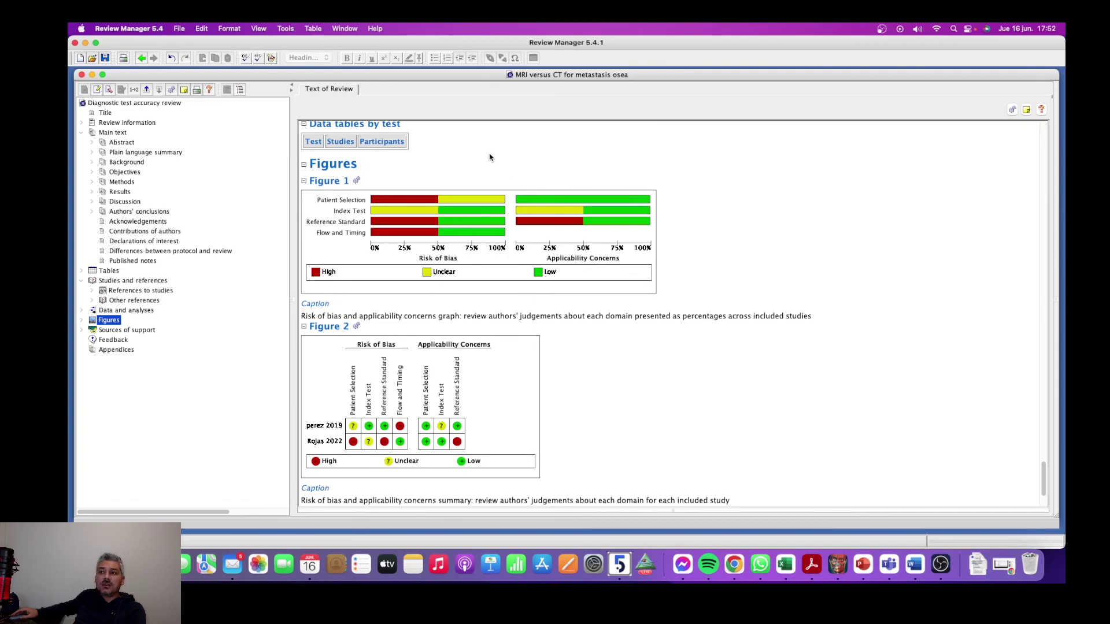